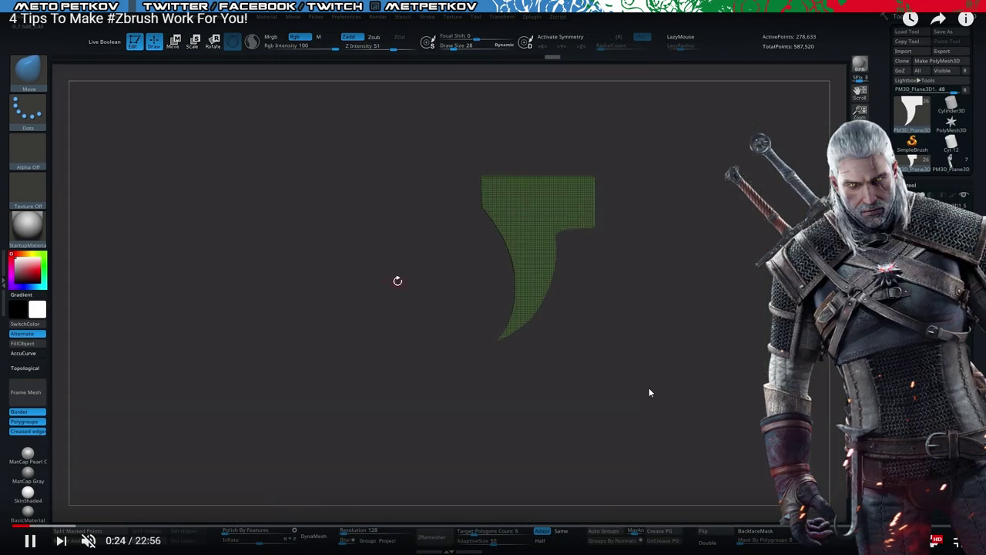
left_click(648, 387)
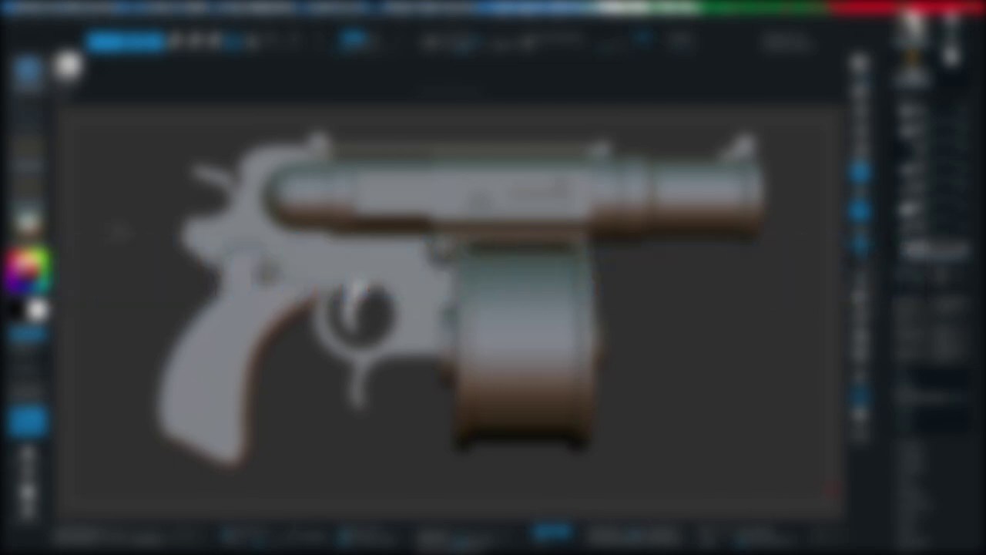
Step: Delete the existing trigger subtool from the gun model
left_click_drag(412, 452, 429, 461)
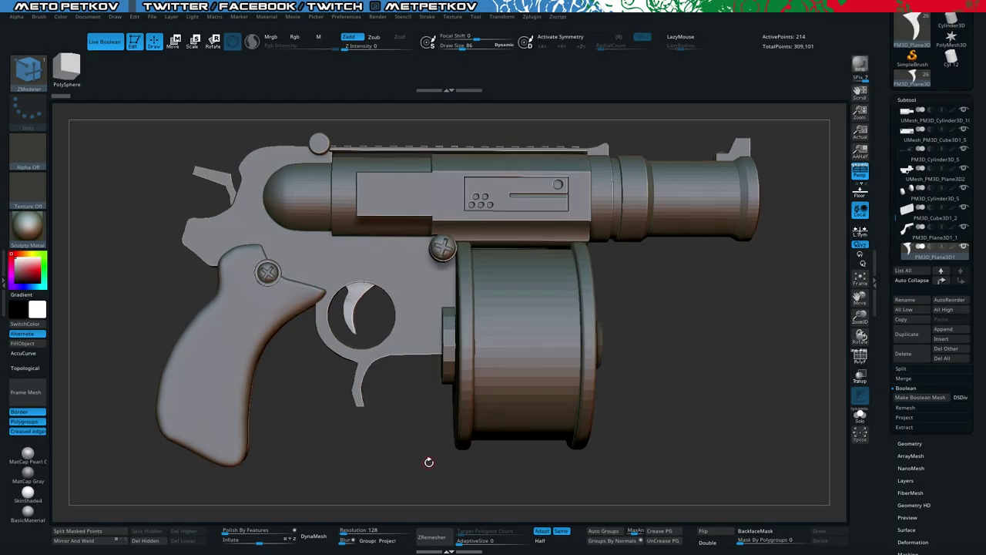
left_click_drag(413, 408, 401, 394)
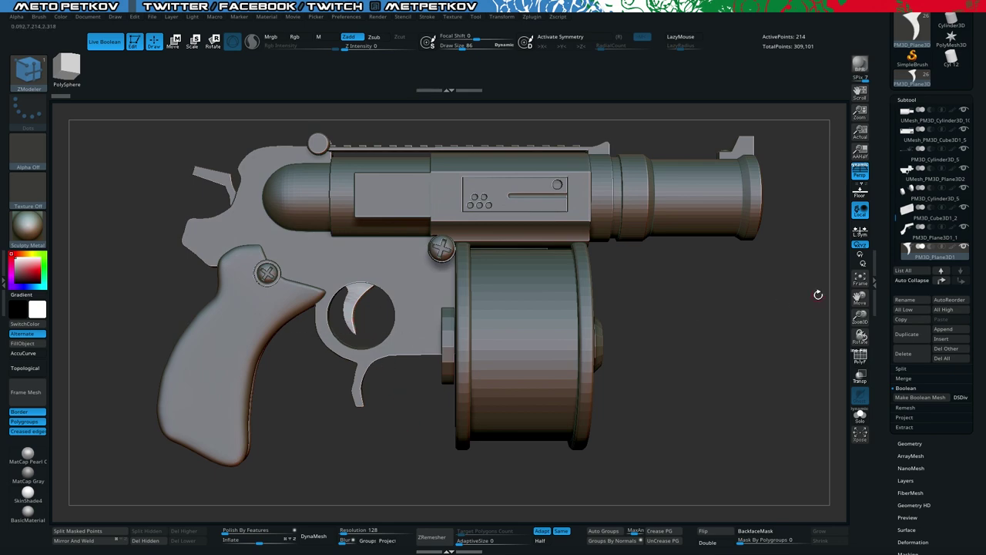
left_click(903, 353)
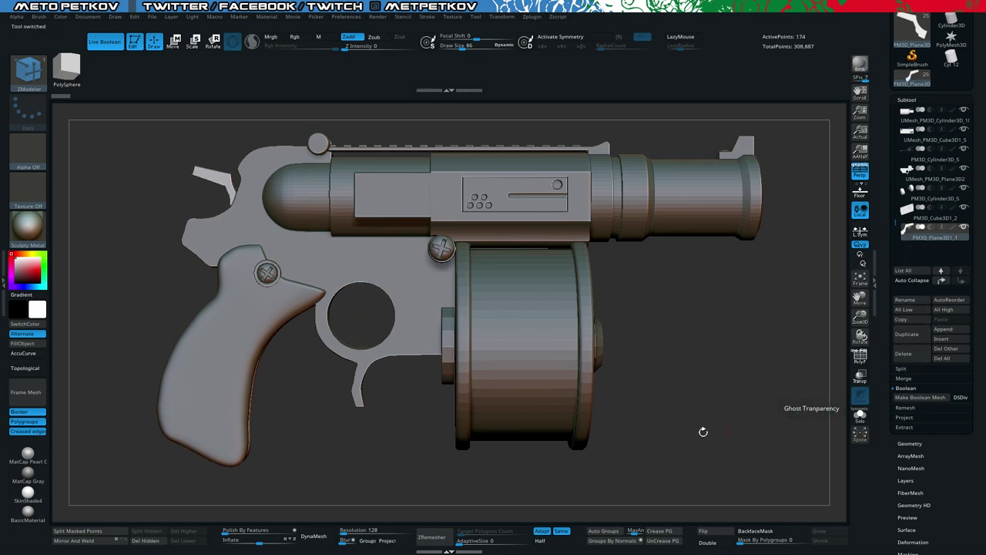
Step: Insert a Plane3D primitive as a new subtool of the gun
left_click_drag(680, 437, 604, 426)
left_click_drag(536, 409, 826, 389)
left_click_drag(128, 325, 247, 337)
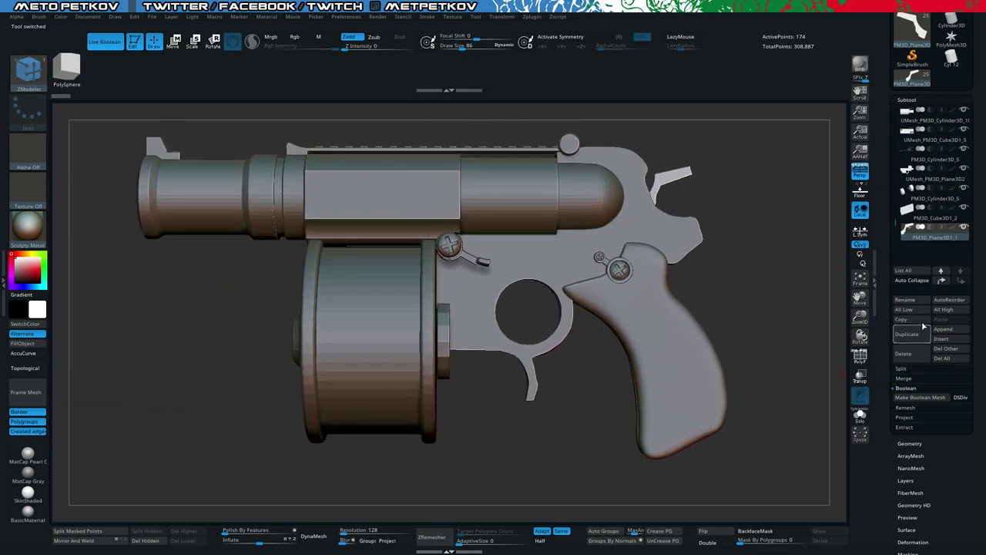
left_click(946, 339)
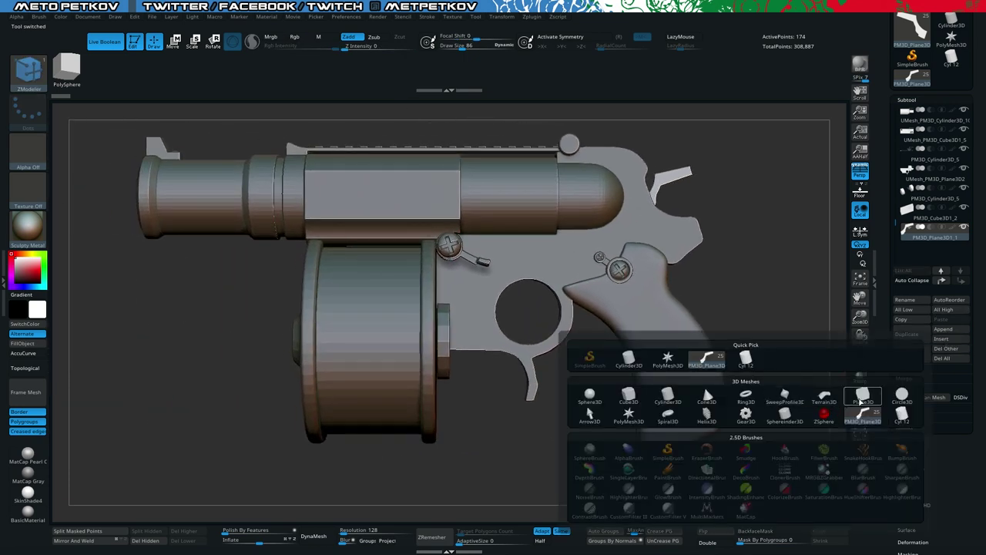
left_click(861, 398)
Step: Orient and place the new plane so that it covers the trigger guard opening, and show its polyframe
left_click(177, 333)
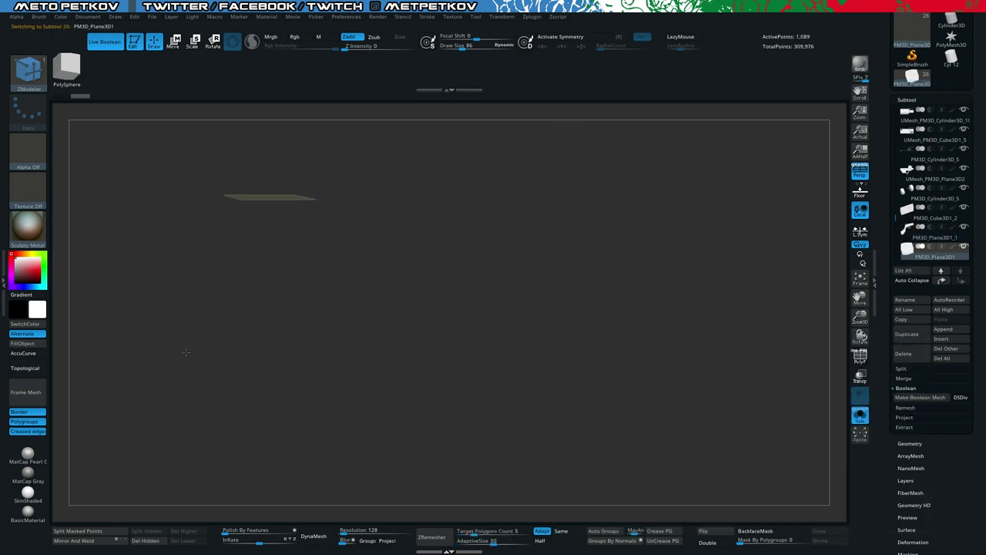
key("w")
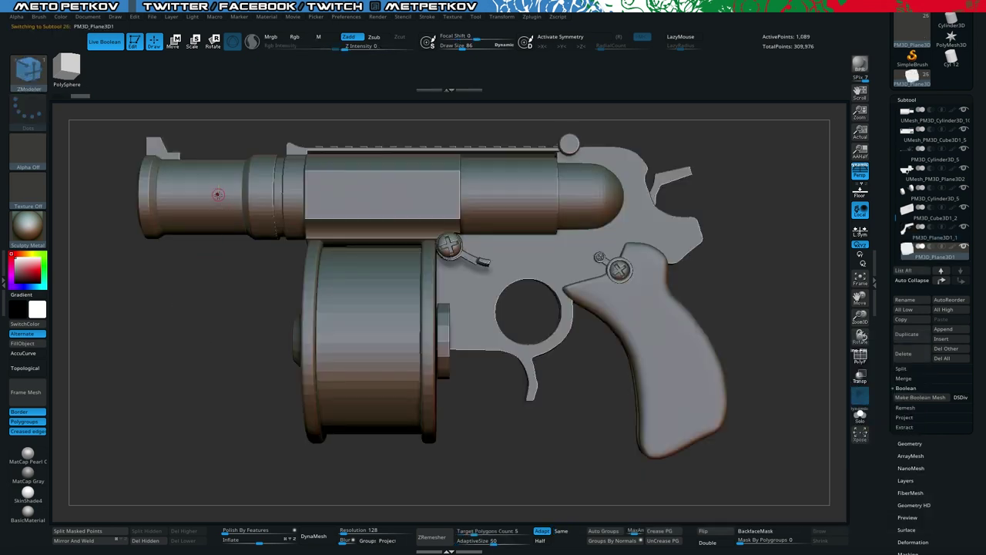
left_click_drag(254, 178, 484, 299, "shift")
key("alt+s")
left_click_drag(484, 441, 652, 408, "alt")
key("shift+f")
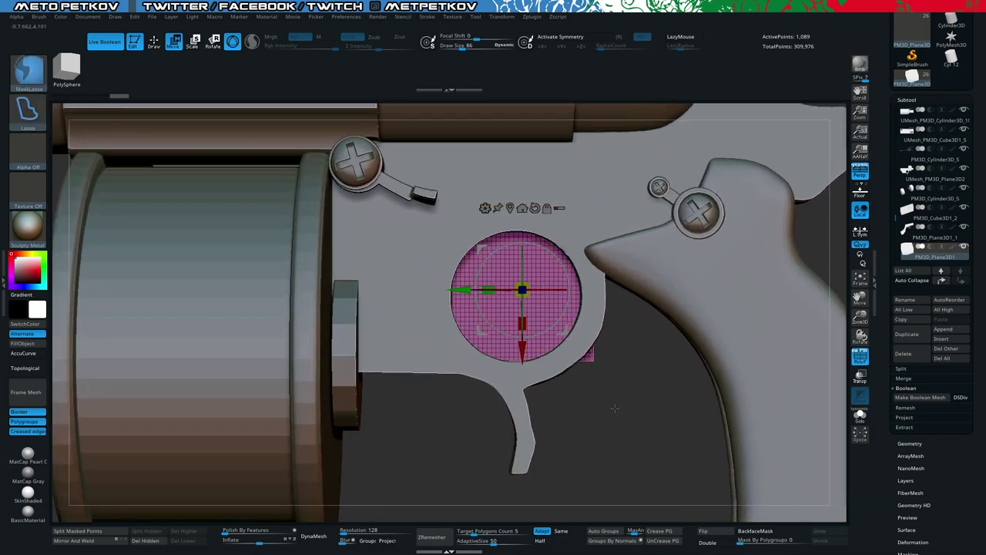
Step: Subdivide the plane five times
key("ctrl+d")
key("ctrl+d")
key("ctrl+d")
key("ctrl+d")
key("ctrl+d")
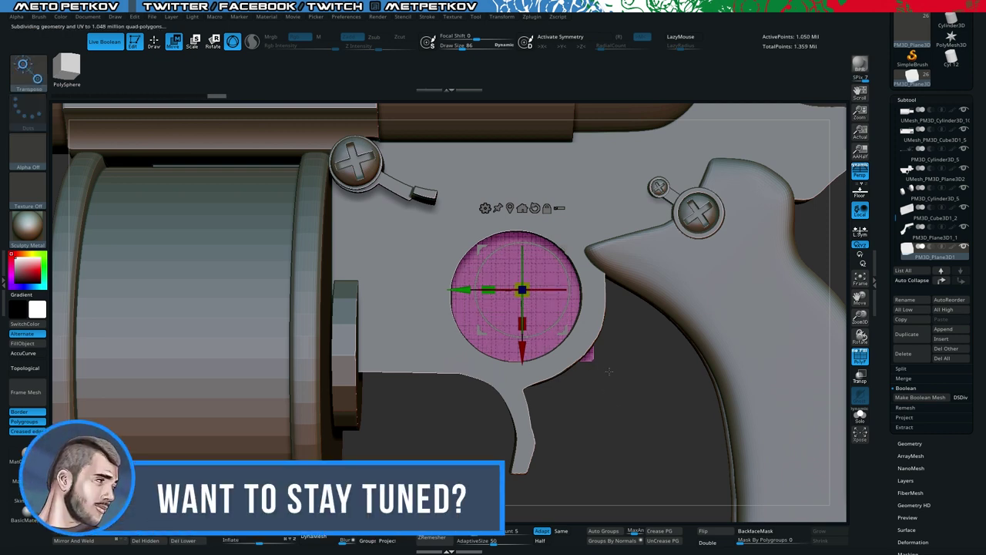
Step: Check the isolated plane's subdivision settings, bring the gun back into view and delete the plane's lower subdivision levels
key("q")
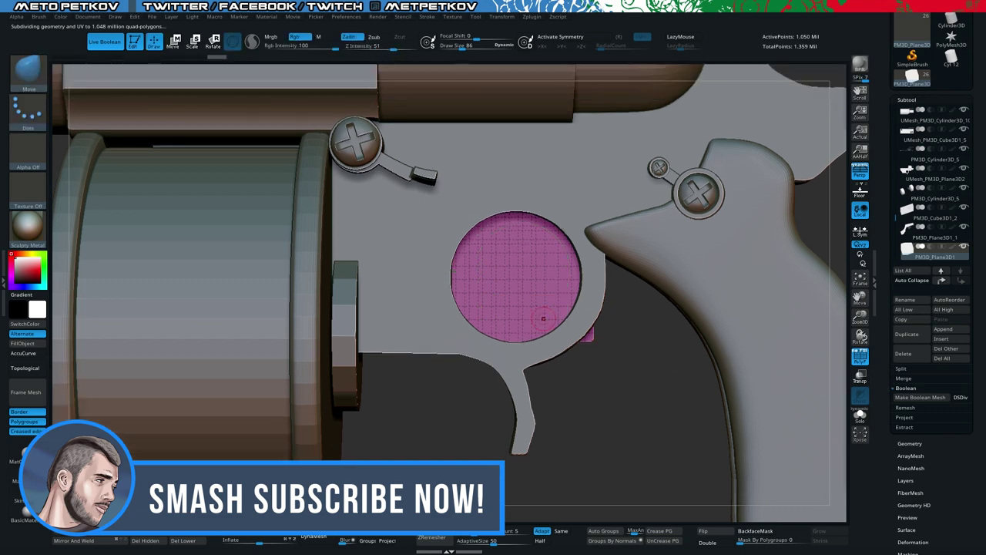
key("shift+s")
right_click_drag(592, 370, 628, 445, "ctrl")
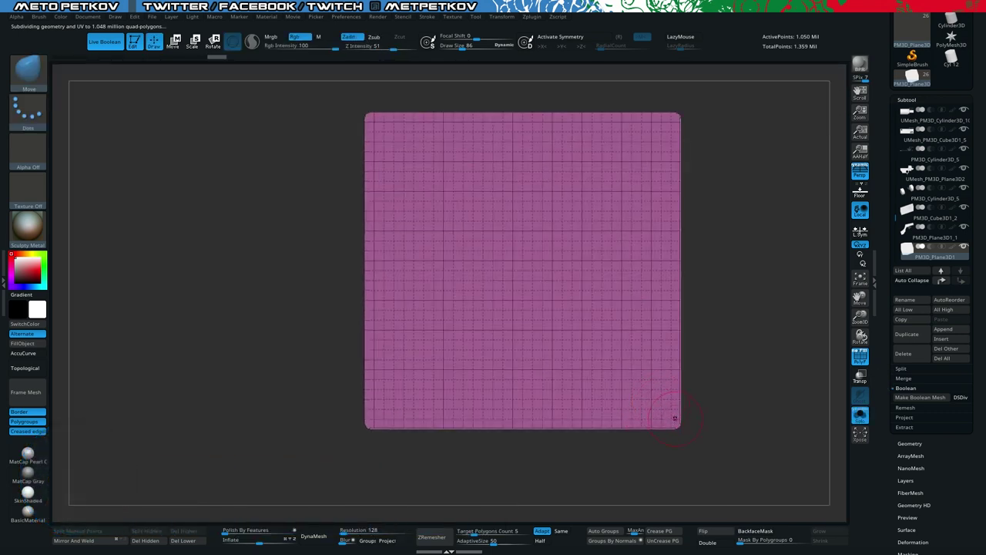
left_click(909, 443)
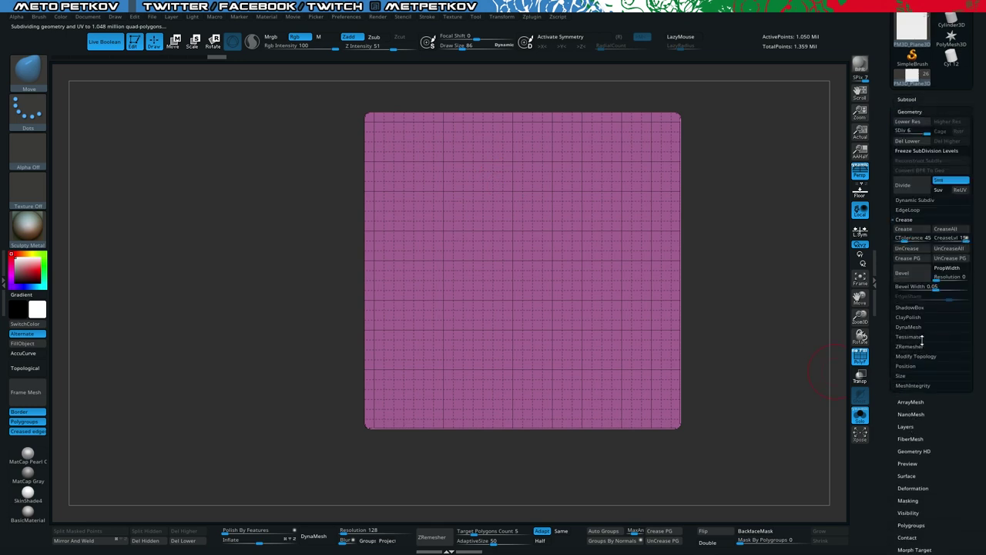
left_click(909, 112)
key("alt+shift+s")
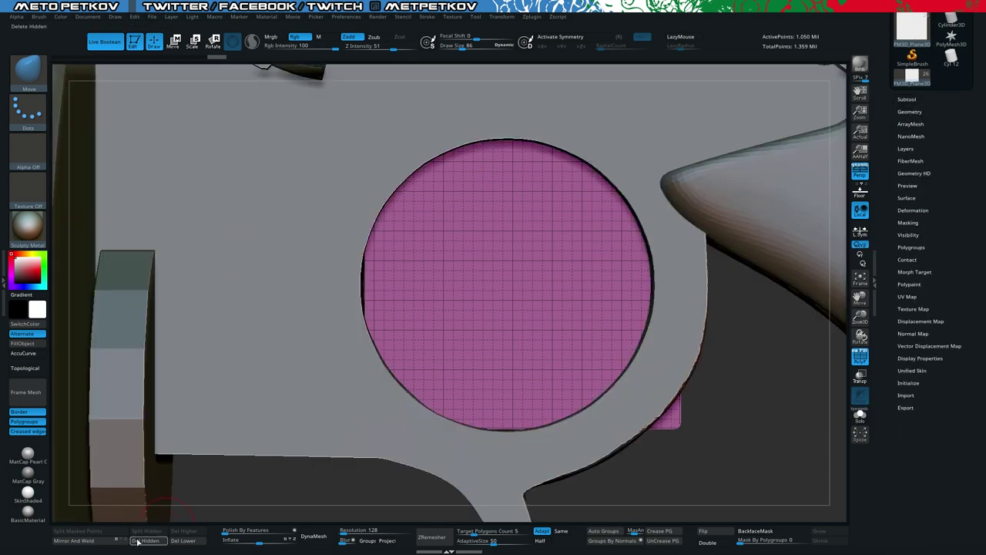
left_click(186, 541)
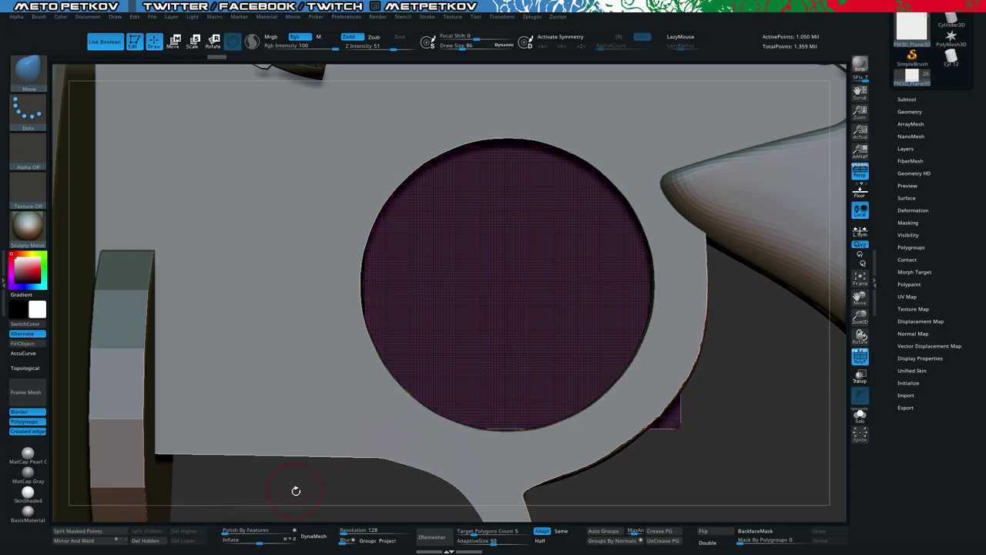
Step: Hide the polyframe and apply the MatCap Gray material to the gun
left_click_drag(297, 492, 305, 373, "alt")
key("shift+f")
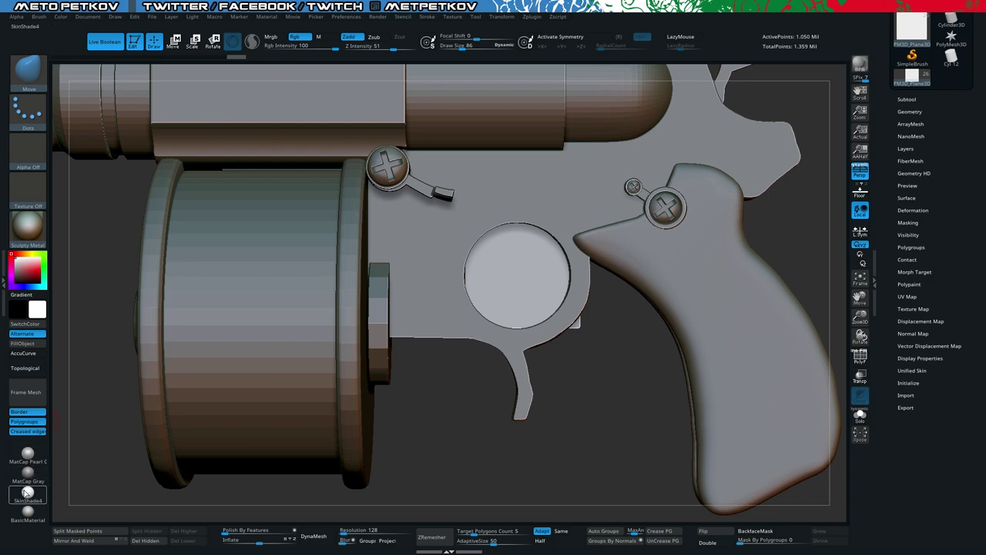
left_click(28, 471)
mouse_move(441, 445)
left_mouse_down("alt")
mouse_move(425, 426)
mouse_move(452, 457)
mouse_move(452, 440)
left_mouse_up("alt")
Step: Set the draw size to 62 and choose MaskPen as the masking brush
key("space")
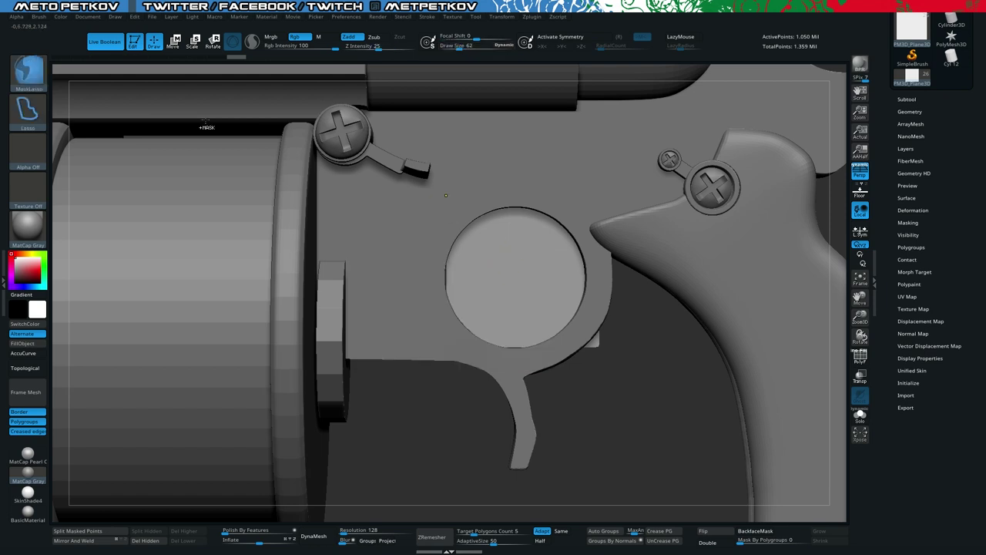
left_click(29, 73, "ctrl")
left_click(120, 82)
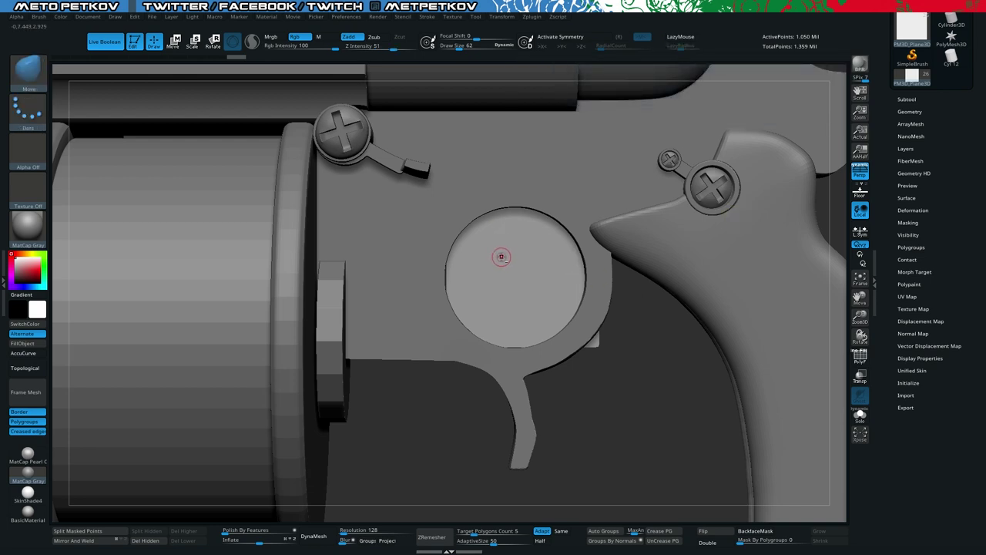
Step: Enable Ghost transparency so the plane shows through the gun body, and return to draw mode
key("shift+t")
key("w")
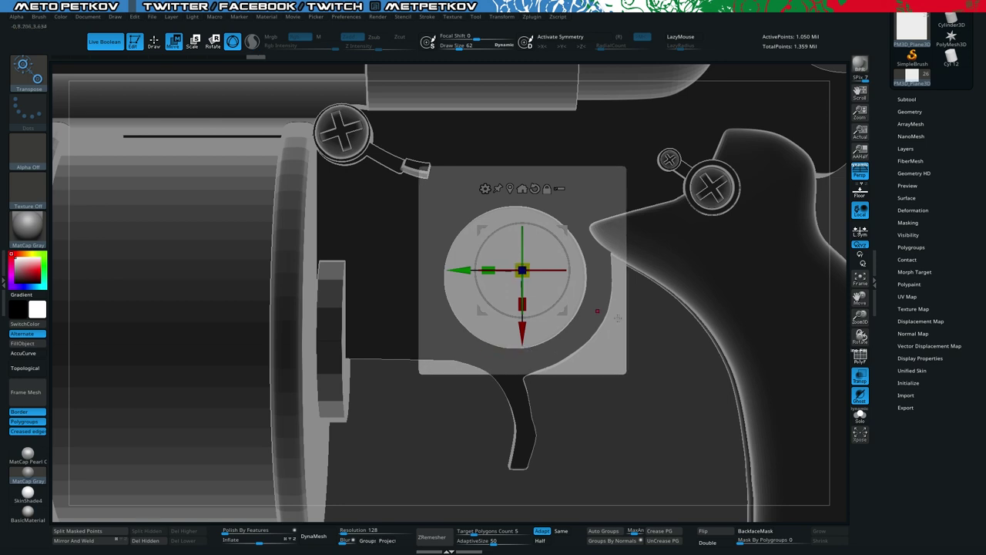
key("q")
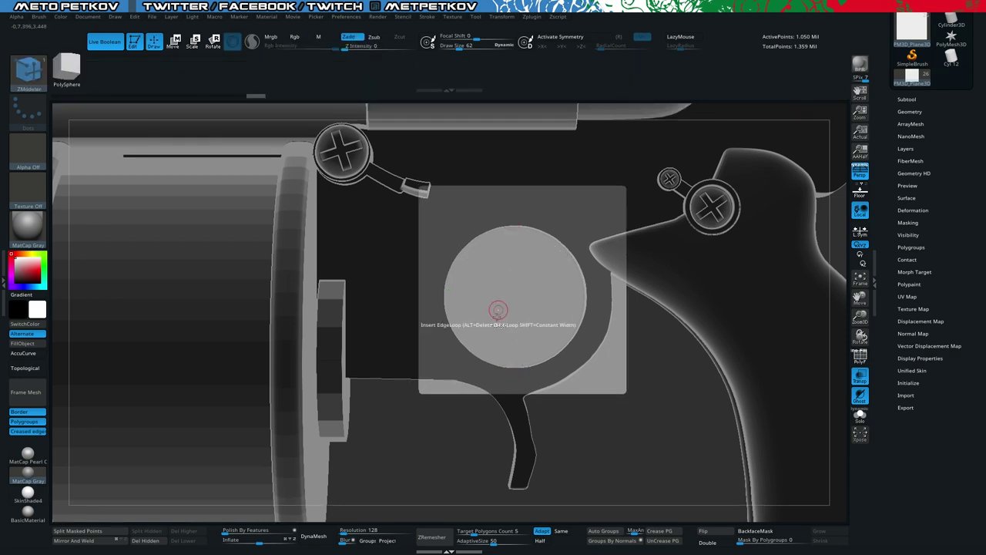
Step: Try to sketch the trigger as a V-shaped mask on the plane, comparing it with Ghost turned off
mouse_move(498, 317)
left_mouse_down("ctrl")
mouse_move(511, 233)
mouse_move(477, 180)
left_mouse_up("ctrl")
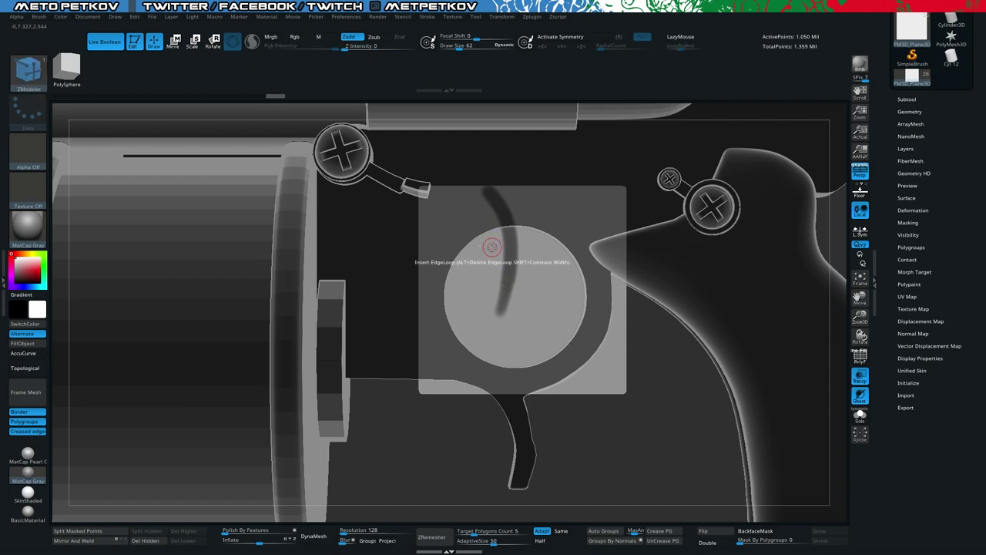
left_click(860, 397)
key("ctrl")
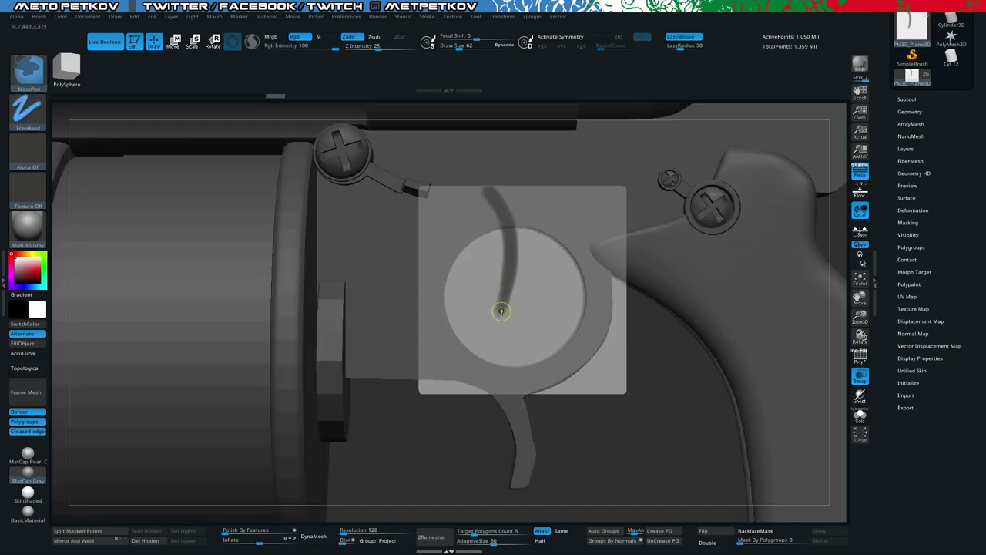
left_click_drag(499, 310, 541, 234, "ctrl")
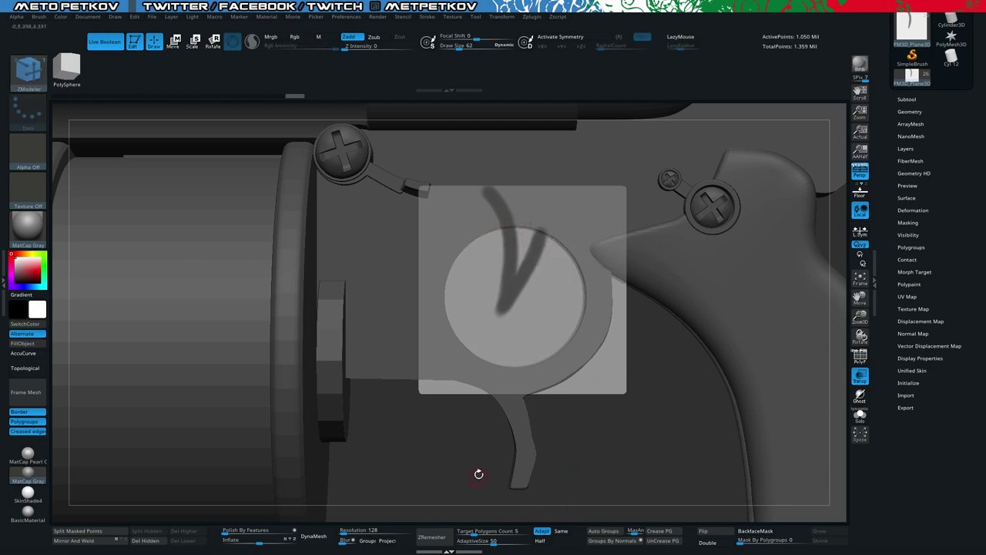
Step: Switch the sculpting brush to Move
key("b")
key("m")
key("v")
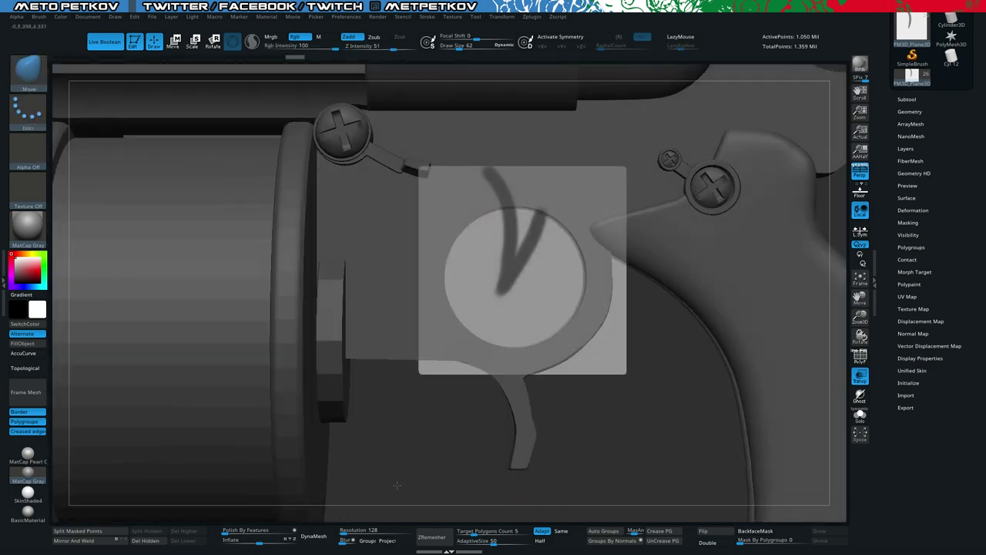
Step: Turn Ghost back on and undo the V-shaped mask strokes, keeping the plane at its enlarged size
left_click(860, 395)
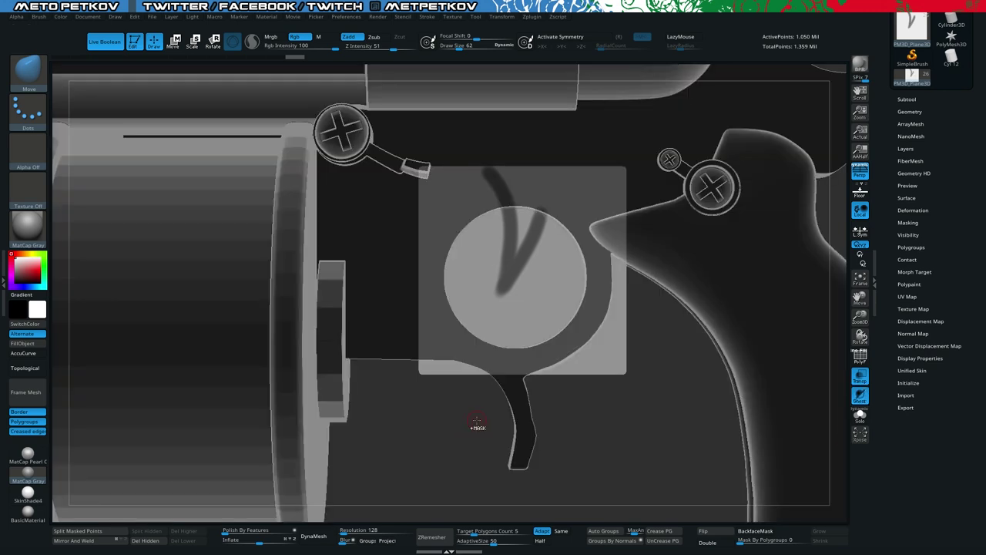
key("ctrl+z")
key("ctrl+z")
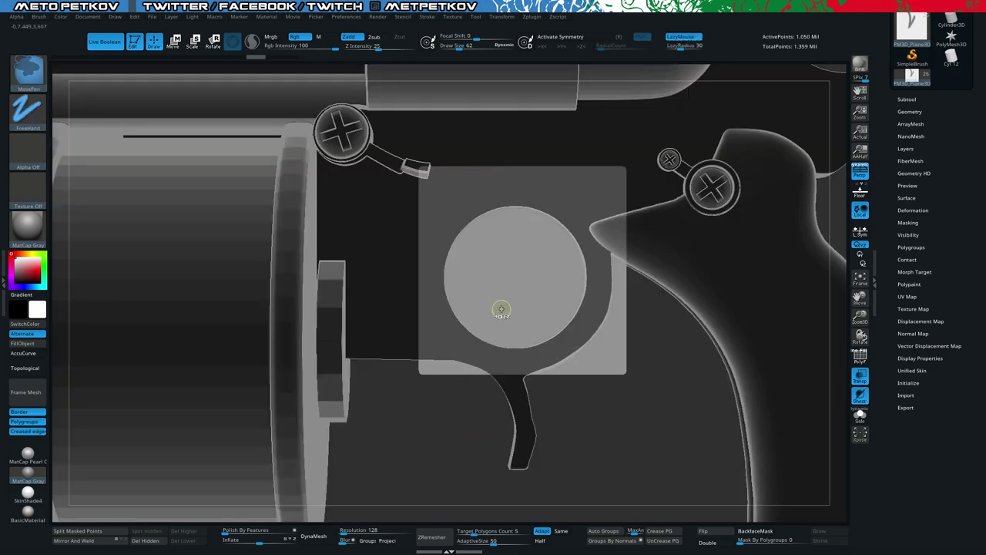
key("ctrl+z")
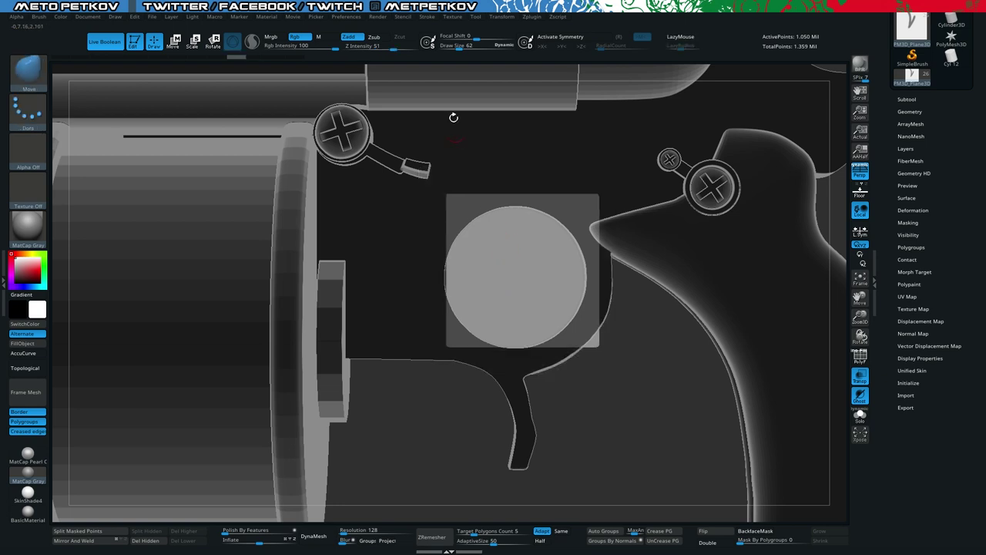
left_click(256, 56)
Step: Mask a curved trigger outline on the plane at draw size 48, extending both sides up to the plane's upper edge
left_click_drag(515, 220, 519, 249, "ctrl")
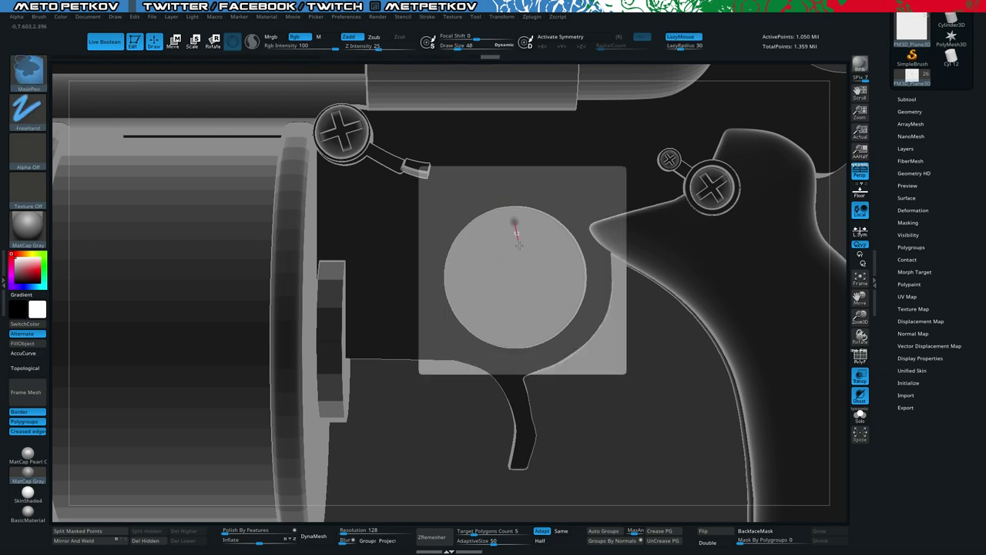
key("ctrl+z")
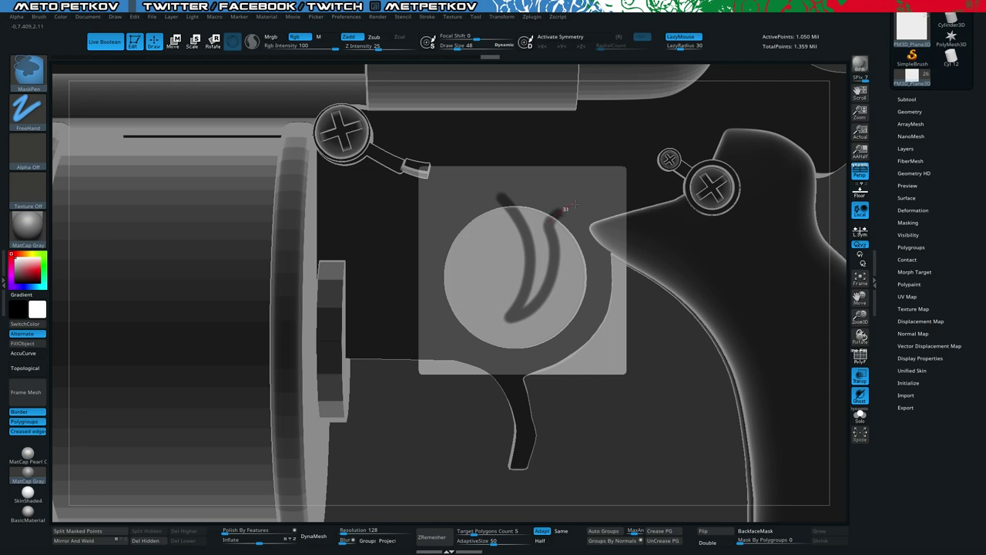
left_click_drag(598, 180, 578, 121, "ctrl")
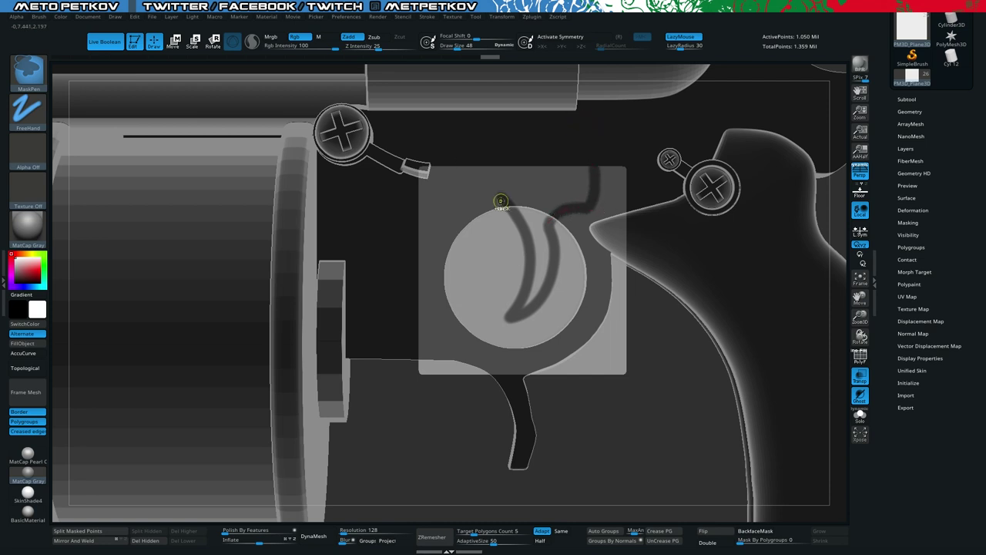
key("w")
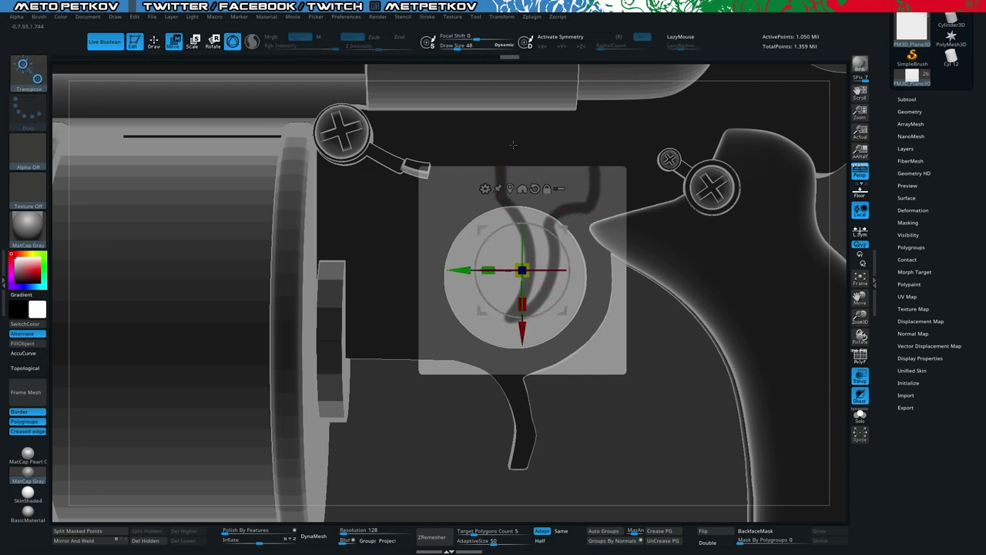
key("q")
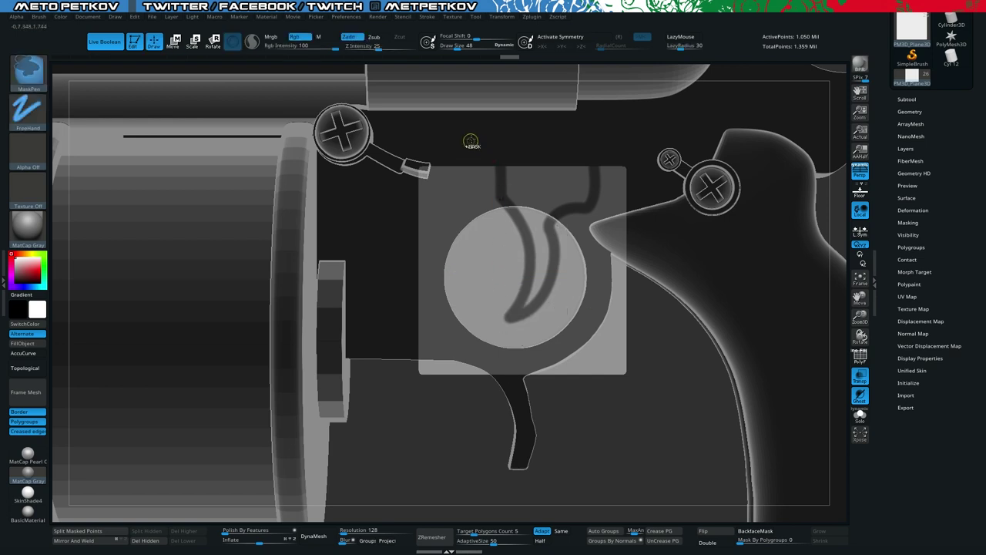
Step: Fill the inside of the trigger outline with the MaskLasso brush and isolate the plane
left_click(28, 73, "ctrl")
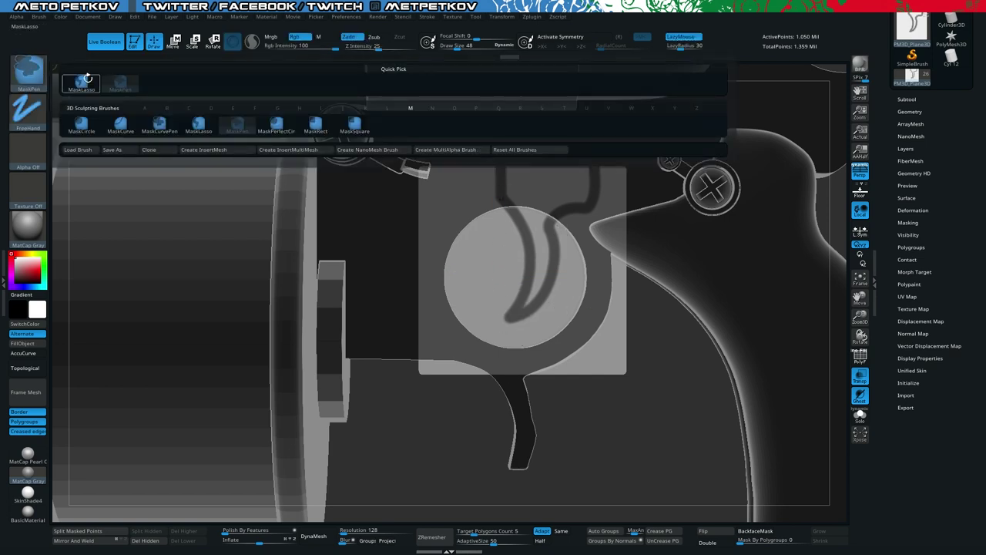
left_click(80, 82)
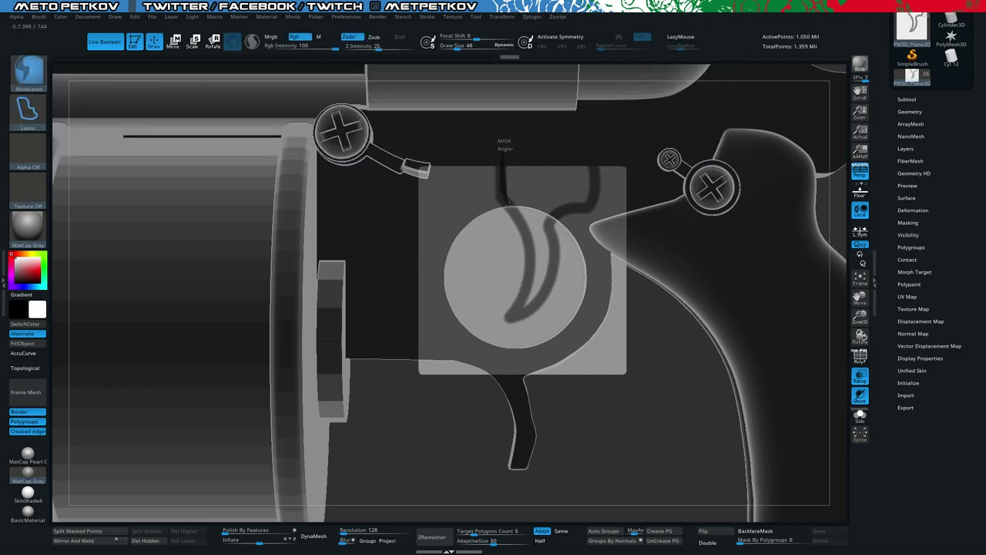
mouse_move(529, 274)
left_mouse_down("ctrl")
mouse_move(518, 304)
mouse_move(546, 289)
mouse_move(540, 255)
mouse_move(593, 172)
mouse_move(591, 156)
left_mouse_up("ctrl")
key("w")
key("alt+s")
key("q")
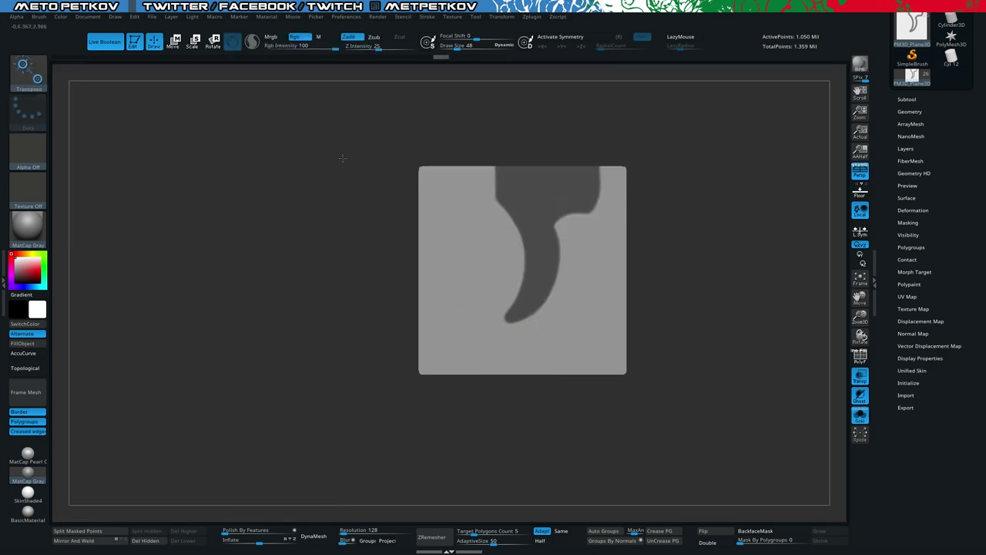
Step: With the MaskPen brush, mask a rectangular band across the trigger's upper part and unmask both sides to leave a straight-edged block
left_click(25, 63)
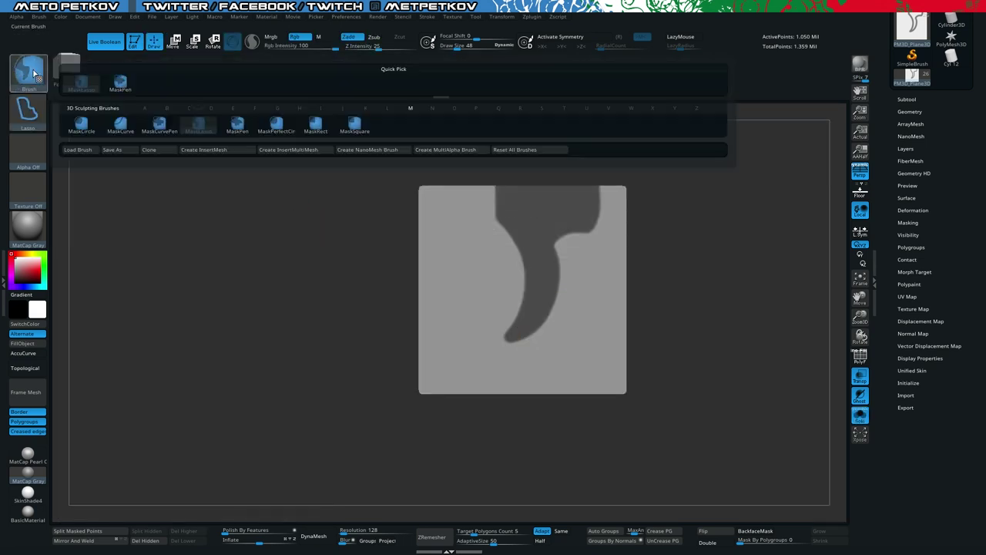
left_click(124, 93)
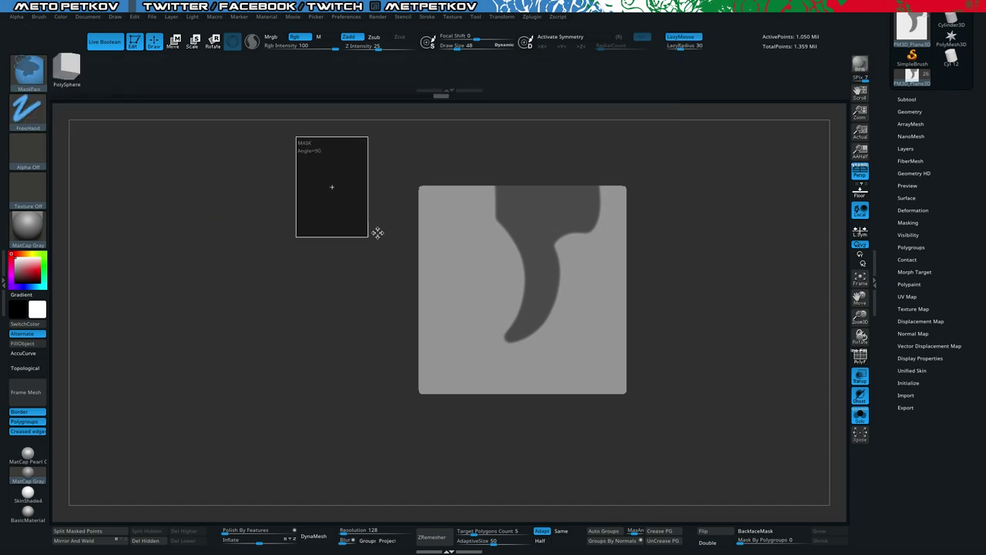
left_click_drag(660, 234, 550, 202, "ctrl")
left_click_drag(393, 136, 650, 235, "ctrl")
left_click_drag(350, 138, 493, 281, "ctrl+alt")
left_click_drag(696, 168, 586, 311, "ctrl")
key("ctrl+z")
left_click_drag(656, 156, 586, 343, "ctrl+alt")
left_click_drag(411, 127, 340, 148, "ctrl")
key("ctrl+z")
left_click_drag(110, 110, 128, 121, "ctrl")
key("ctrl+z")
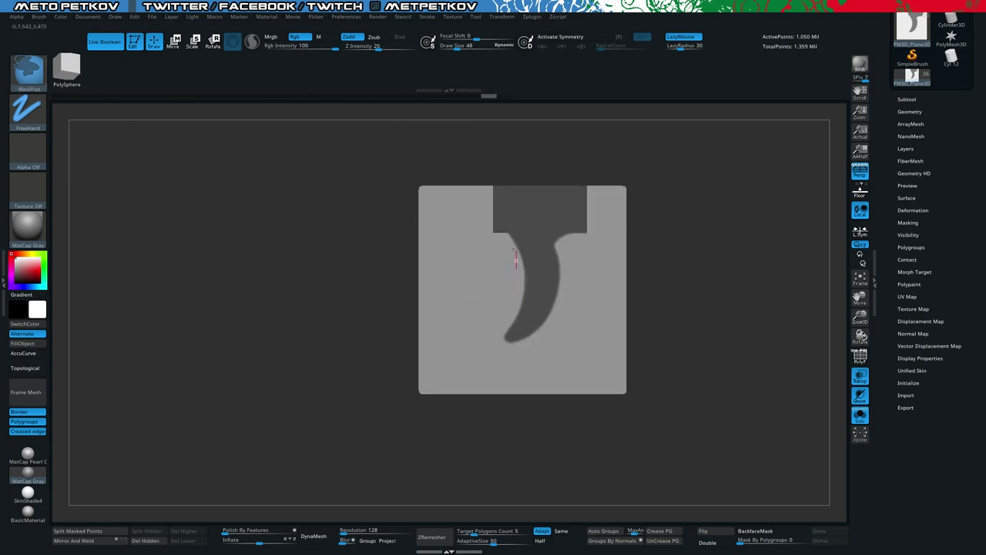
Step: Unmask the leftover corner under the front side of the upper block so the mask slopes smoothly into the trigger blade
key("ctrl+z")
left_click_drag(515, 345, 508, 353)
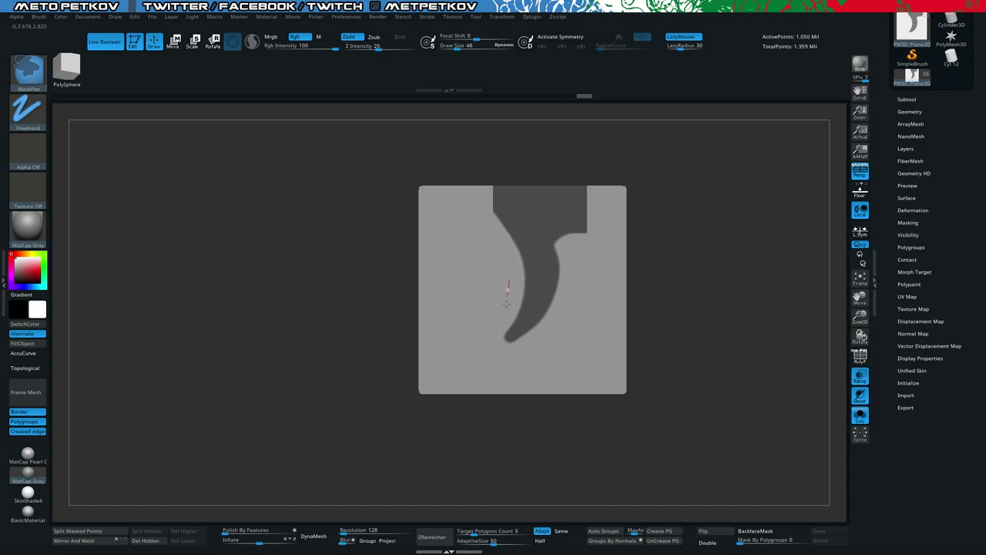
left_click_drag(504, 312, 487, 339, "ctrl+alt")
Step: Switch the sculpting brush to Move and display the plane's polyframe
key("b")
key("m")
key("v")
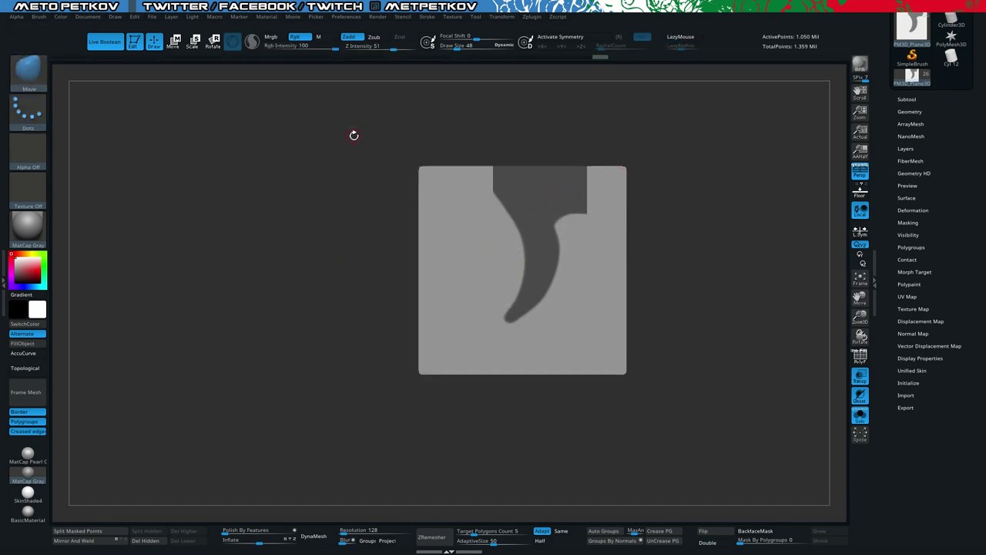
left_click_drag(359, 136, 423, 101, "ctrl")
key("shift+f")
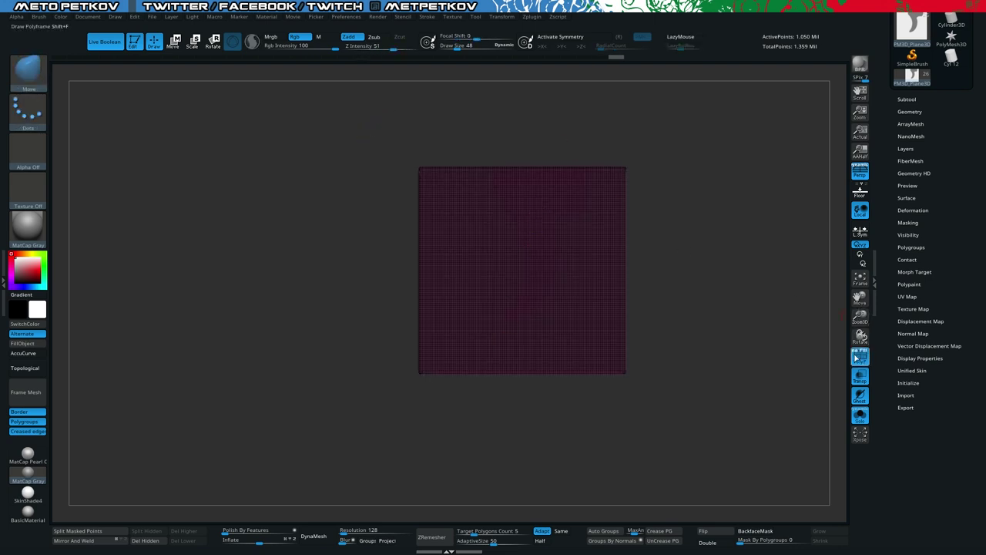
left_click(855, 353)
Step: Assign the trigger silhouette its own polygroup and bring the rest of the plane back into view
mouse_move(693, 321)
left_mouse_down()
mouse_move(751, 321)
mouse_move(689, 317)
left_mouse_up()
left_click(553, 227, "ctrl+shift")
left_click(570, 242, "ctrl")
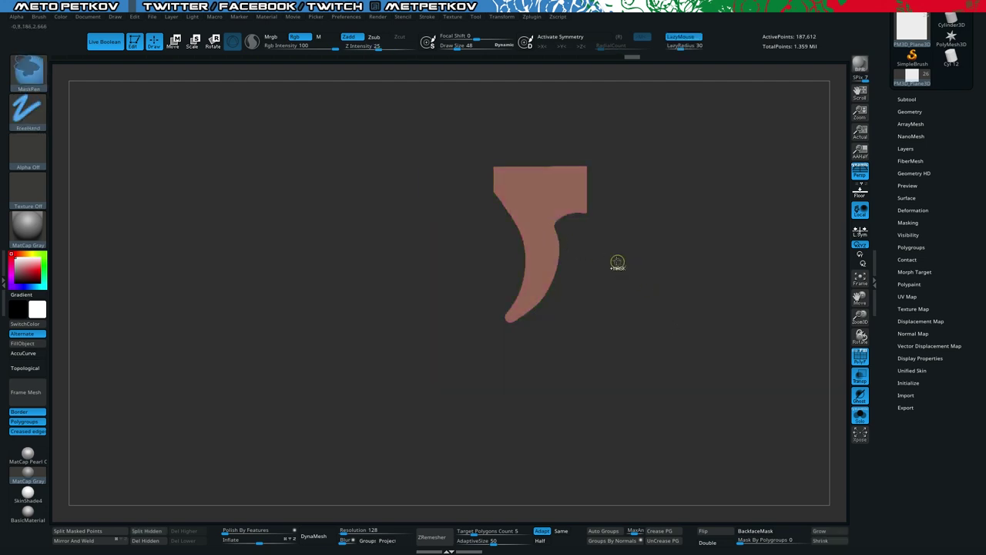
key("ctrl+w")
key("ctrl+w")
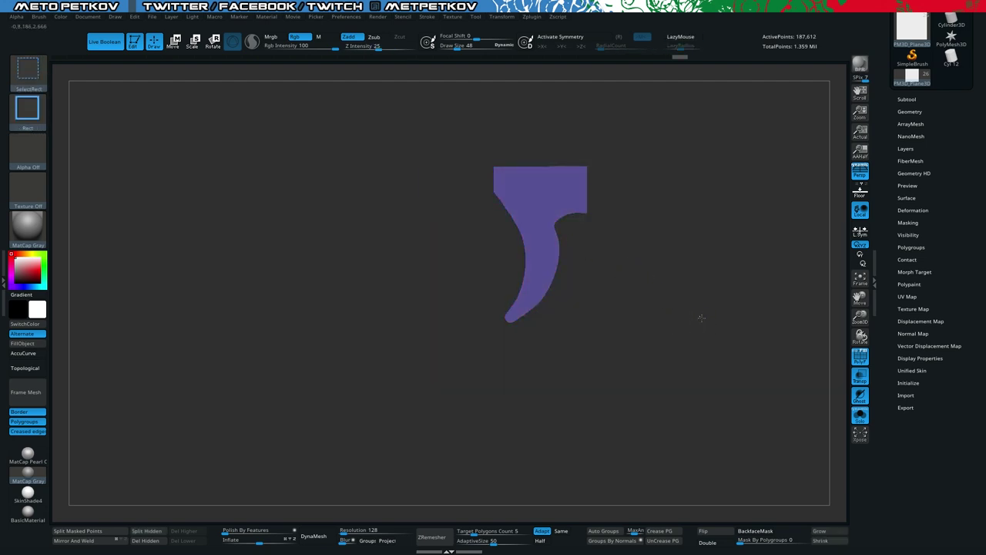
left_click(709, 320, "ctrl+shift")
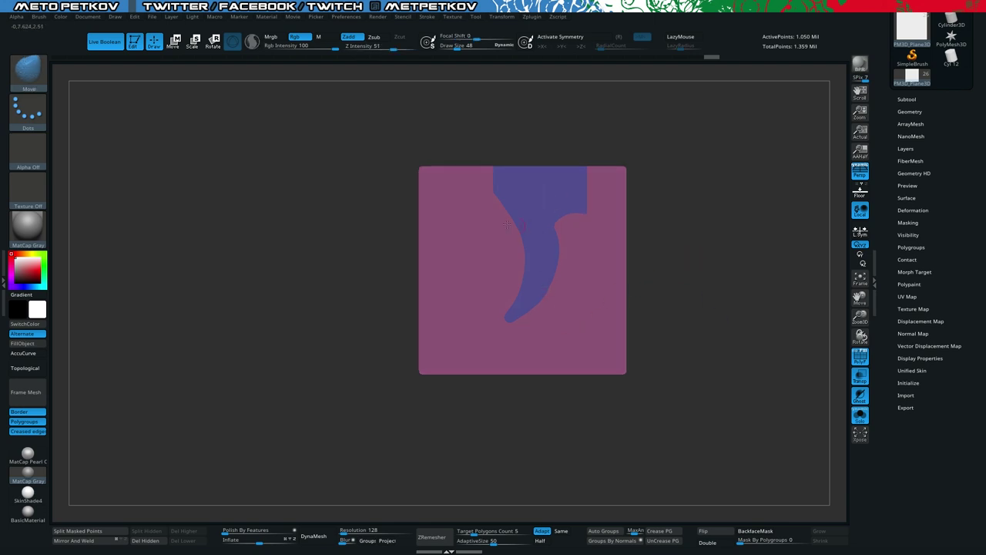
Step: Isolate the trigger polygroup and delete the hidden remainder of the plane
left_click(859, 355)
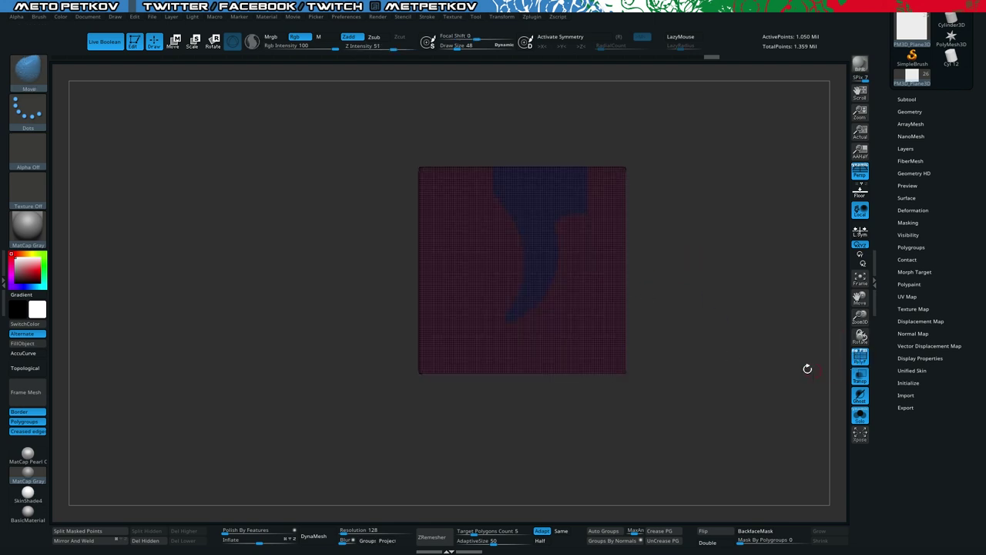
left_click_drag(781, 359, 684, 363)
left_click(540, 231, "ctrl+shift")
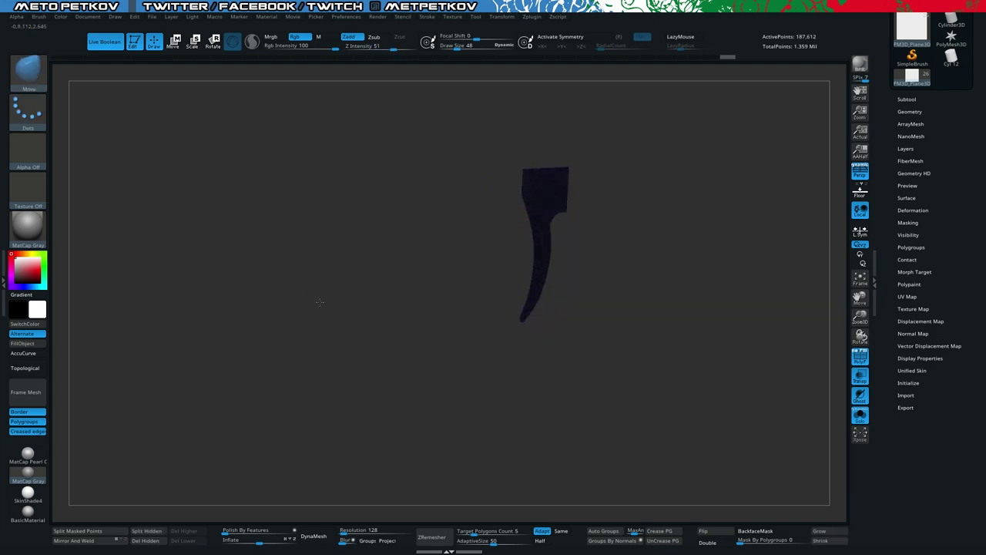
left_click(145, 540)
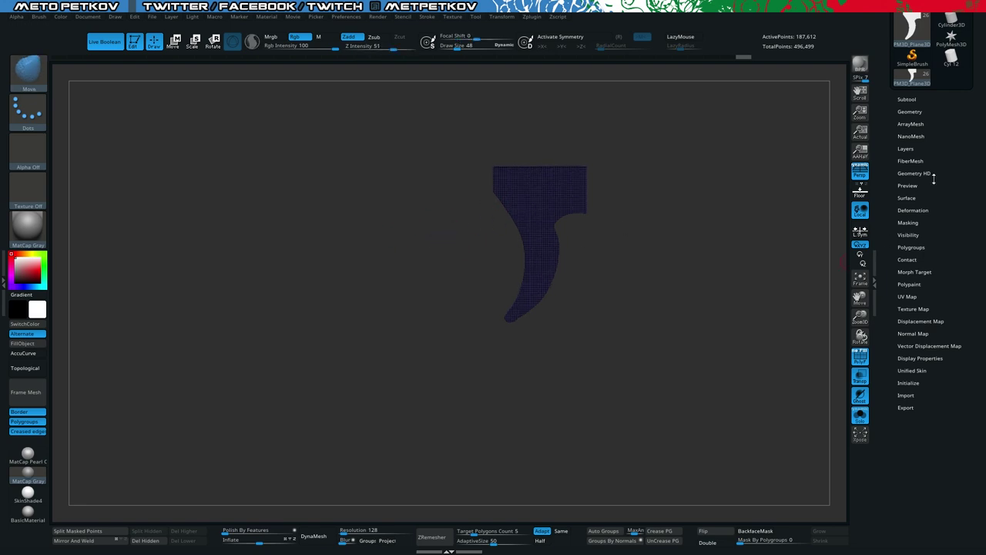
Step: Mask the trigger by its border and invert the mask so only the outline stays unmasked
left_click(905, 223)
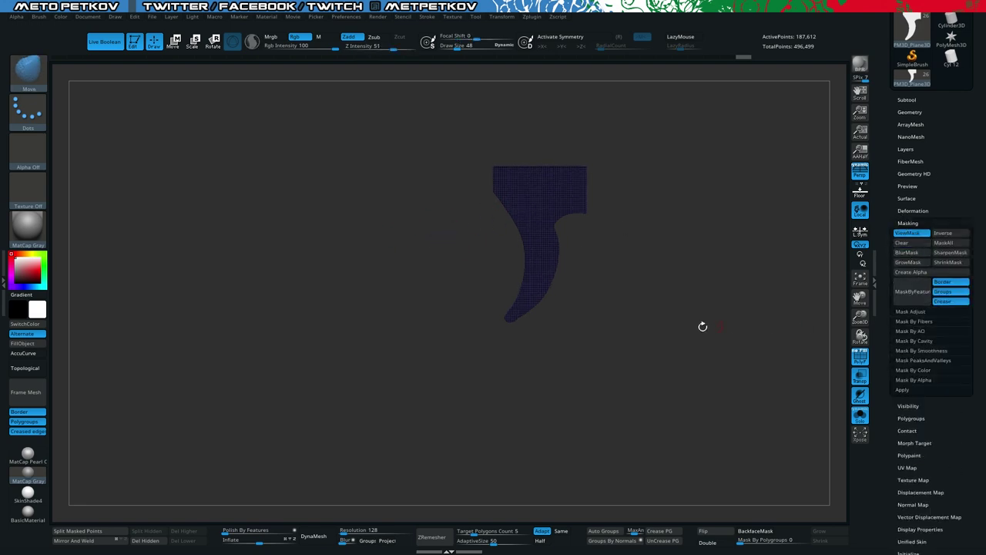
left_click(678, 364, "ctrl")
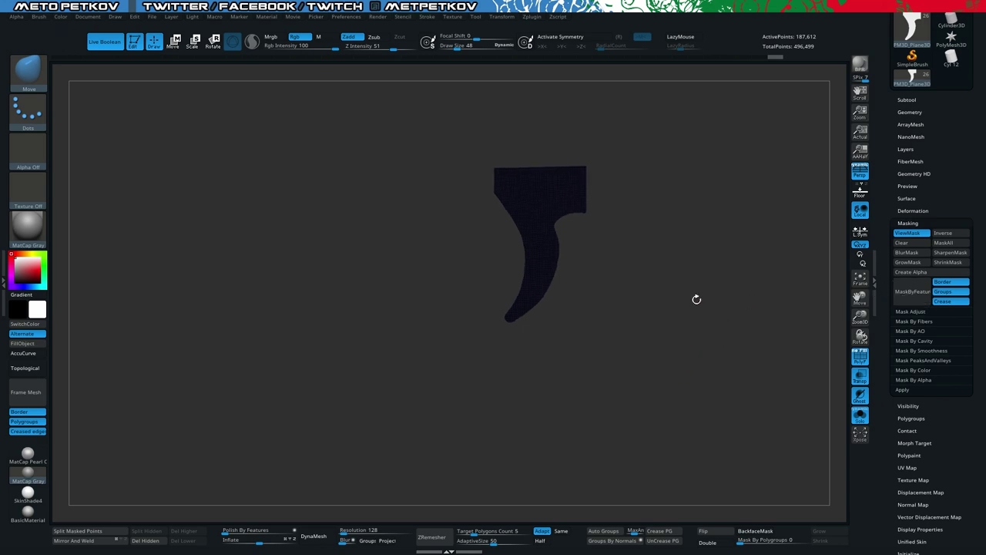
left_click(363, 284, "ctrl")
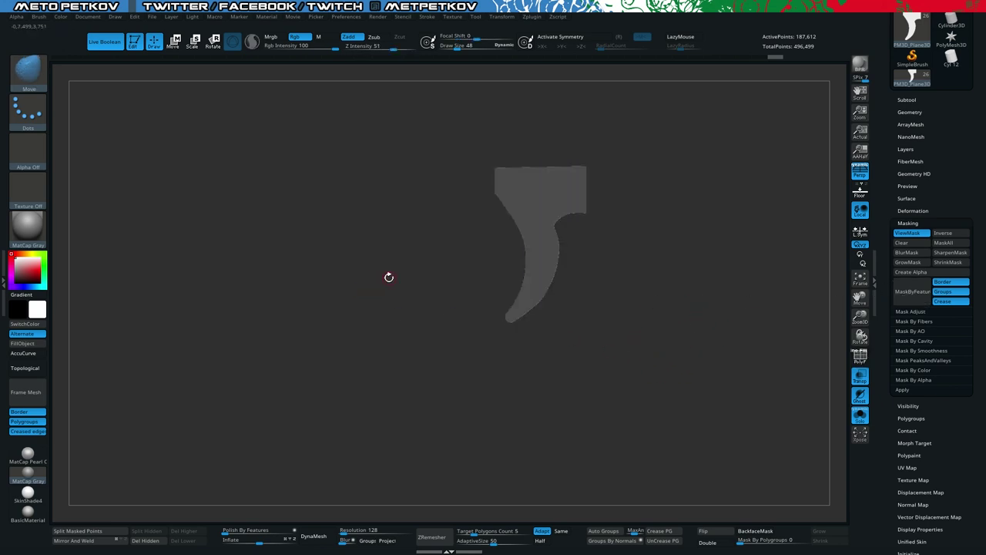
left_click_drag(394, 282, 406, 301)
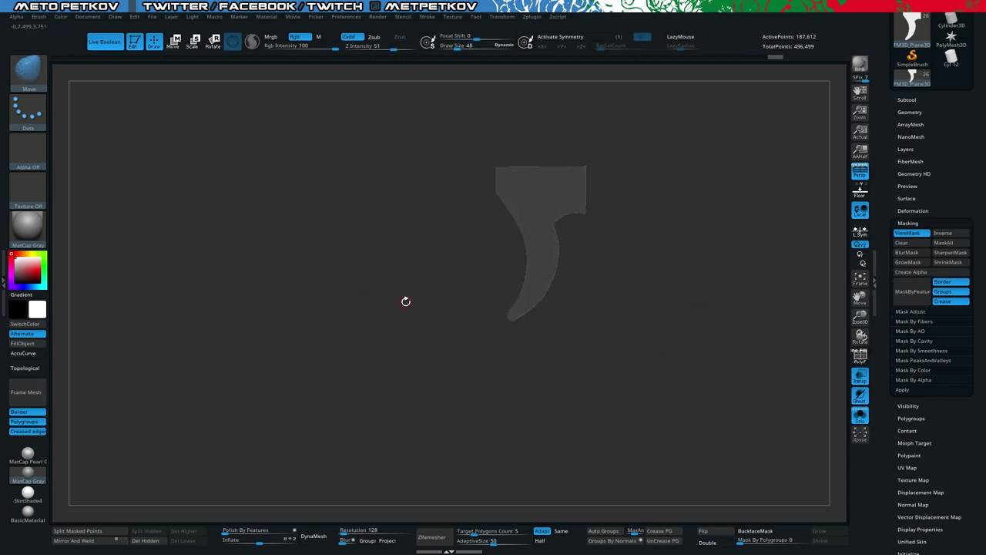
Step: Smooth the trigger's jagged outline with Polish By Features and clear the mask
left_click_drag(252, 384, 257, 401)
left_click(293, 531)
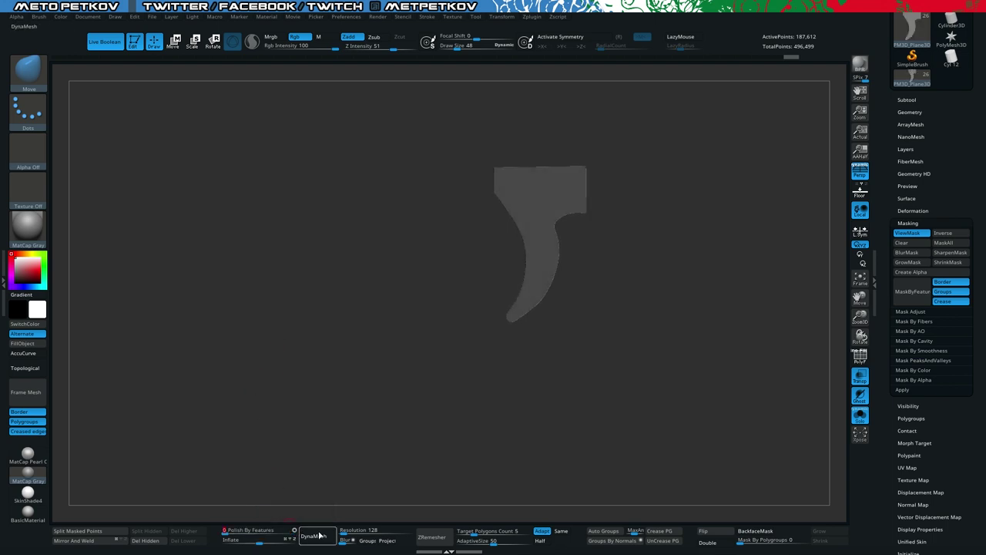
left_click(352, 308, "ctrl")
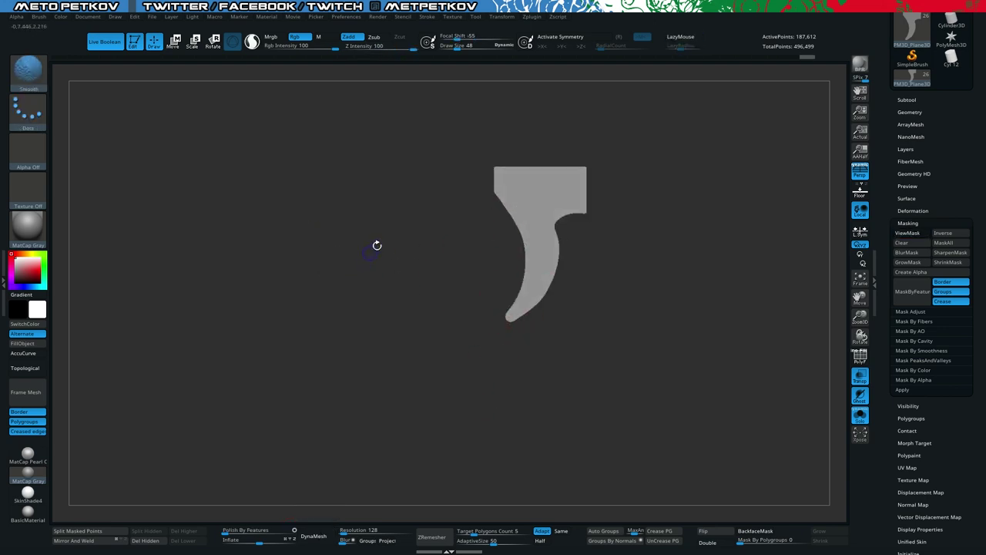
Step: Remesh the trigger with ZRemesher at a target polygon count of 5 and an adaptive size of 0
left_click(909, 113)
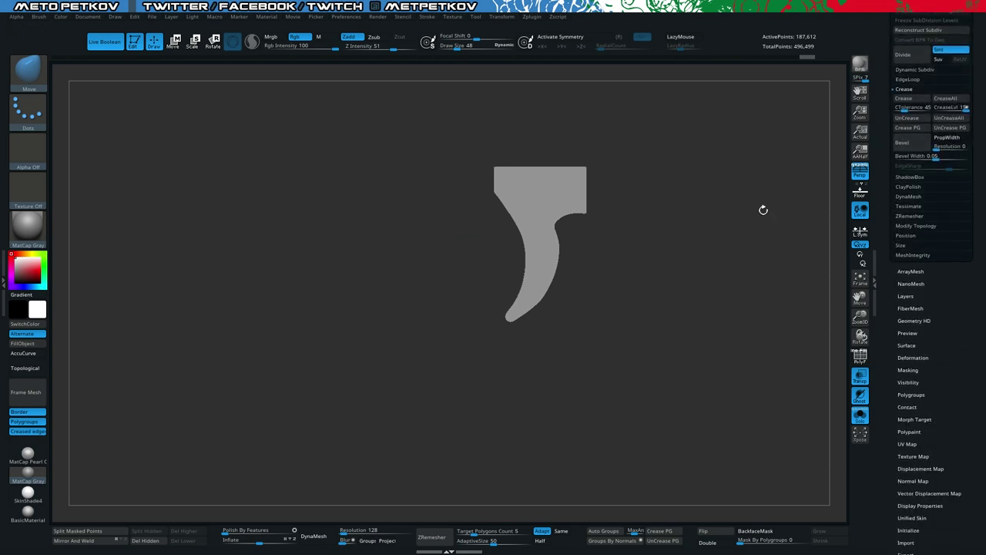
left_click(909, 215)
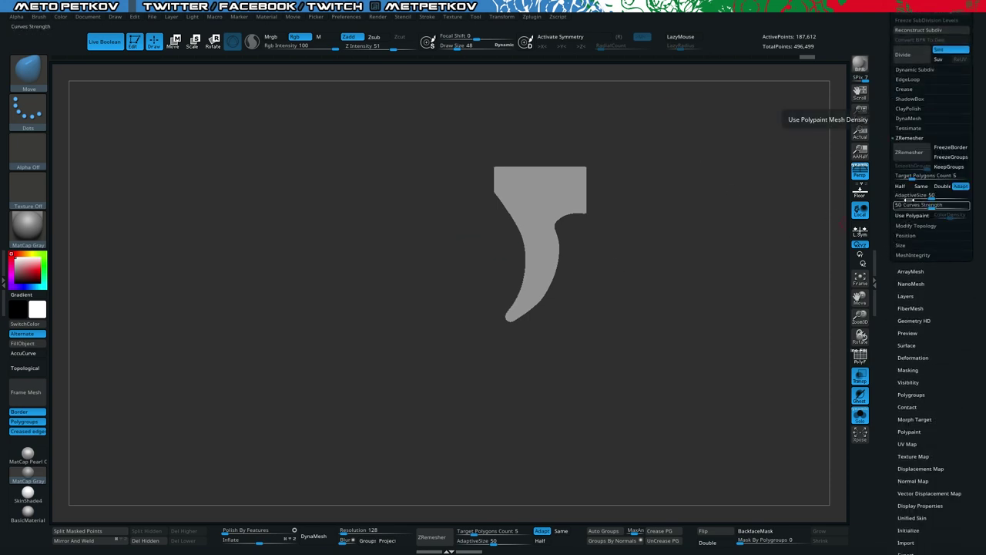
left_click(909, 152)
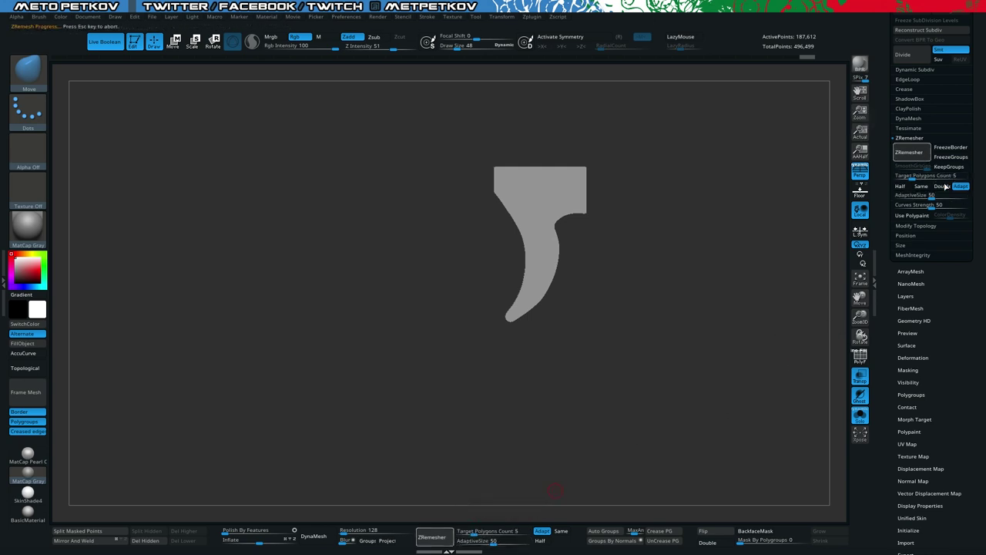
key("Escape")
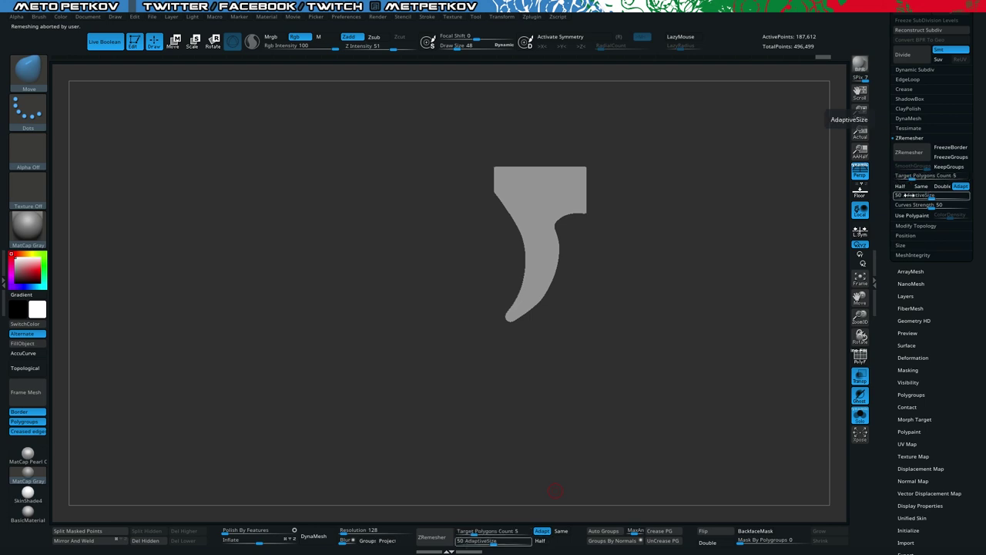
left_click_drag(909, 195, 887, 192)
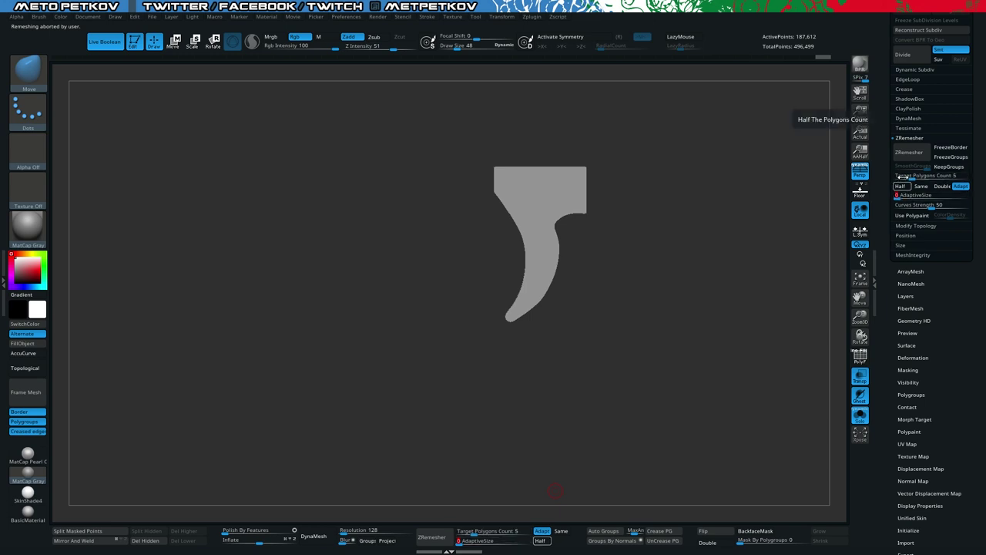
left_click(909, 152)
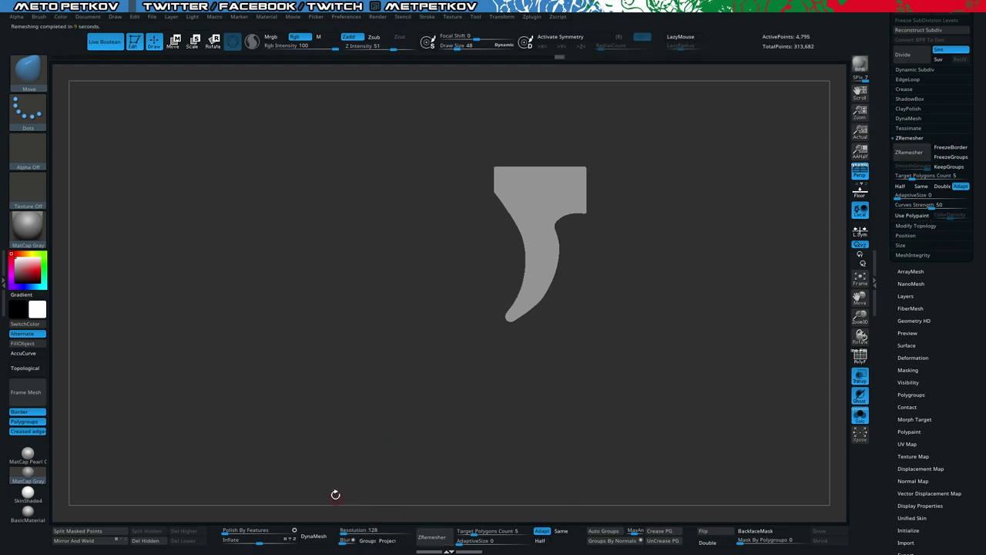
Step: Enable the Half option, frame the trigger with its polyframe shown, and remesh it repeatedly into a coarse quad mesh
left_click(541, 540)
key("shift+f")
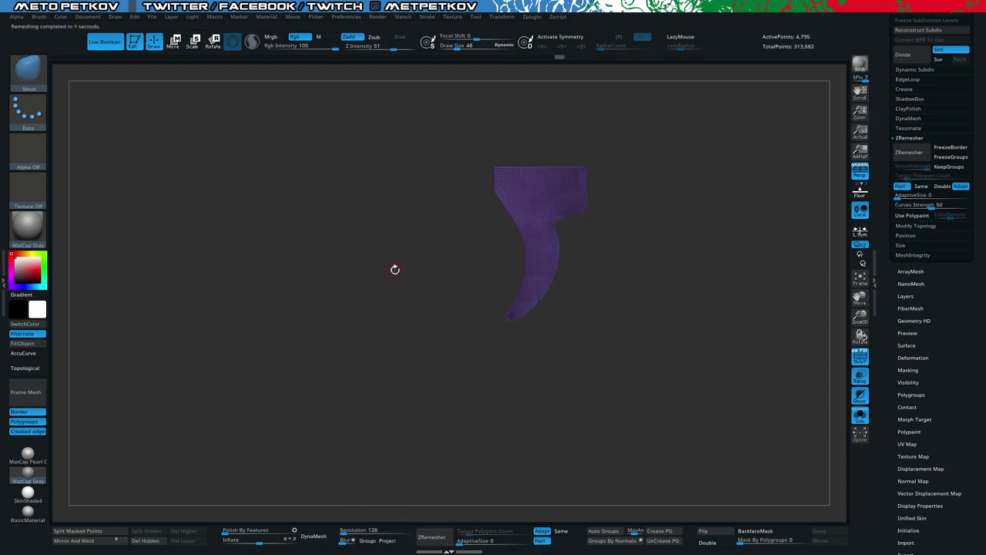
key("f")
left_click_drag(420, 328, 409, 376)
left_click(432, 537)
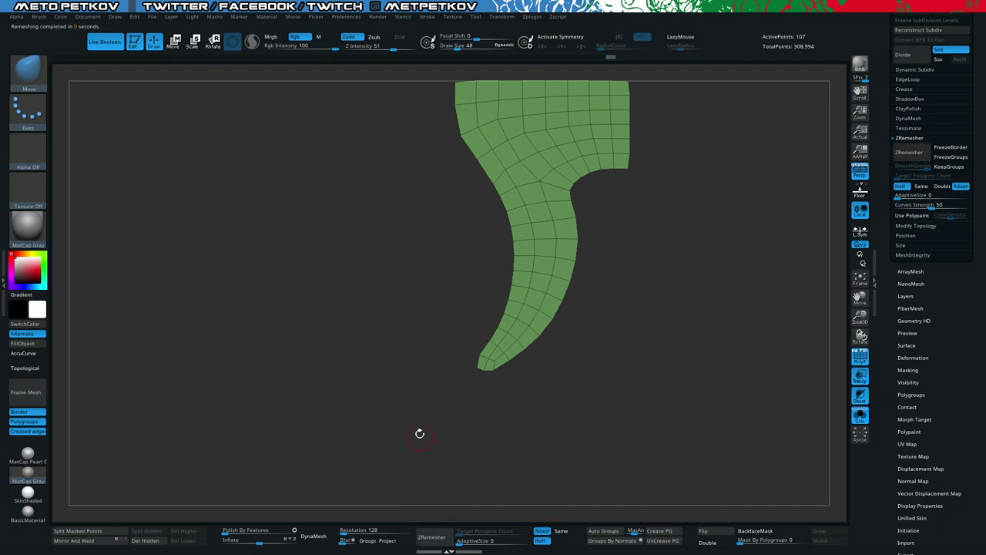
Step: Remesh the trigger once more with Half enabled and compare it with the previous mesh, keeping the coarser version
left_click_drag(410, 379, 403, 358)
left_click(437, 535)
key("ctrl+z")
key("ctrl+shift+z")
key("alt+s")
key("alt+s")
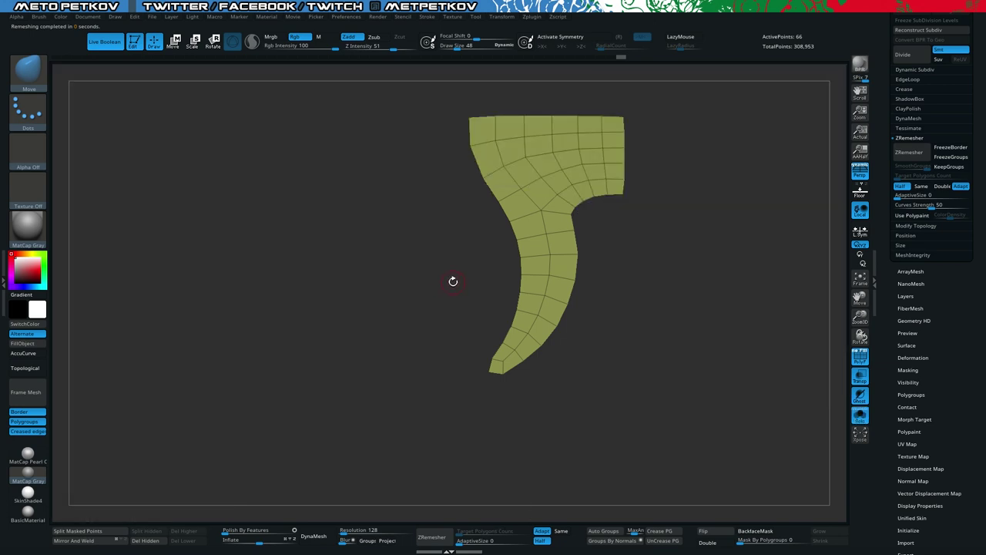
Step: Activate the scale gizmo on the trigger and show the whole gun again without transparency
key("e")
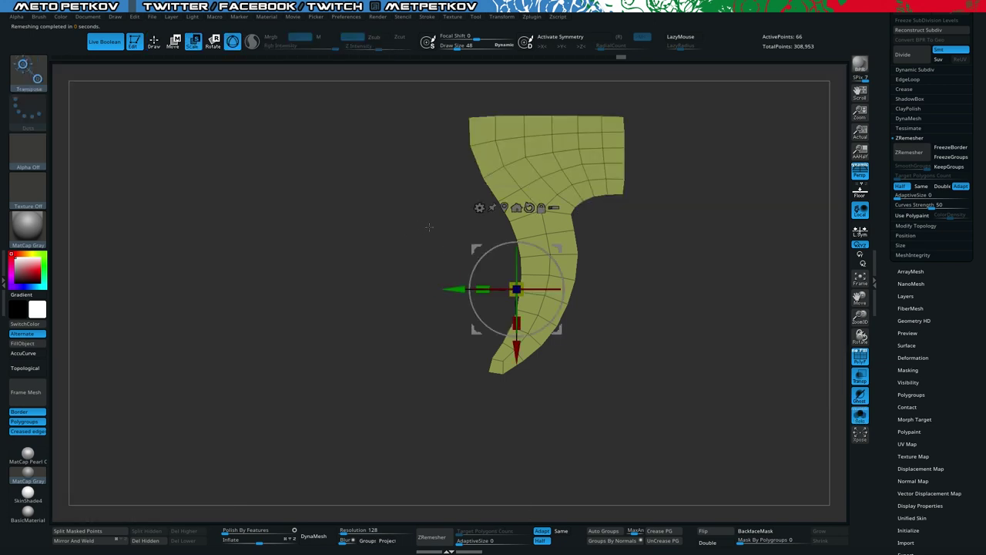
key("alt+s")
left_click(505, 208)
key("f")
key("f")
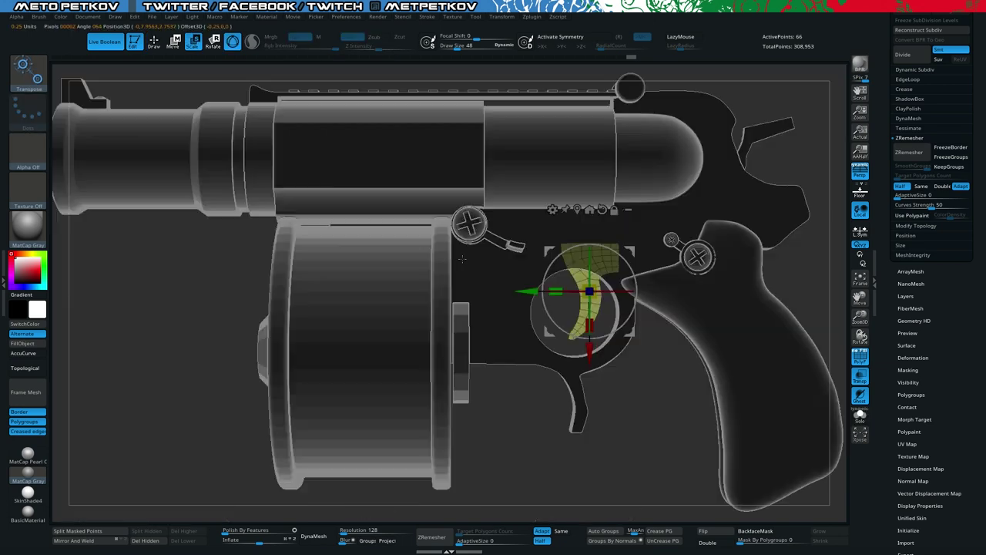
key("alt+t")
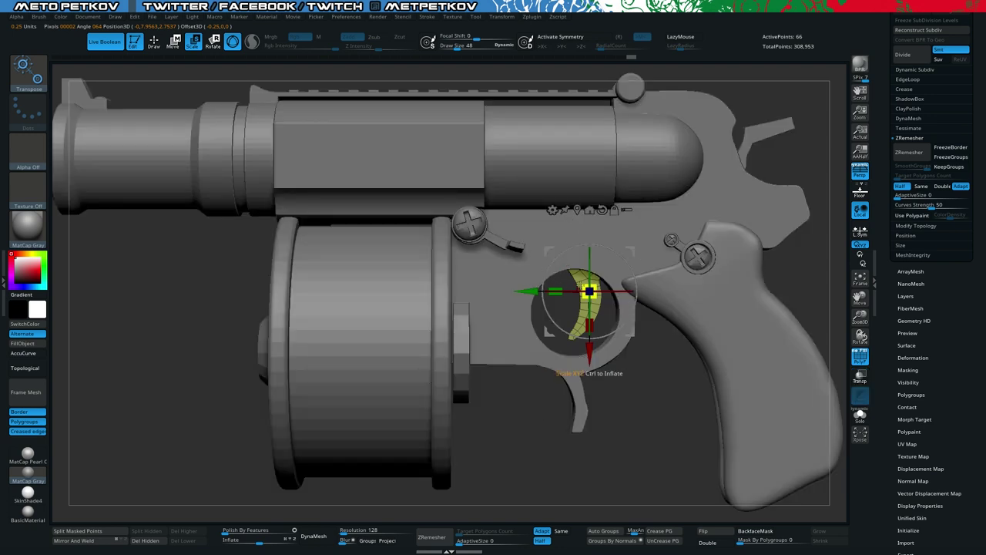
Step: Scale the trigger down, tilt it counterclockwise and position its blade inside the trigger guard opening, finishing in Draw mode
left_click_drag(586, 286, 564, 260)
left_click(602, 210, "alt")
mouse_move(592, 227)
left_mouse_down()
mouse_move(592, 242)
mouse_move(592, 235)
left_mouse_up()
left_click_drag(563, 375, 561, 374)
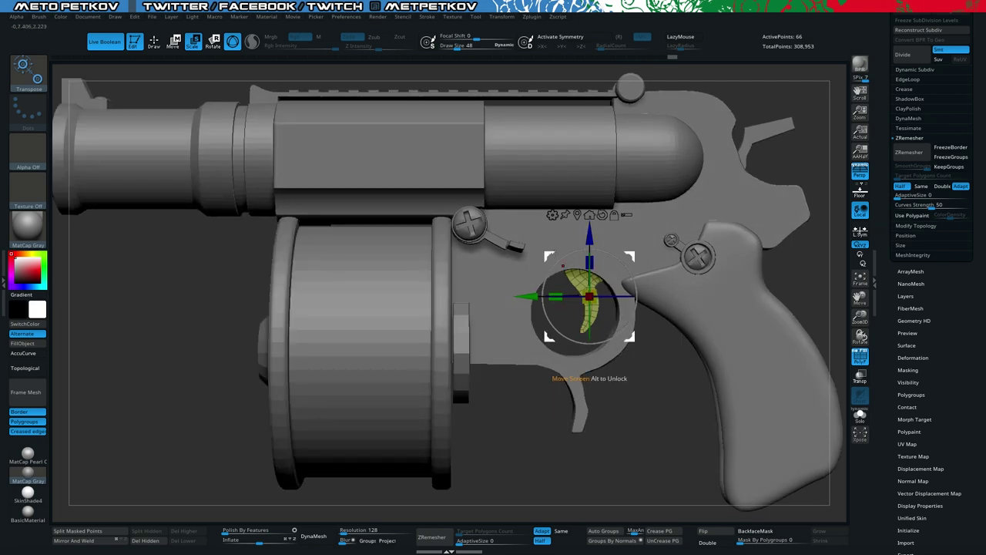
left_click_drag(584, 385, 589, 375)
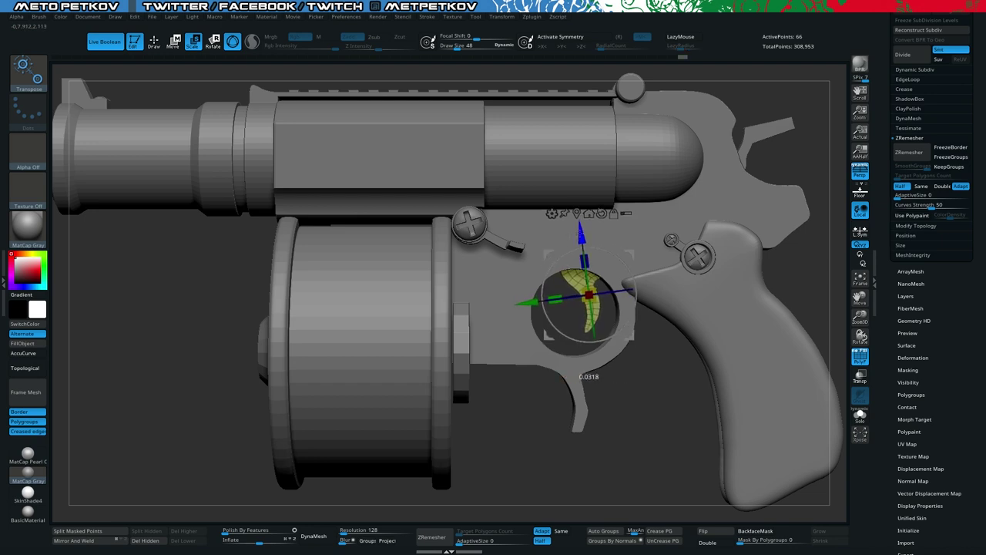
left_click(601, 213)
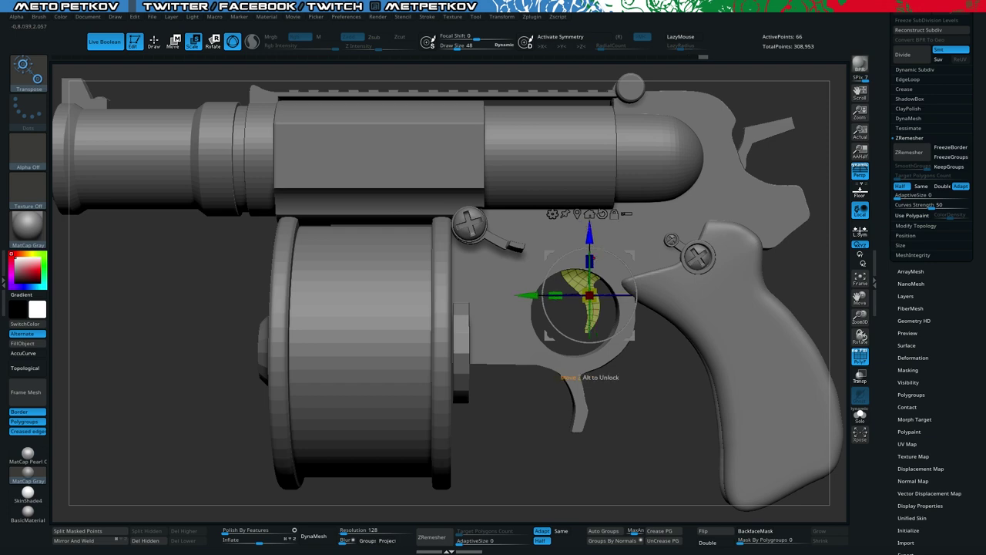
left_click_drag(593, 227, 590, 232)
key("q")
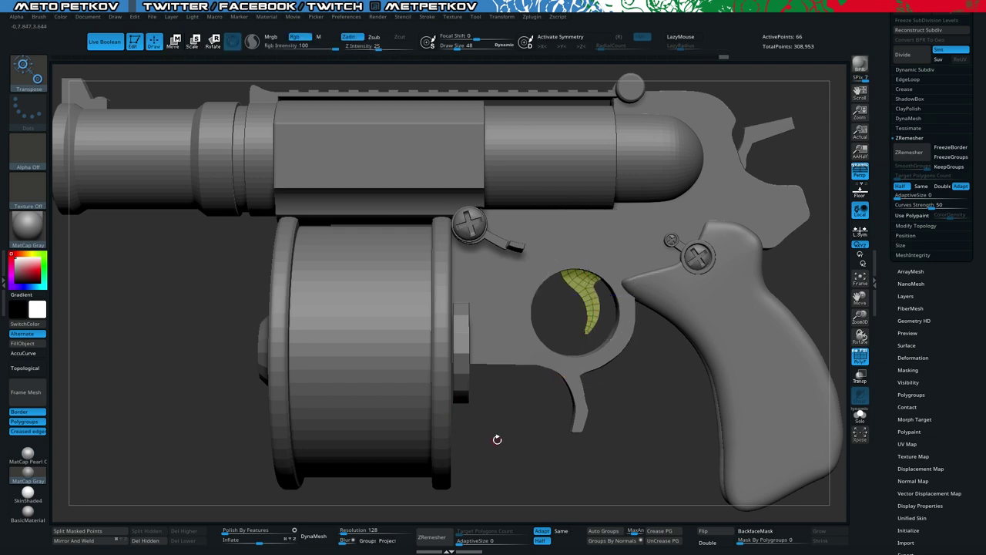
Step: Turn transparency back on around the trigger and get a close-up of it in the guard opening, staying in Draw mode
key("shift+t")
left_click_drag(497, 433, 502, 375)
key("w")
key("q")
left_click_drag(555, 311, 551, 424)
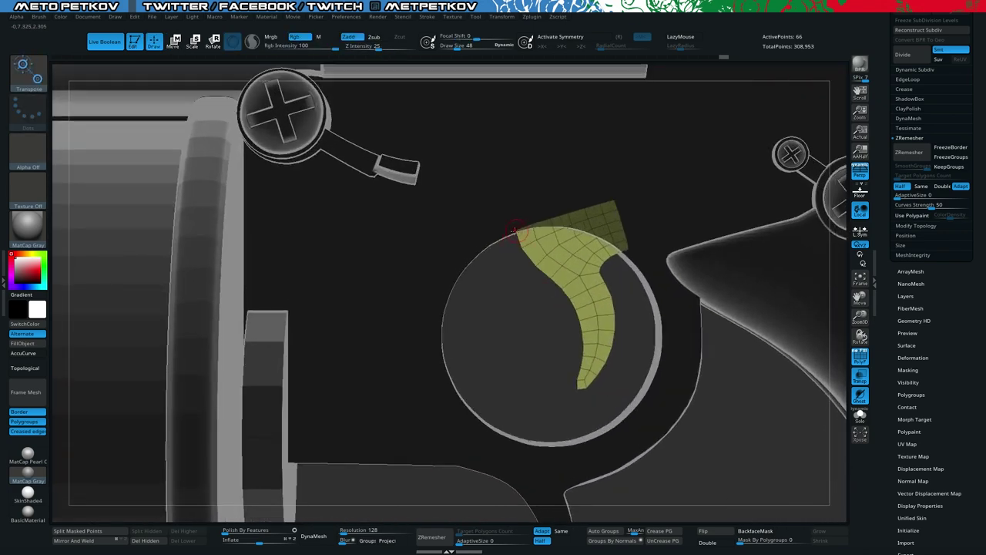
Step: Select the ZModeler brush and extrude the flat trigger into a solid using QMesh targeted at All Polygons
left_click_drag(515, 301, 562, 300)
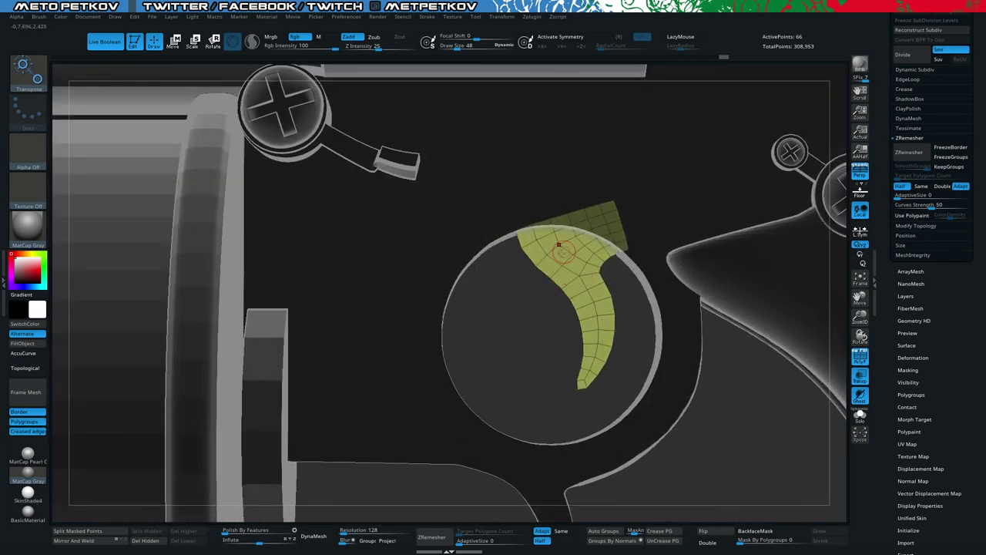
key("b")
key("z")
key("m")
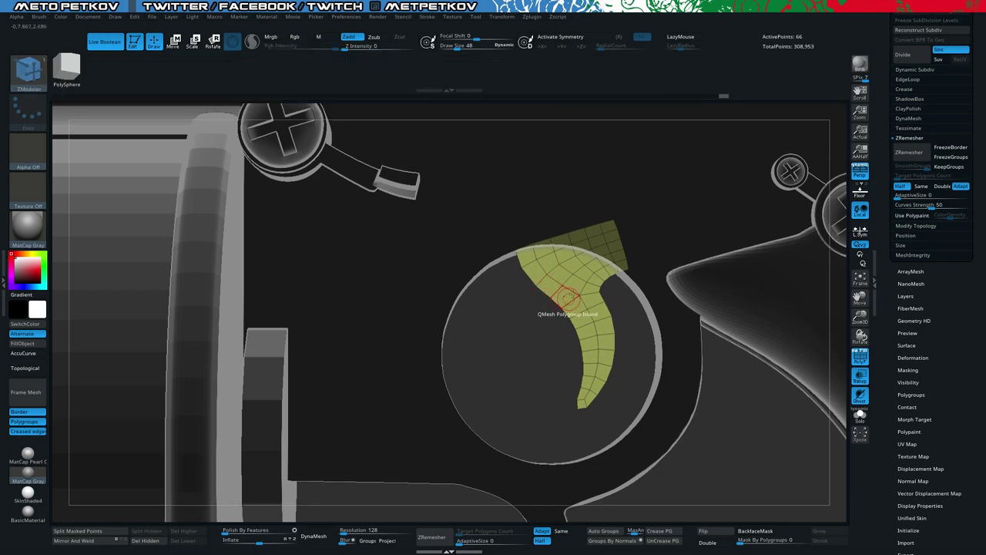
mouse_move(517, 342)
left_mouse_down()
mouse_move(533, 337)
mouse_move(533, 317)
left_mouse_up()
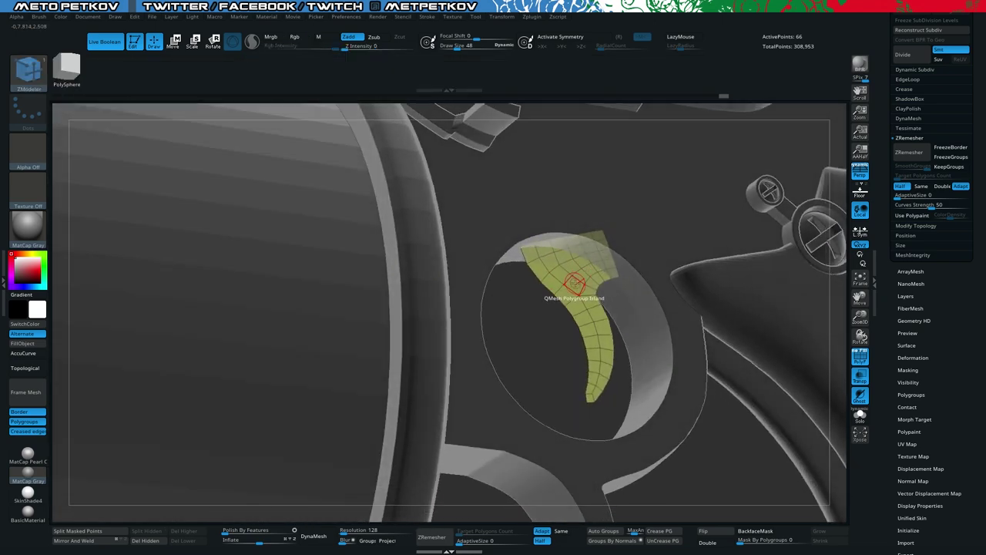
key("space")
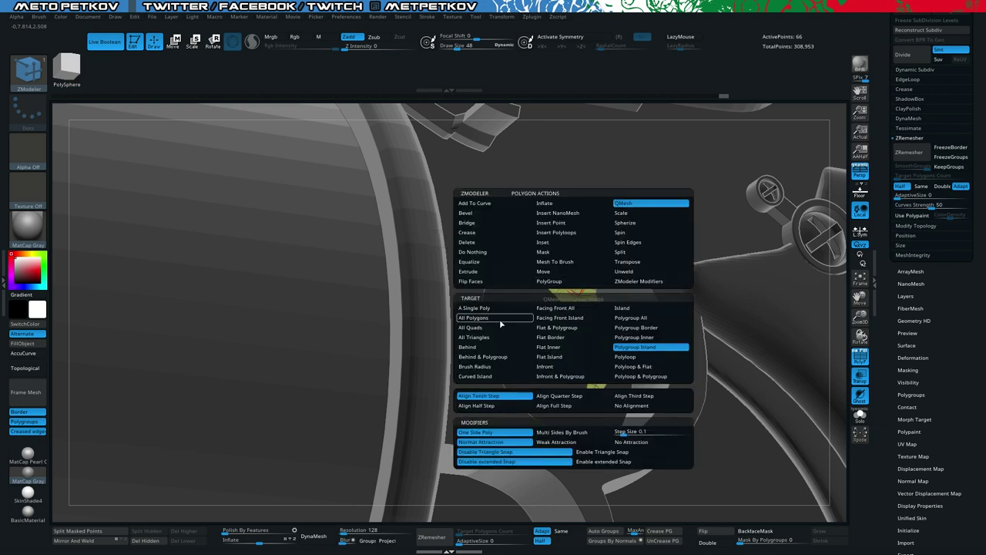
left_click(497, 312)
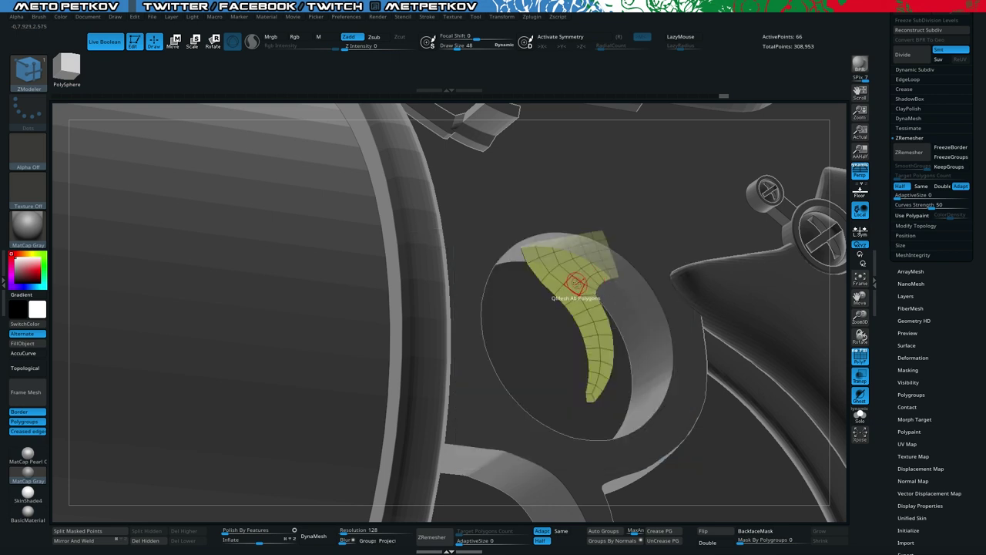
left_click_drag(583, 283, 605, 266)
Step: Mirror and weld the trigger, then isolate it and delete the central seam edge loop around its thickness
left_click(74, 540)
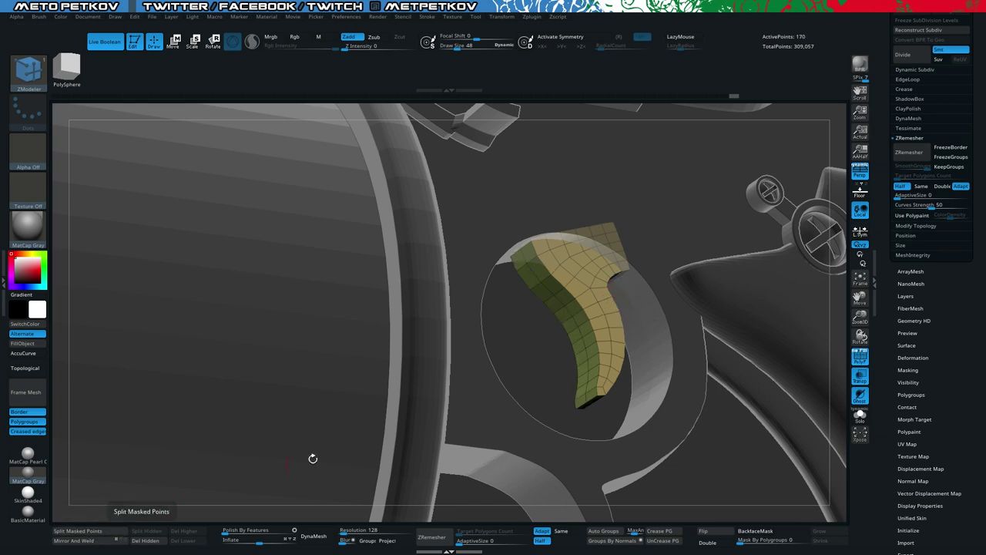
right_click_drag(524, 336, 515, 291)
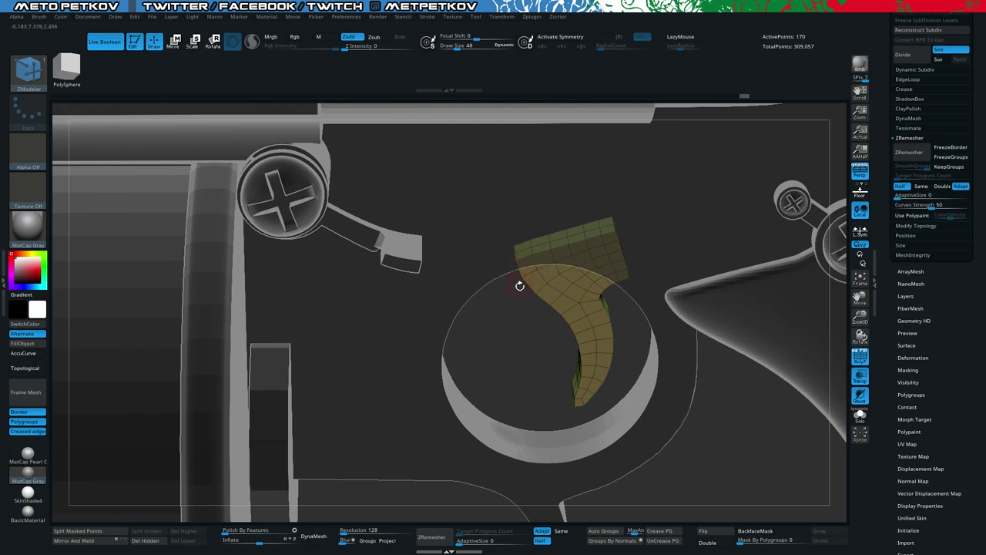
key("alt+s")
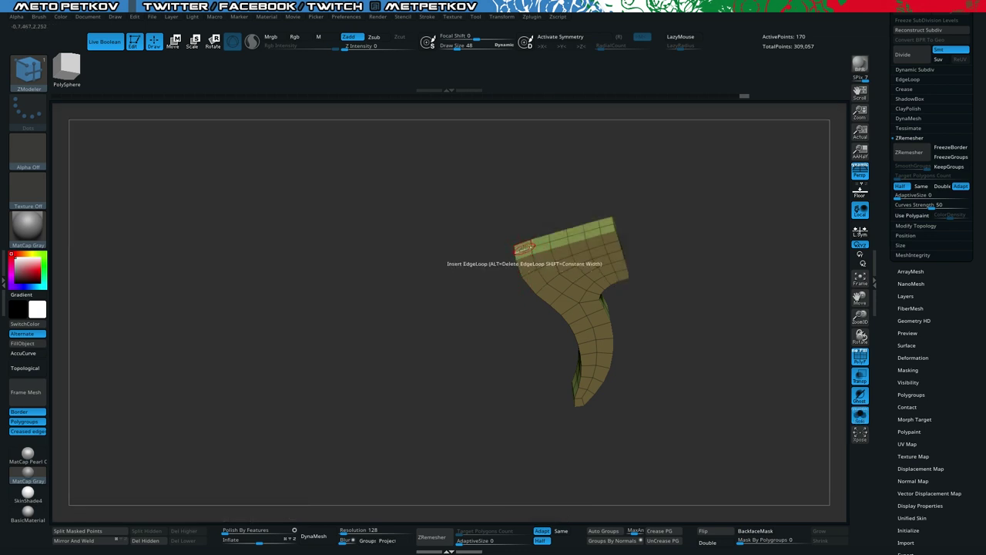
key("space")
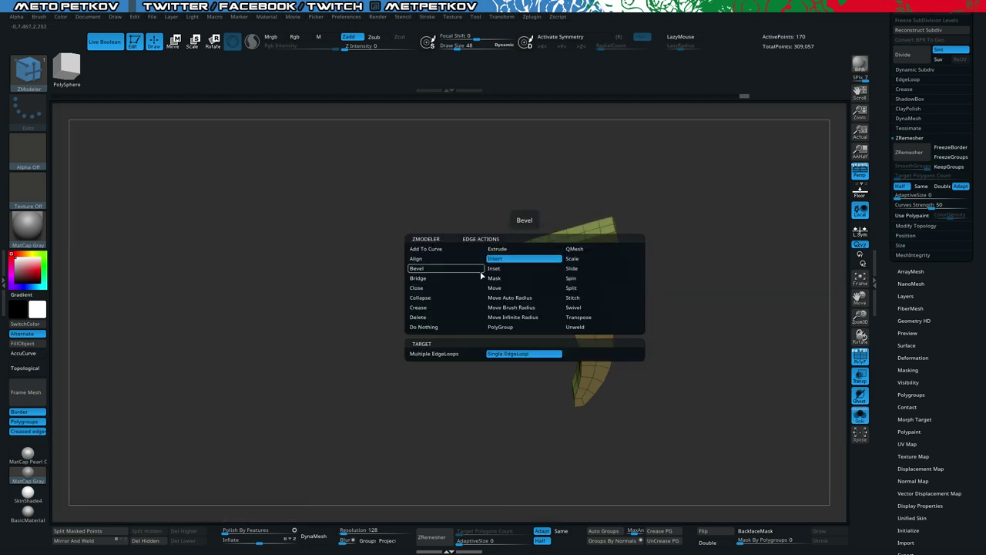
left_click(525, 249, "alt")
left_click_drag(480, 273, 496, 275)
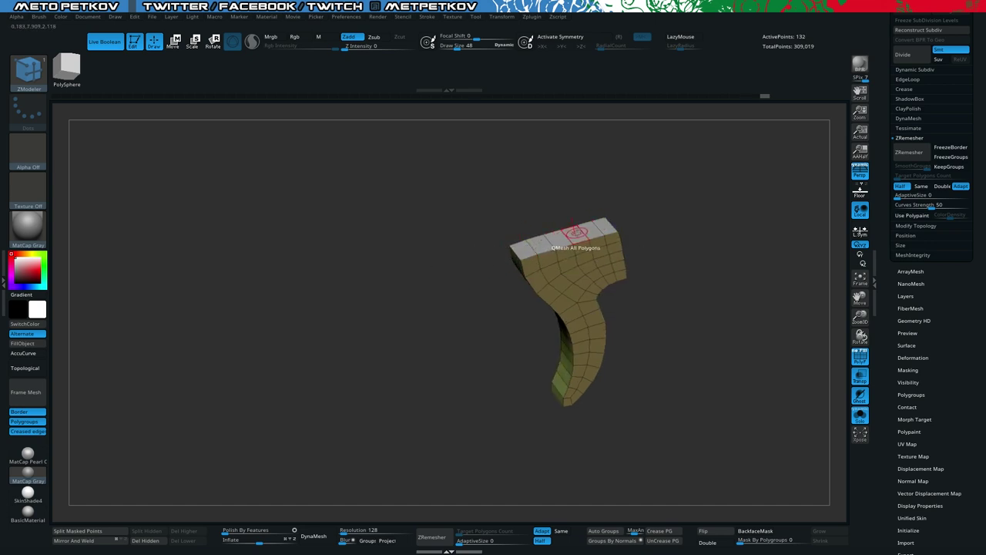
Step: Set the QMesh target to A Single Poly and apply it to the trigger's top faces
key("space")
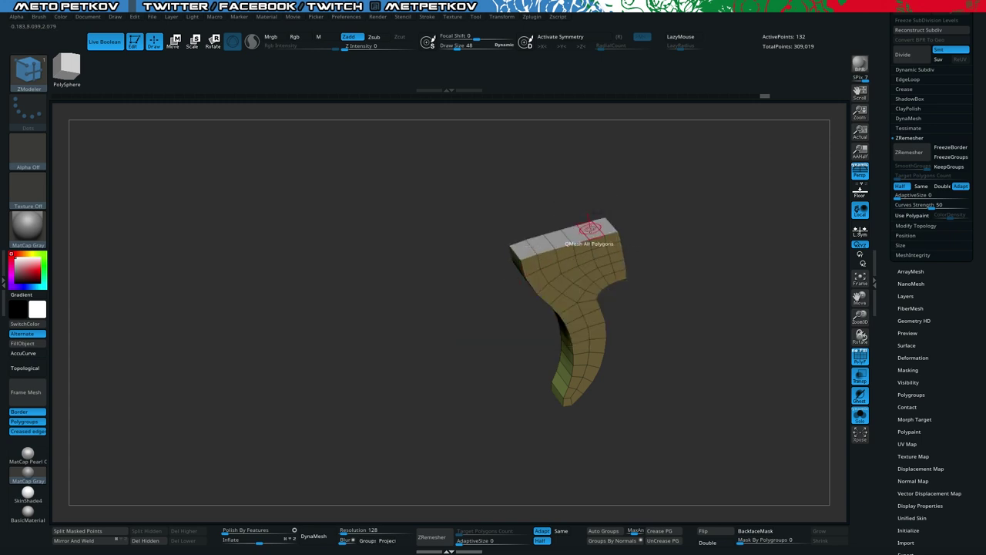
key("space")
left_click(493, 308)
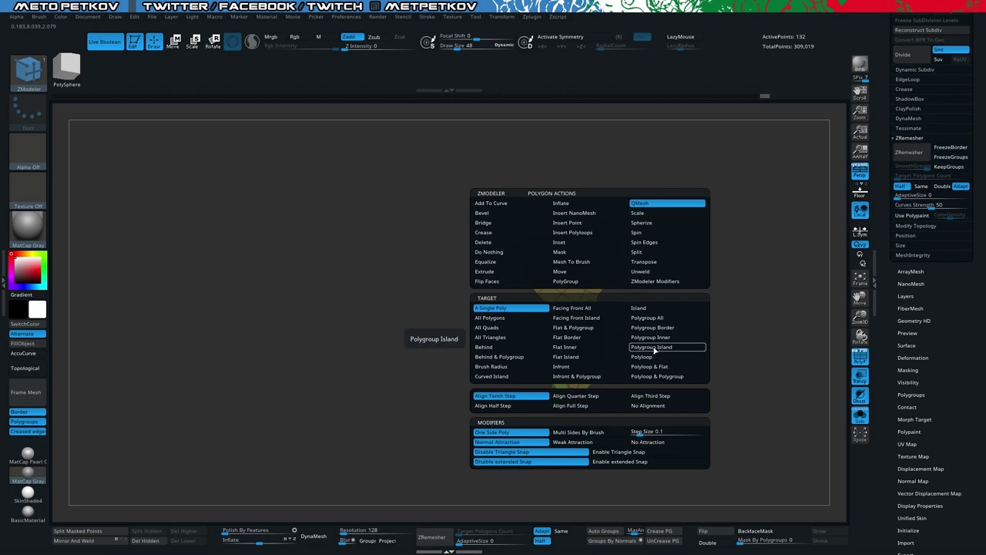
left_click(556, 228)
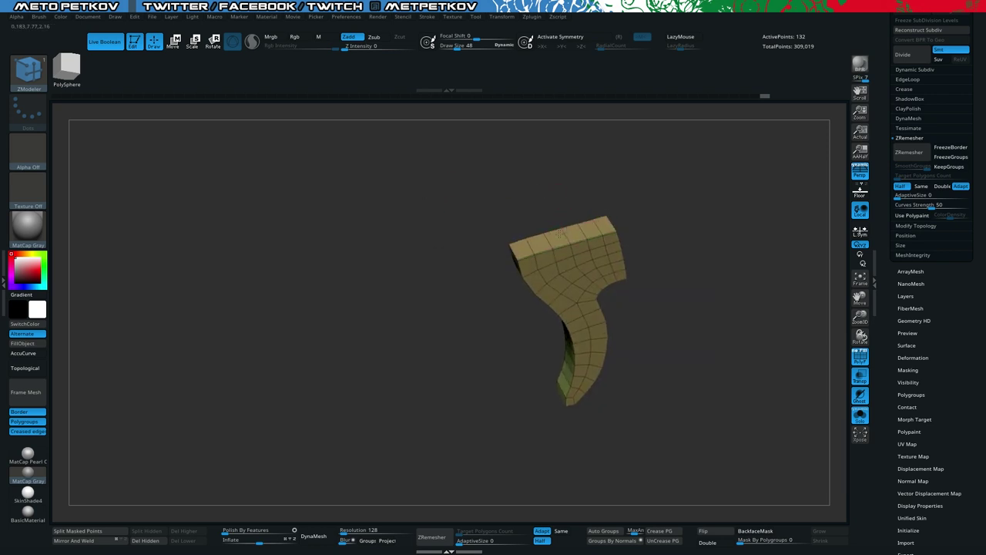
left_click_drag(558, 229, 554, 216)
Step: Turn perspective off and scale the trigger thinner along its X axis inside the guard, finishing in Draw mode
key("s")
left_click_drag(409, 339, 552, 323)
key("w")
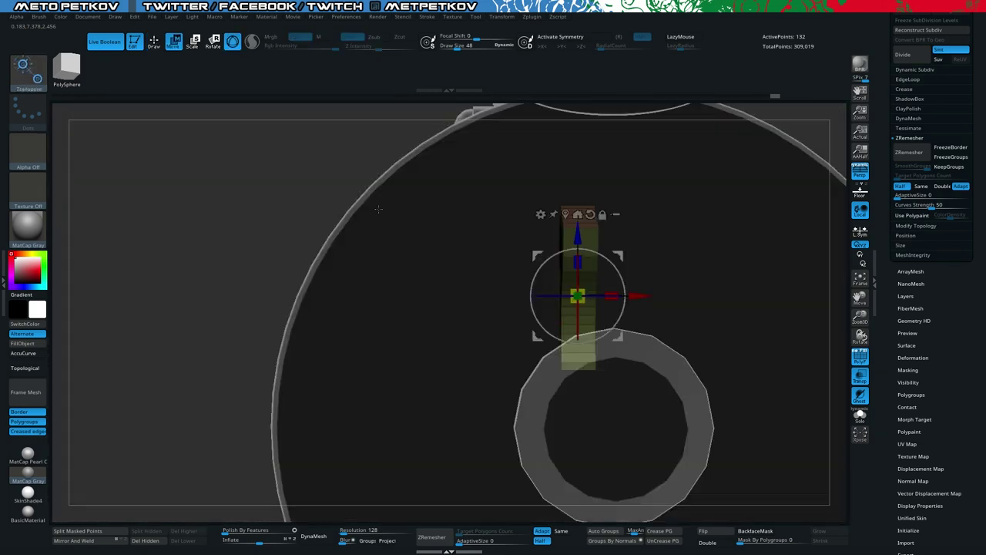
key("p")
left_click_drag(217, 185, 142, 164, "alt")
key("ctrl+shift+s")
left_click_drag(400, 260, 396, 266)
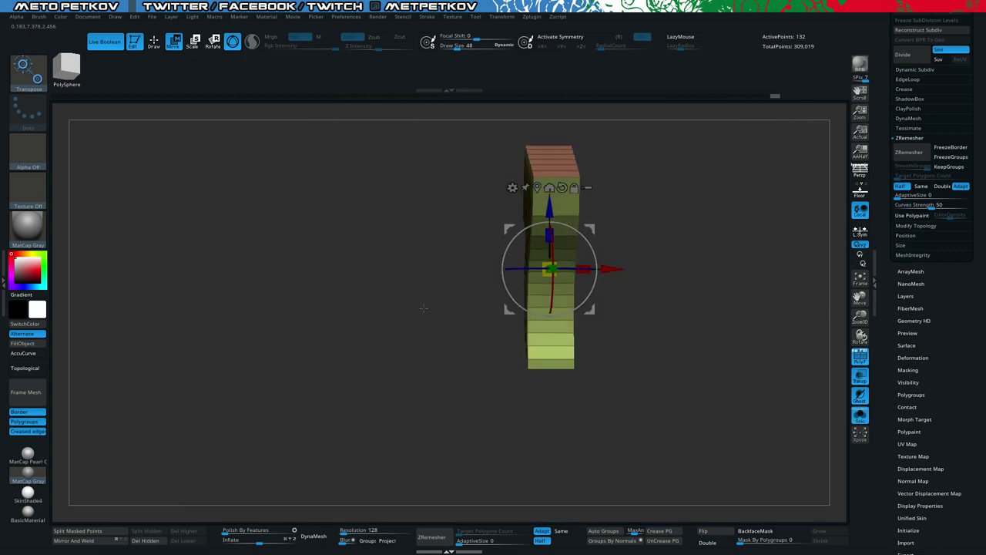
left_click_drag(584, 266, 563, 265)
left_click_drag(683, 381, 636, 377)
key("ctrl+shift+s")
left_click_drag(470, 333, 435, 257)
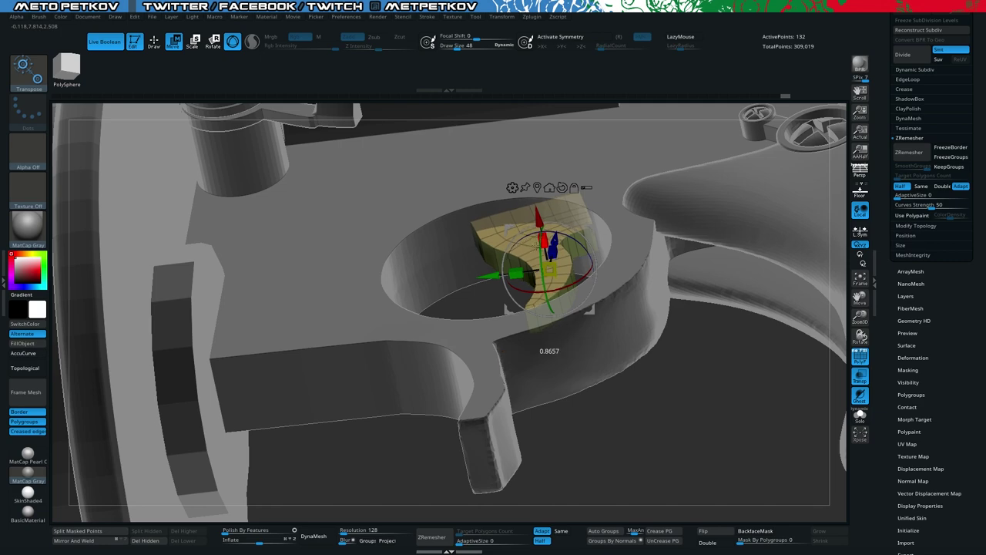
left_click_drag(460, 285, 466, 351, "shift")
key("q")
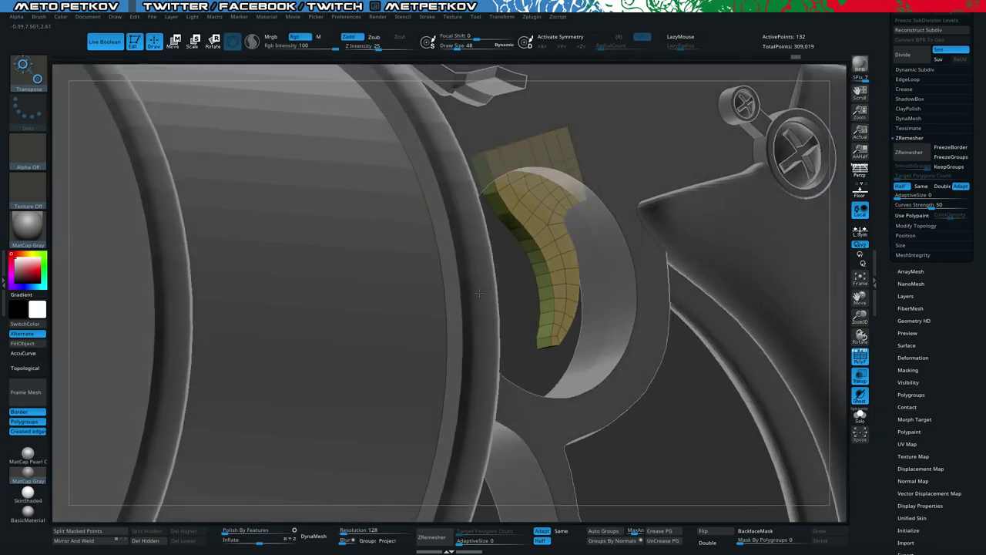
Step: Use ZModeler's Insert Multiple EdgeLoops with Specified Resolution to add one edge loop around the middle of the trigger's thickness
right_click_drag(479, 292, 474, 281)
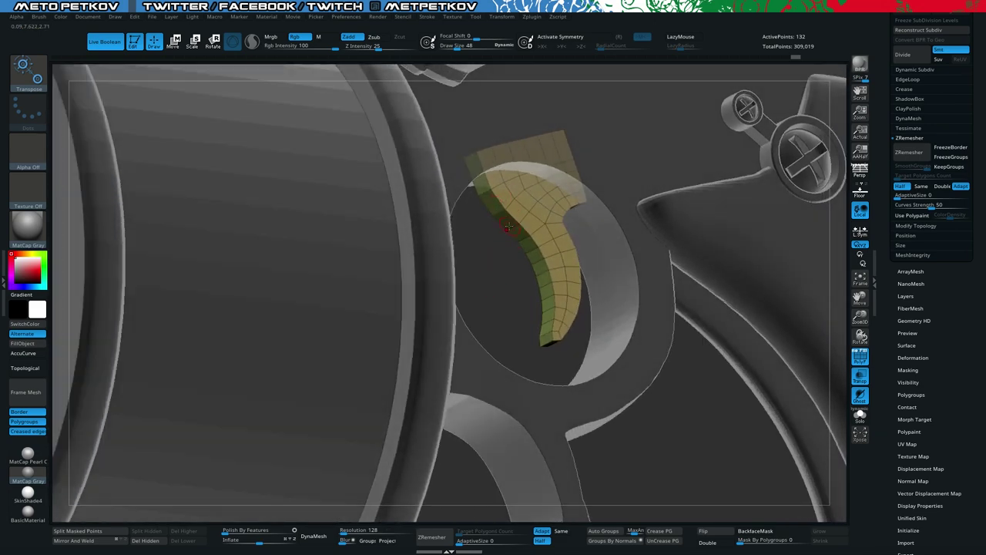
key("b")
key("z")
key("m")
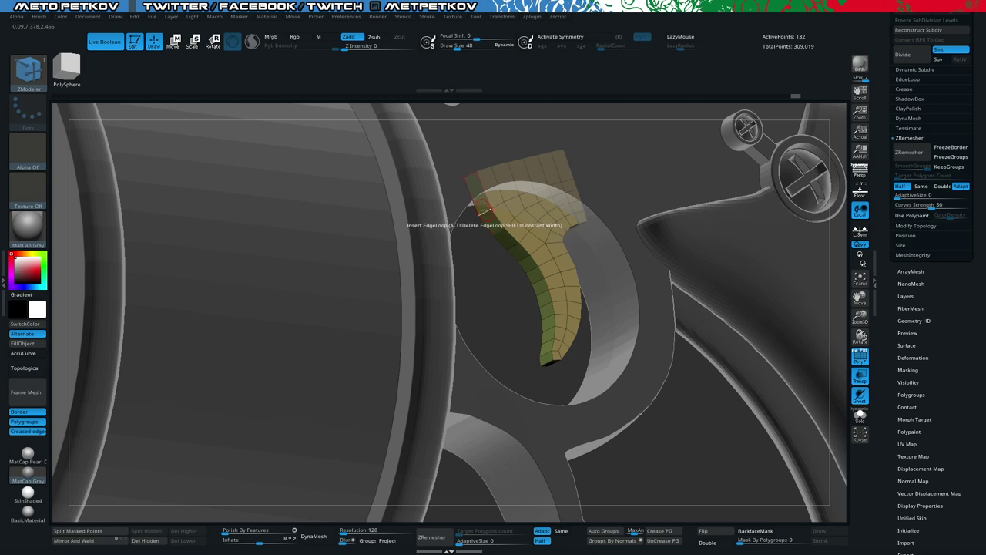
key("space")
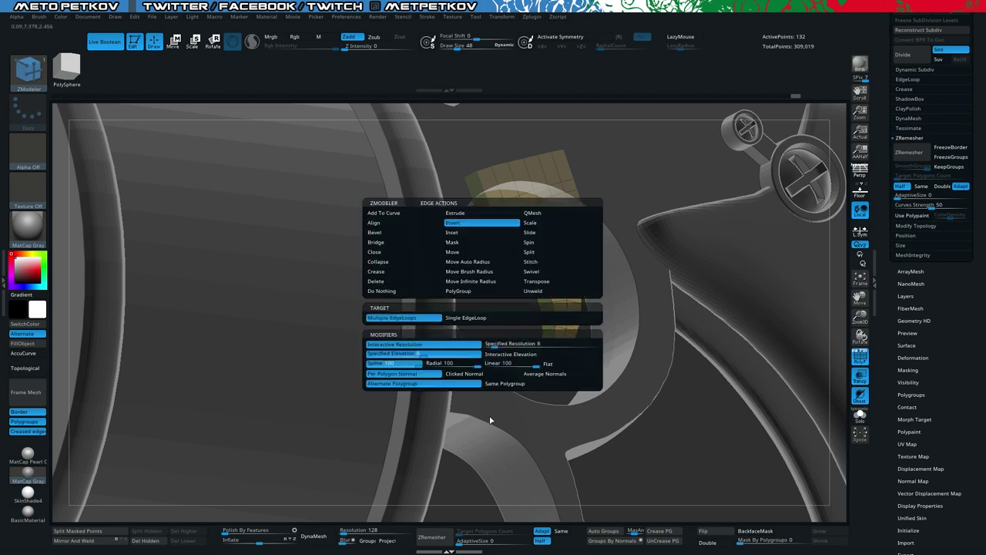
left_click(508, 344)
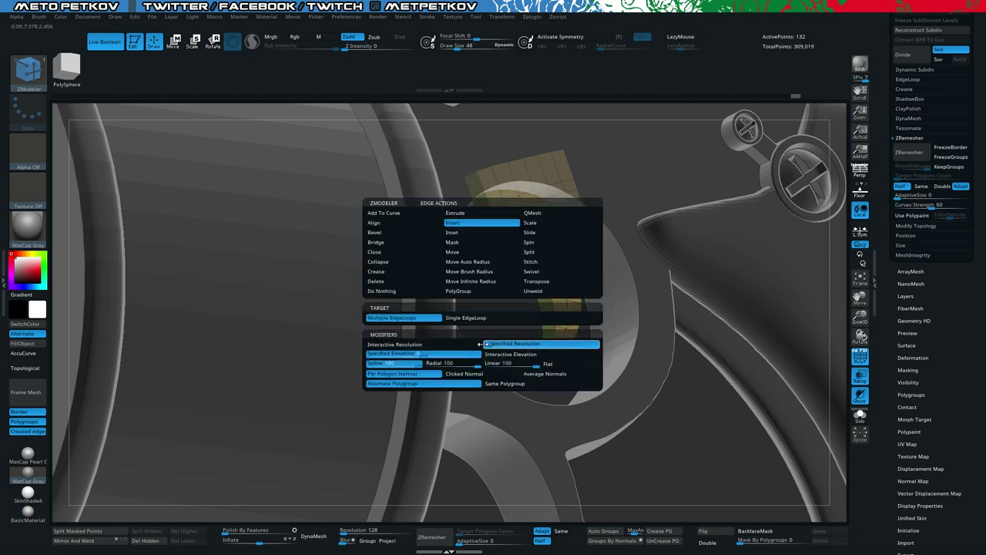
left_click(497, 356)
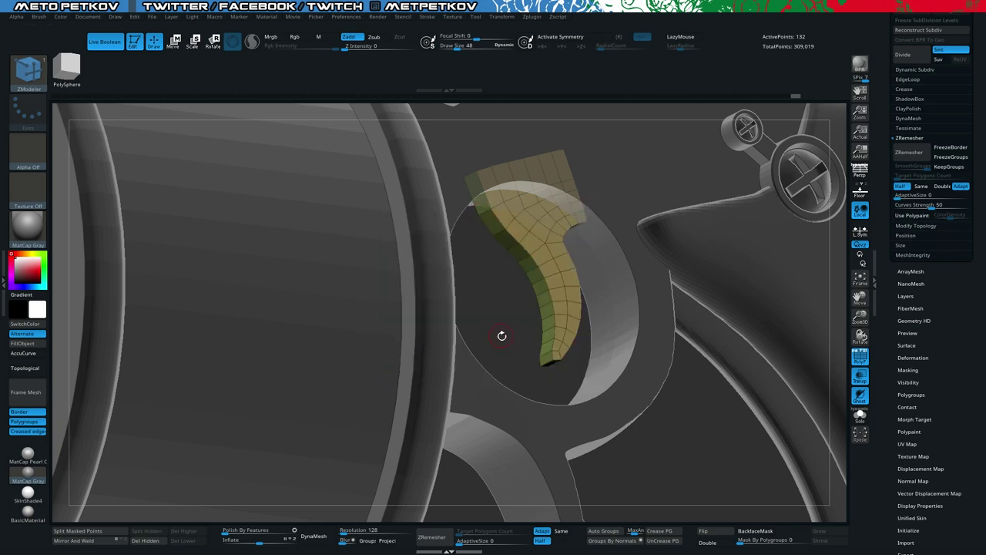
left_click_drag(505, 307, 505, 270)
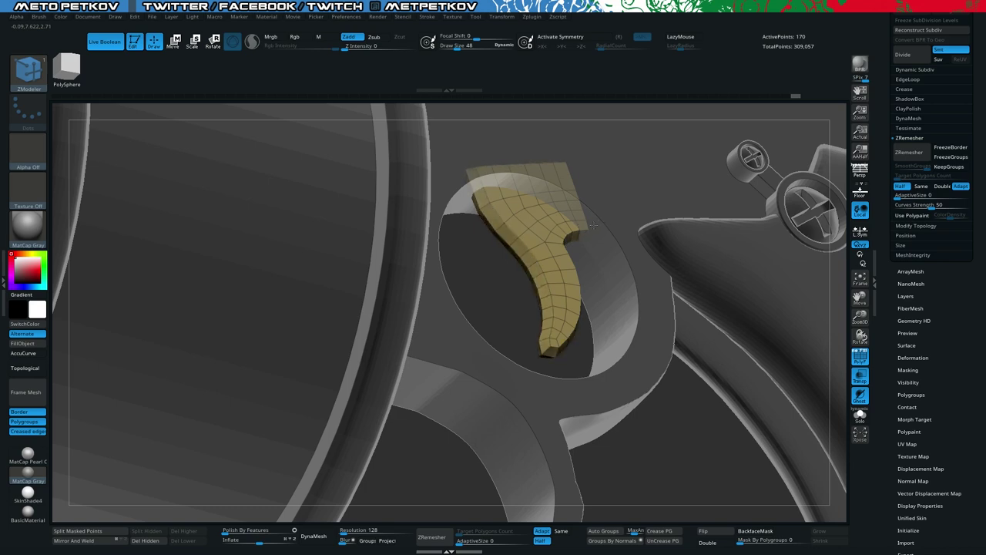
Step: Isolate the trigger, group its polygons by normals and crease the polygroup borders
left_click_drag(498, 278, 532, 305)
key("alt+s")
right_click_drag(533, 304, 472, 333)
left_click(610, 541)
right_click_drag(504, 390, 636, 517)
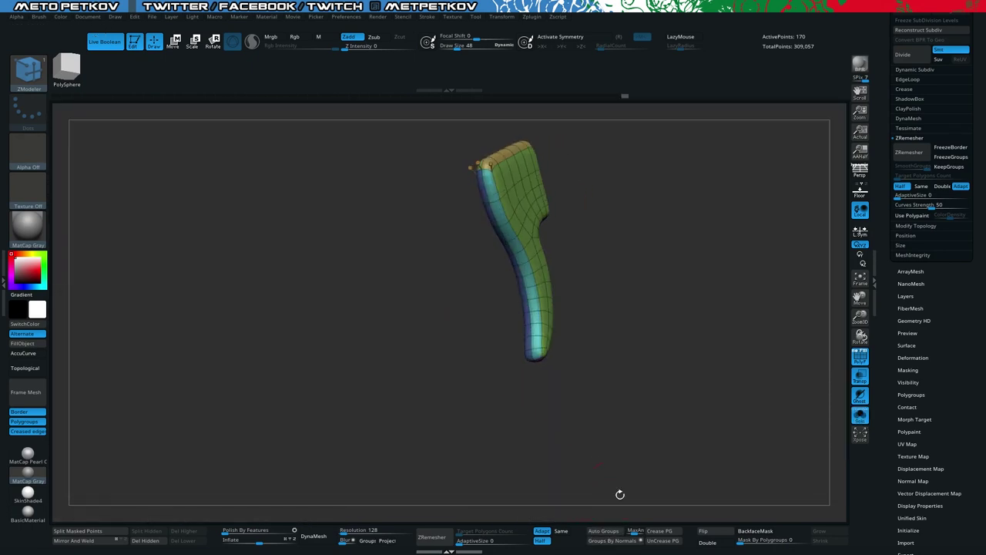
left_click(660, 533)
left_click_drag(433, 342, 404, 344)
key("shift+f")
right_click_drag(411, 340, 411, 336, "shift")
Step: Mark the strip of side polygons along the front of the trigger blade and push it inward
key("alt+s")
right_click_drag(464, 305, 508, 154, "alt")
key("shift+f")
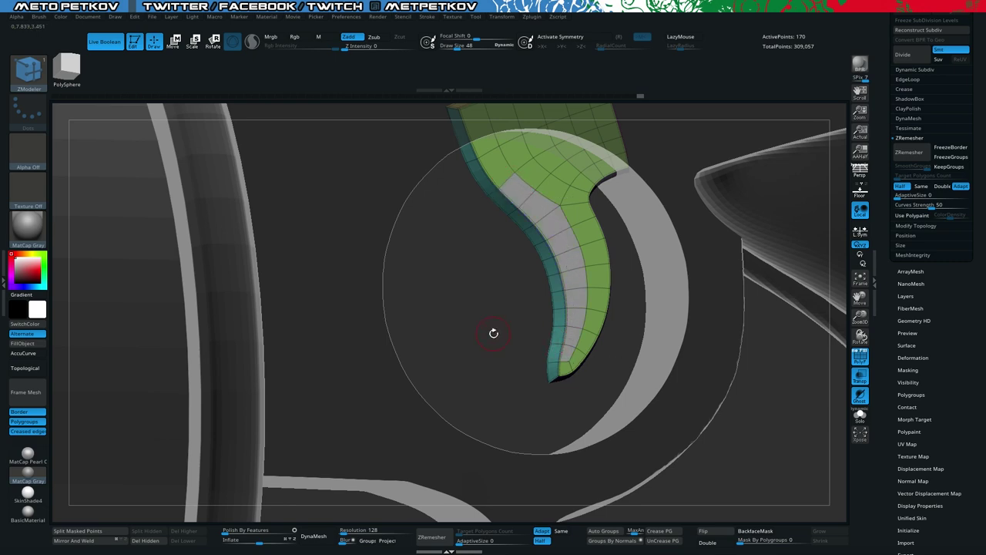
right_click_drag(494, 331, 509, 358)
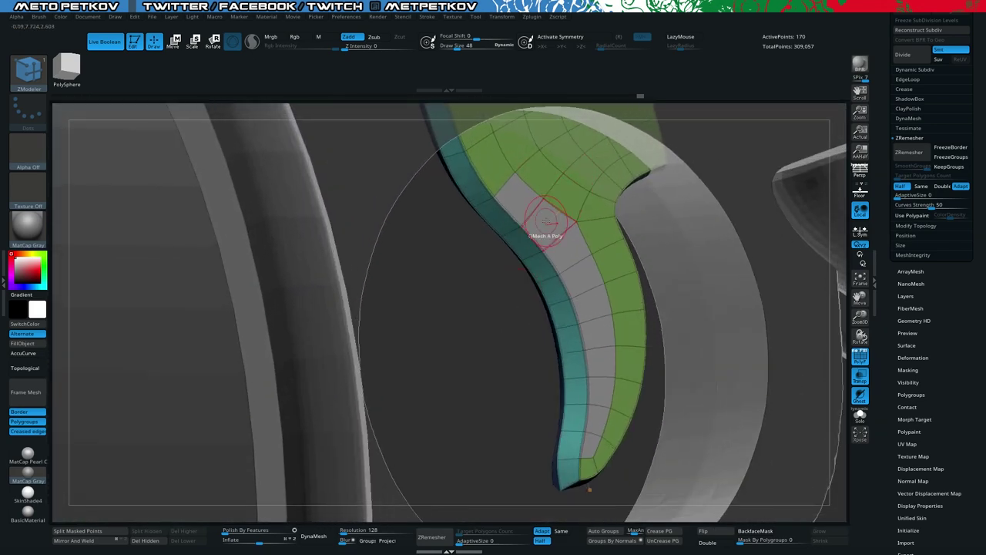
key("space")
left_click_drag(548, 227, 517, 232)
Step: Isolate the trigger and mirror and weld it to repeat the recessed strip on the opposite side
mouse_move(462, 307)
right_mouse_down()
mouse_move(514, 312)
mouse_move(451, 317)
right_mouse_up()
key("alt+s")
left_click_drag(451, 317, 475, 317)
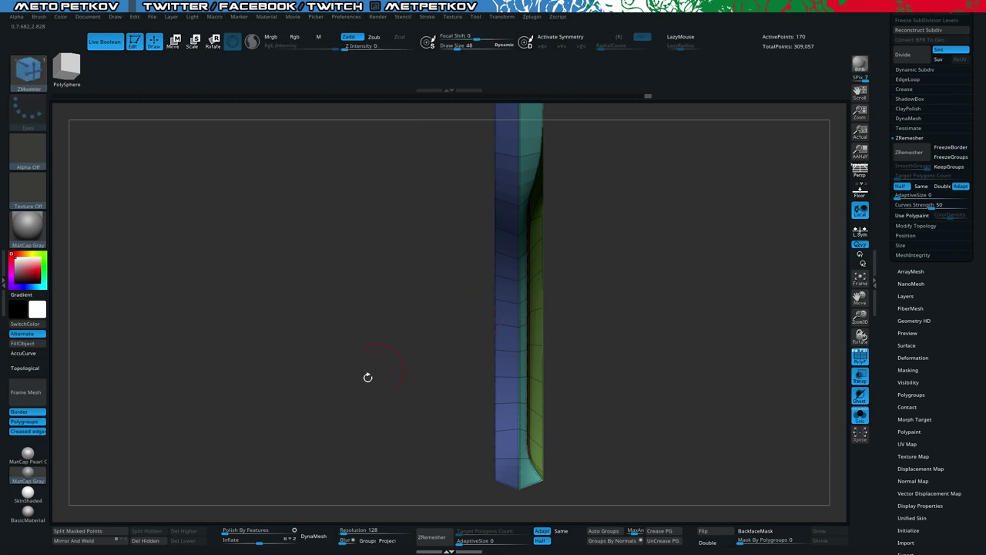
left_click(90, 541)
right_click_drag(355, 364, 465, 280, "ctrl")
right_click_drag(534, 232, 598, 359)
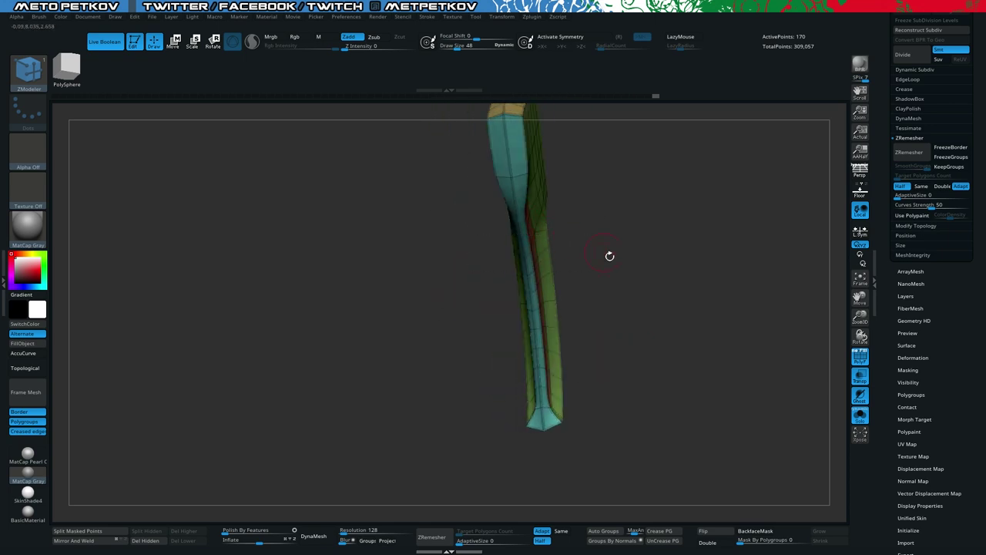
Step: Retarget the polygon action to the whole strip polygroup and adjust the depth of the recessed strips
right_click_drag(619, 265, 522, 216)
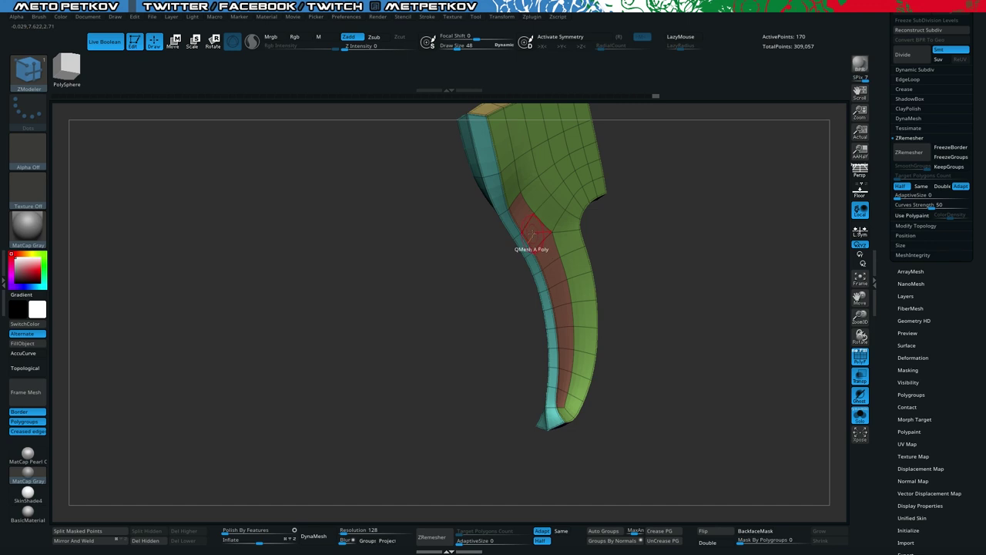
key("space")
left_click(586, 318)
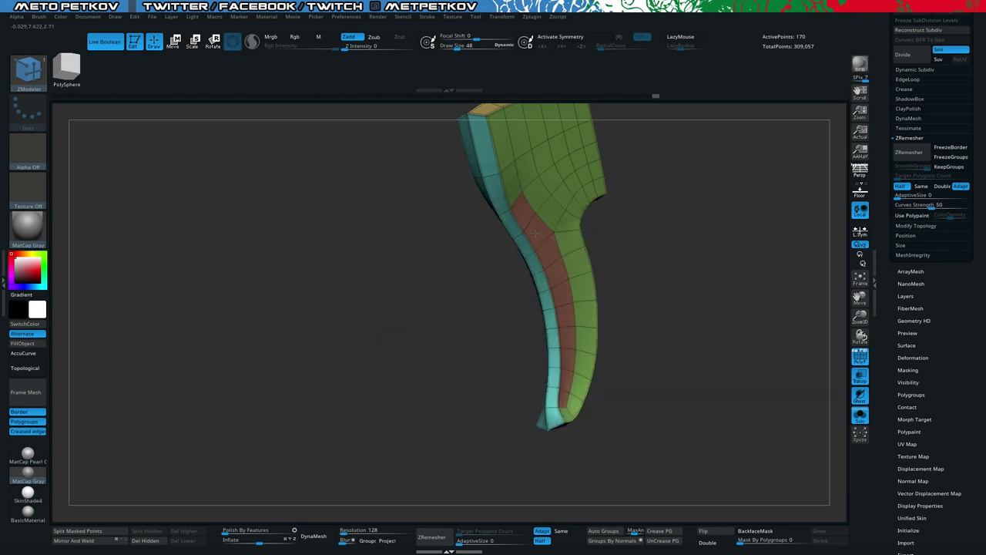
key("shift")
left_click_drag(481, 279, 493, 284, "shift")
mouse_move(596, 317)
left_mouse_down()
mouse_move(553, 313)
mouse_move(560, 321)
left_mouse_up()
Step: Move the gizmo pivot behind the trigger, then place the trigger slightly lower and tilted slightly clockwise in the guard
mouse_move(564, 328)
right_mouse_down()
mouse_move(601, 353)
mouse_move(357, 301)
right_mouse_up()
key("alt+s")
right_click_drag(482, 348, 440, 315, "ctrl")
key("alt+s")
key("alt+s")
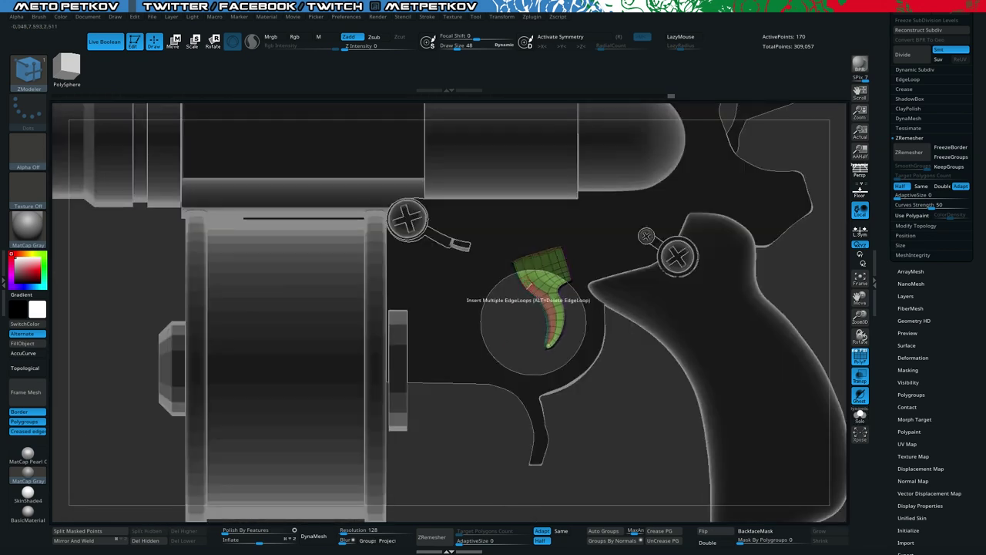
key("w")
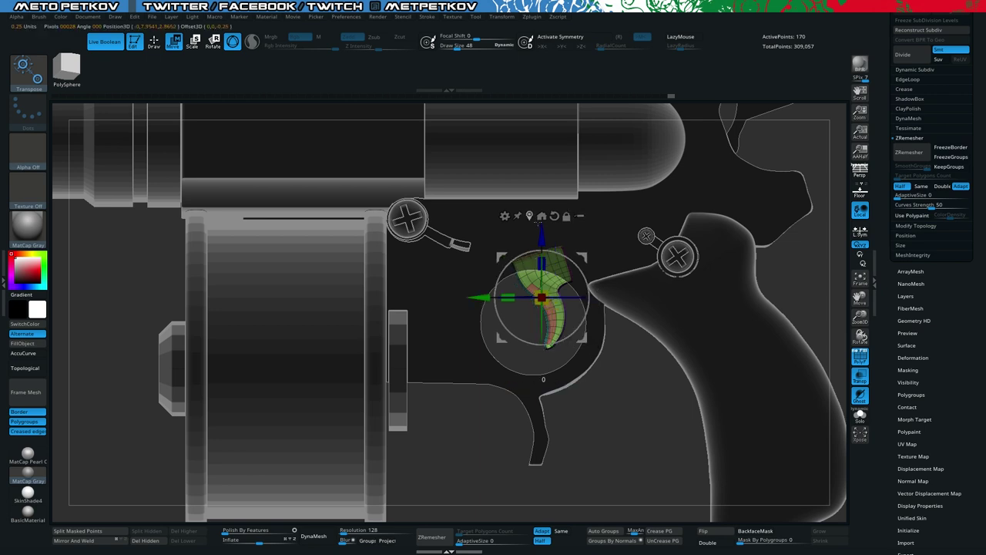
mouse_move(519, 255)
left_mouse_down()
mouse_move(621, 330)
mouse_move(636, 331)
mouse_move(668, 307)
left_mouse_up()
key("ctrl+z")
key("alt+s")
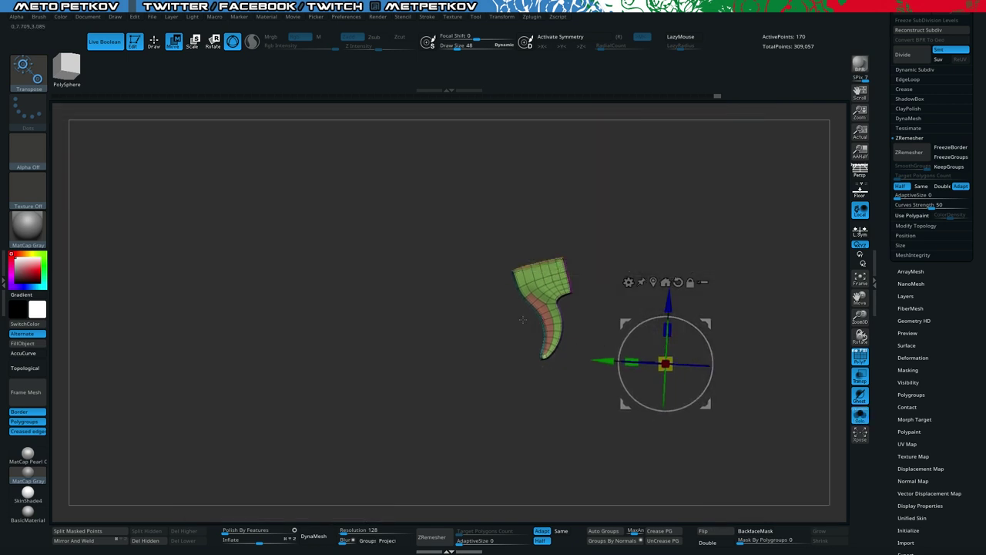
mouse_move(542, 323)
right_mouse_down()
mouse_move(484, 321)
mouse_move(511, 328)
mouse_move(526, 318)
right_mouse_up()
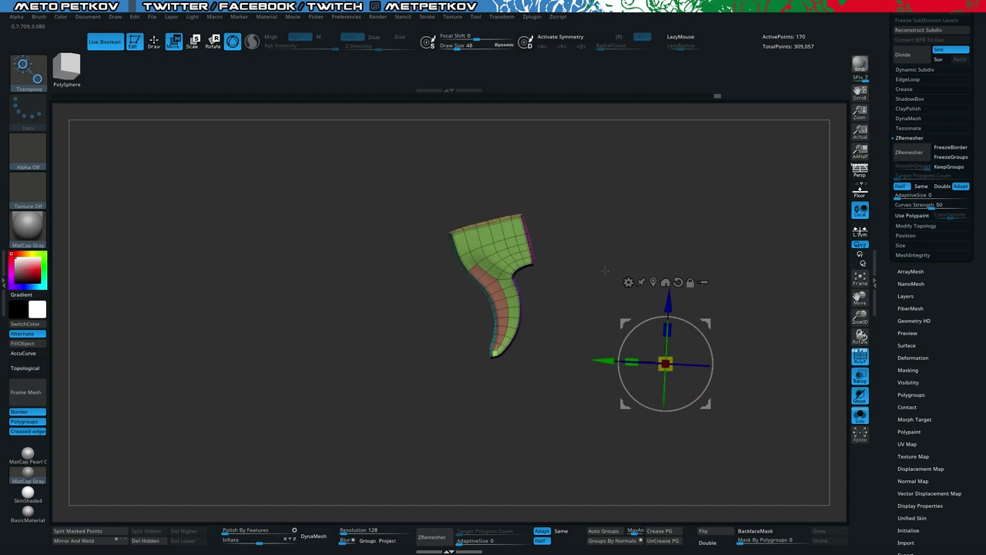
key("alt+s")
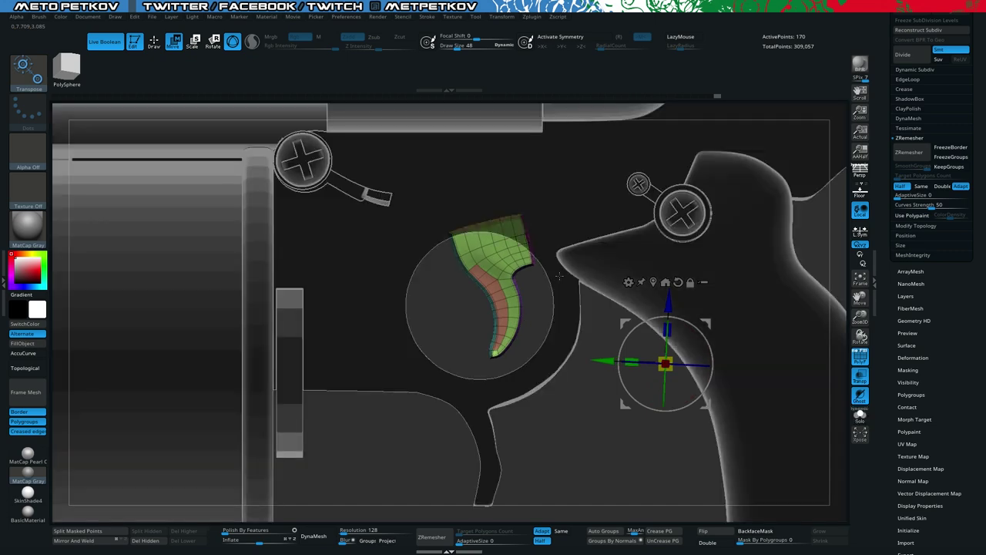
Step: Rotate the trigger slightly clockwise about the pivot behind it and check its fit in the guard from several angles
left_click_drag(625, 324, 630, 321)
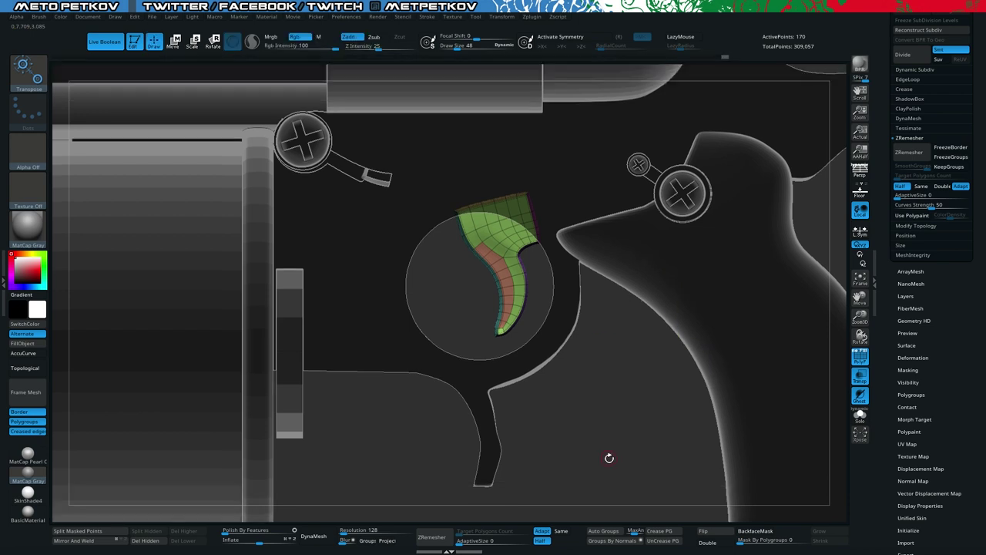
right_click_drag(609, 458, 600, 402, "ctrl")
key("shift+f")
right_click_drag(592, 439, 497, 414, "alt")
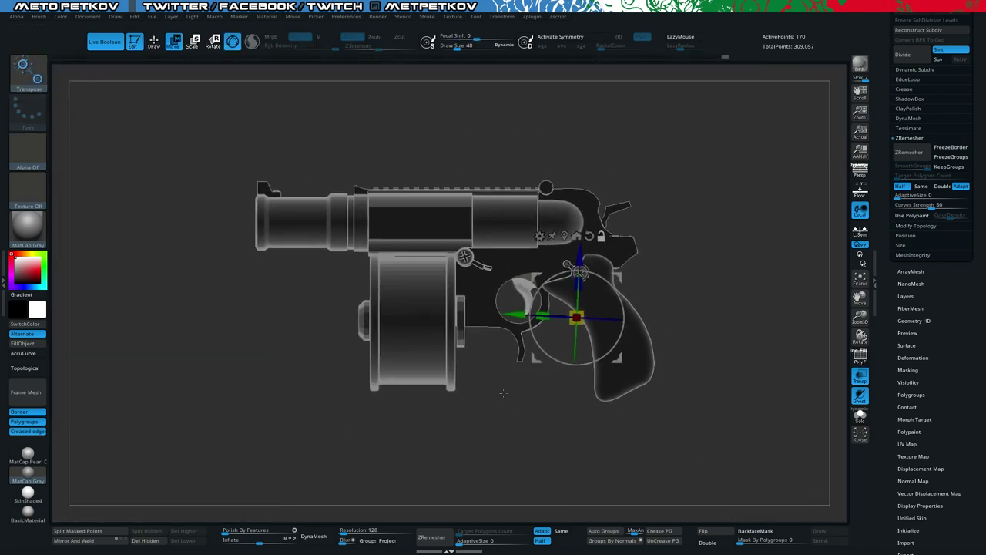
key("q")
scroll(554, 412, "up", 5)
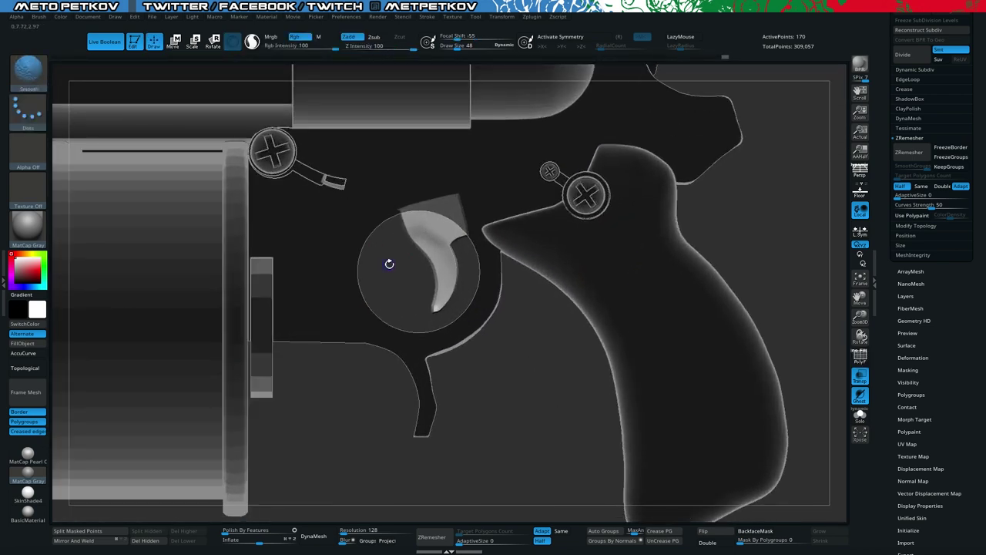
key("shift+f")
left_click_drag(398, 270, 451, 239)
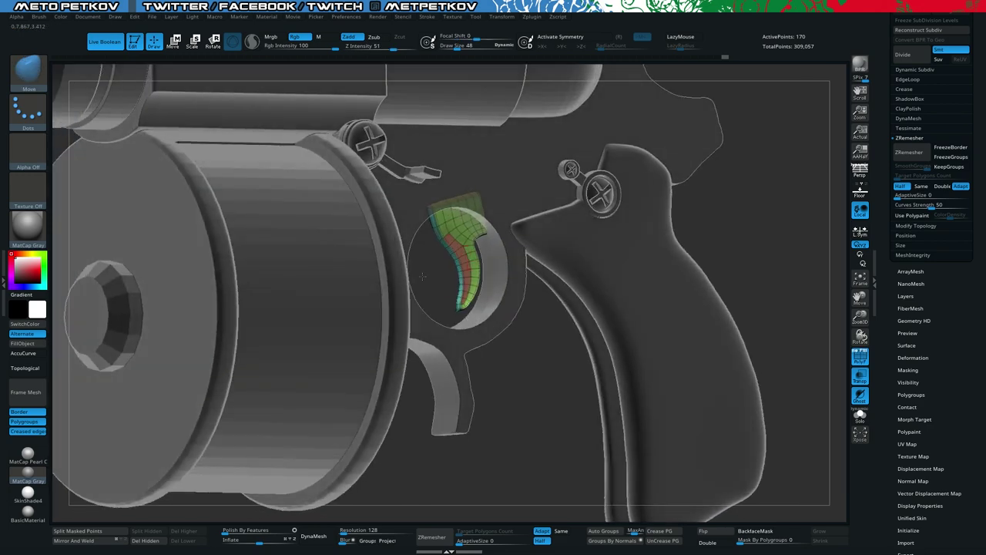
left_click_drag(420, 275, 398, 275)
right_click_drag(398, 275, 355, 255, "alt")
right_click_drag(354, 256, 454, 339, "ctrl")
Step: Isolate the trigger, mask all but the blade's lower tip, narrow the tip's width to about 0.64, and clear the mask
key("shift+f")
key("alt+s")
right_click_drag(454, 339, 432, 356, "alt")
key("shift+f")
left_click_drag(436, 339, 361, 275)
key("f")
left_click_drag(413, 409, 445, 384, "ctrl")
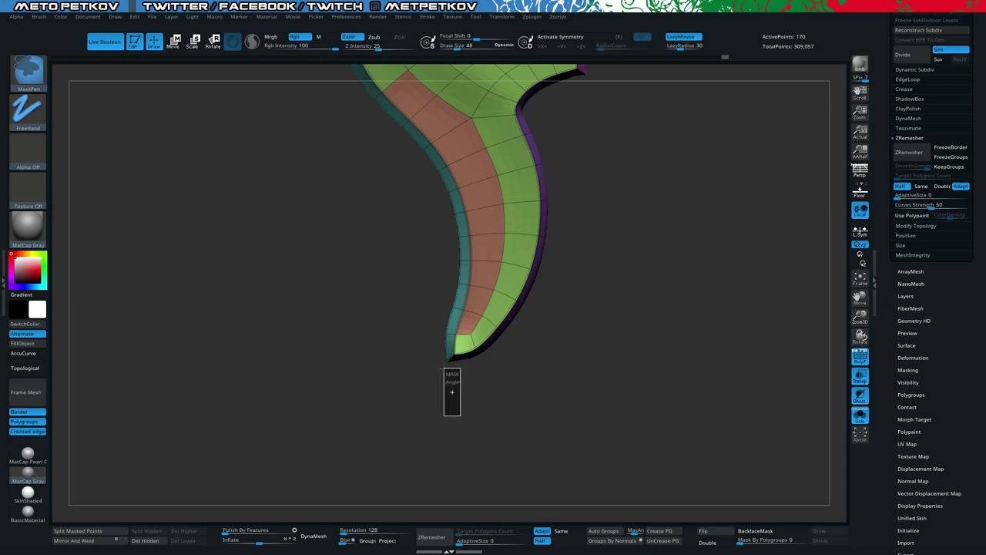
left_click(408, 336, "ctrl")
left_click_drag(450, 347, 439, 291, "ctrl")
key("w")
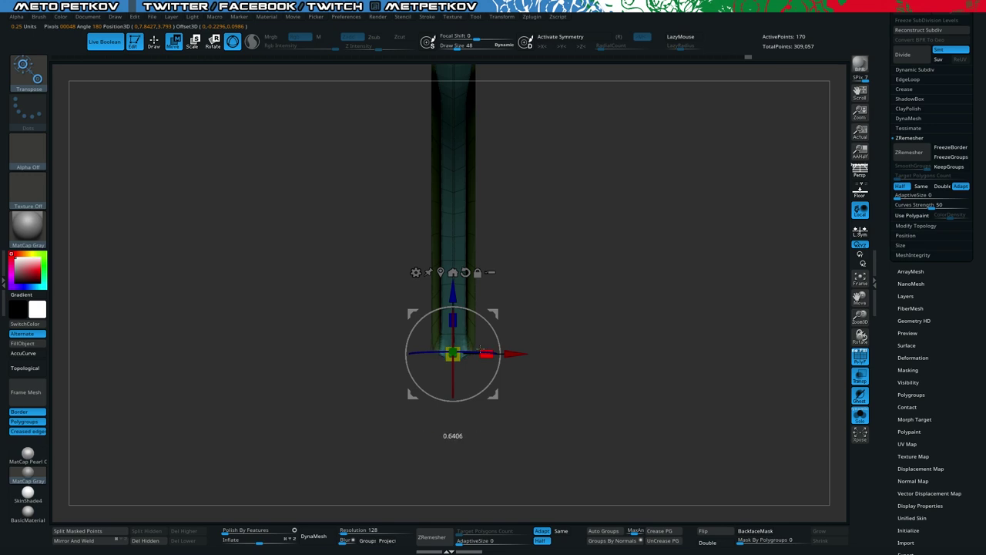
left_click_drag(479, 349, 477, 349)
left_click_drag(568, 398, 505, 393, "shift")
mouse_move(306, 298)
left_mouse_down("ctrl")
mouse_move(330, 286)
mouse_move(311, 306)
mouse_move(308, 275)
mouse_move(345, 343)
left_mouse_up("ctrl")
Step: Insert a low-poly cylinder as a new subtool below the trigger and bring the whole gun back into view
key("q")
left_click_drag(289, 312, 383, 270)
key("w")
left_click_drag(885, 48, 885, 105)
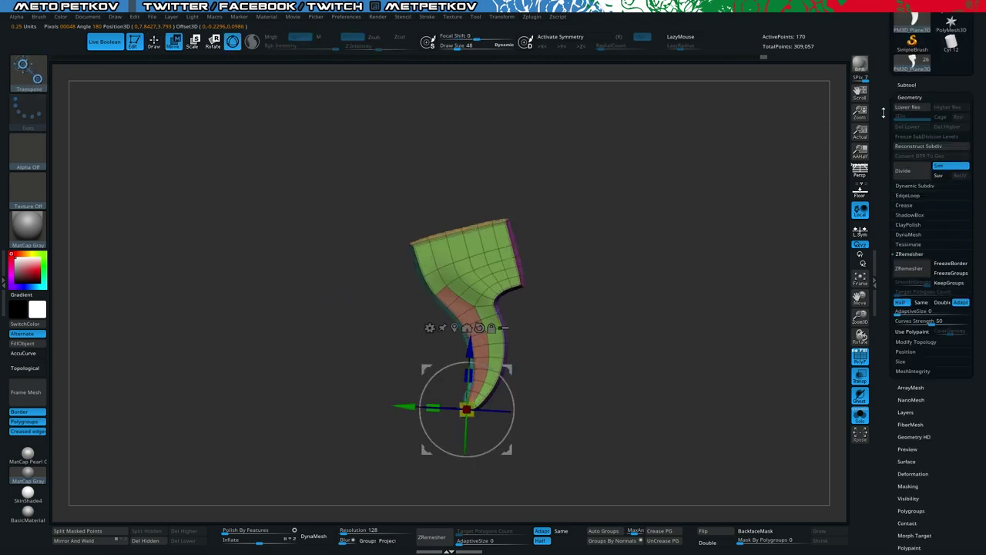
left_click(906, 86)
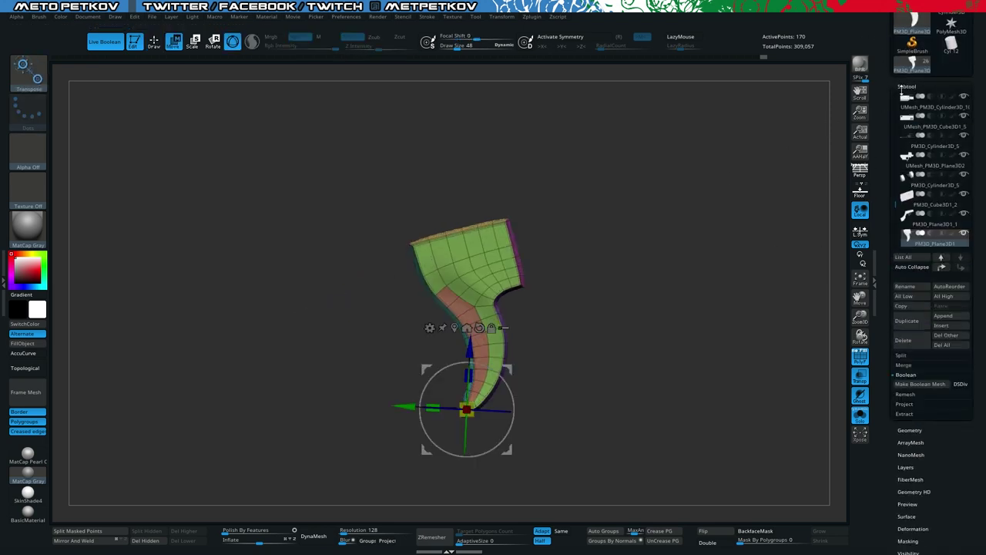
left_click_drag(897, 212, 894, 220)
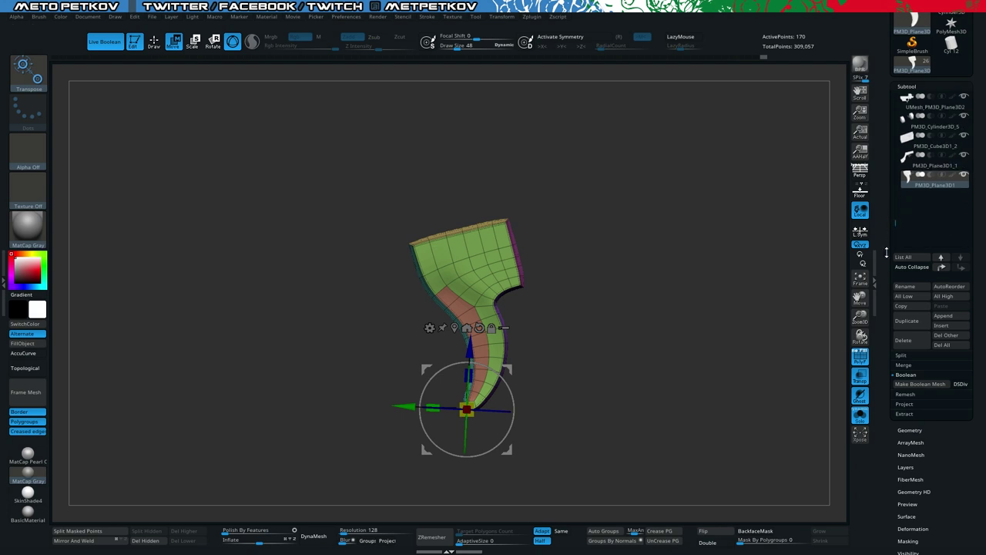
key("q")
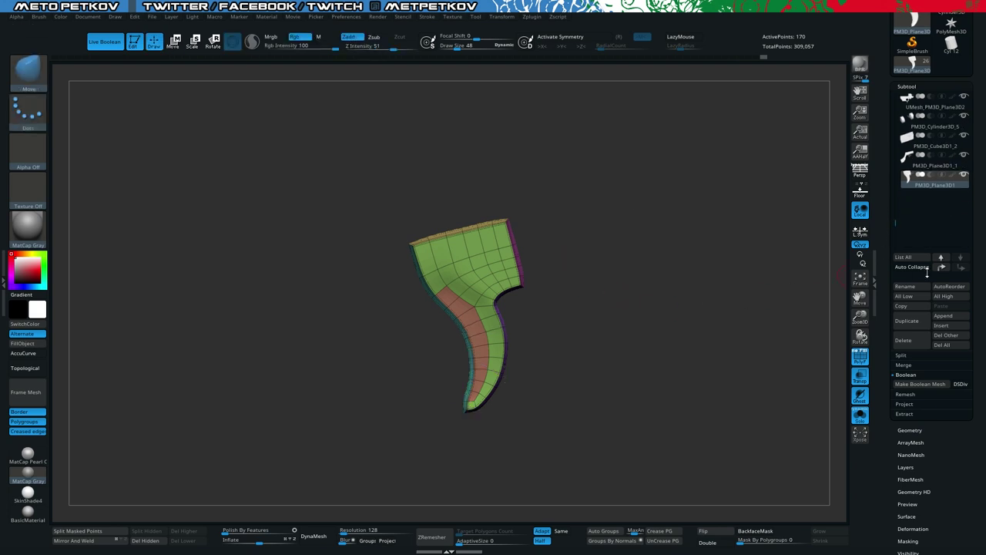
left_click(945, 326)
left_click(744, 349)
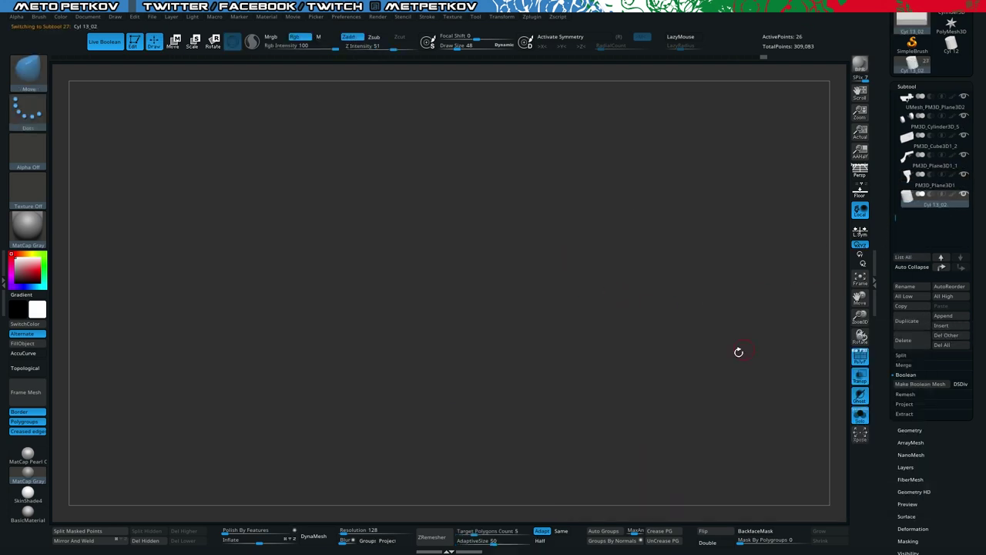
left_click(577, 258)
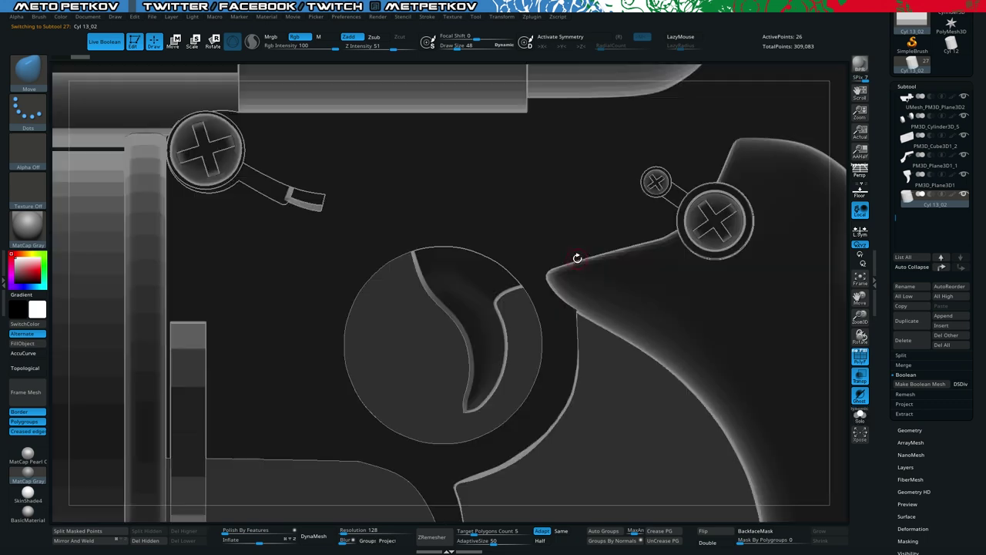
key("f")
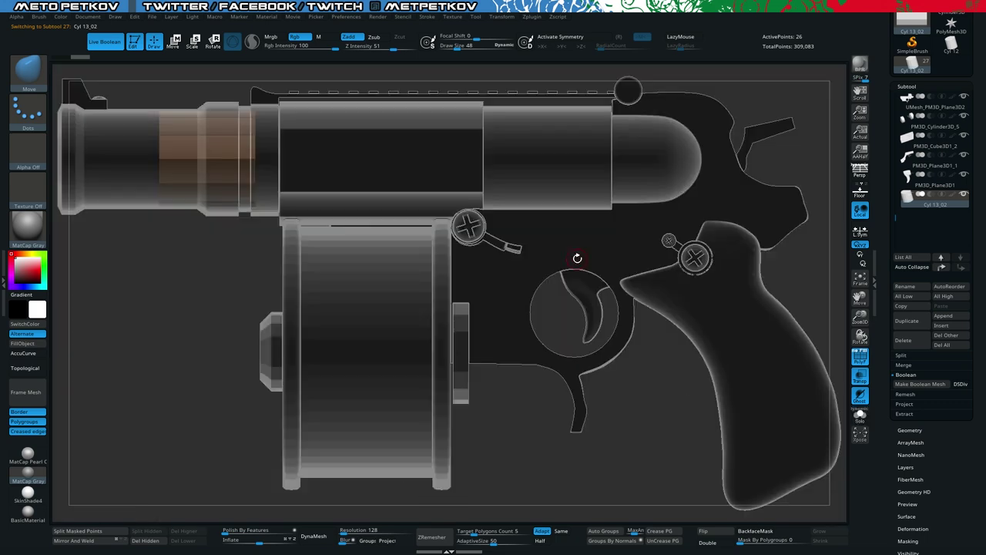
Step: Rotate the cylinder 90 degrees so its round end faces sideways, then shrink it and place it over the trigger blade
key("w")
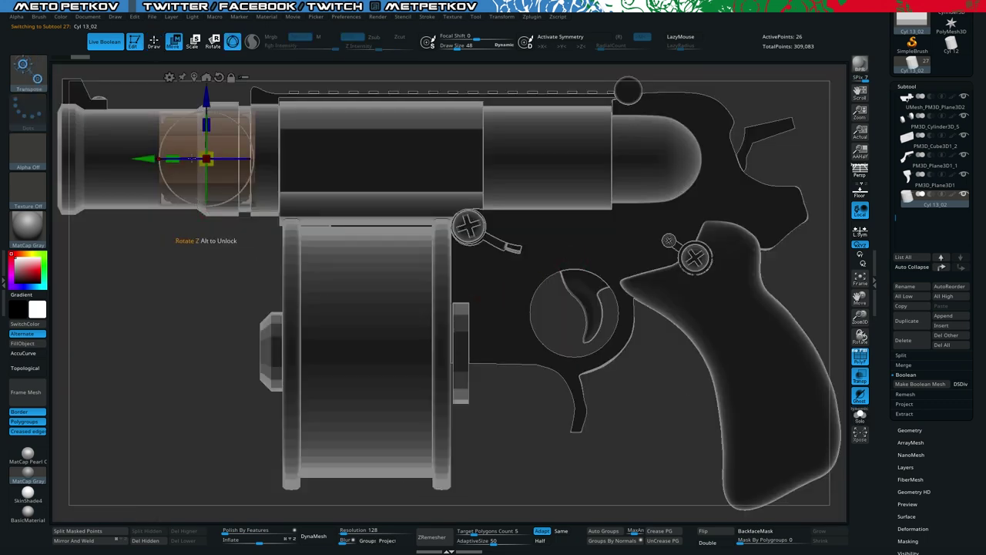
left_click_drag(190, 159, 270, 157)
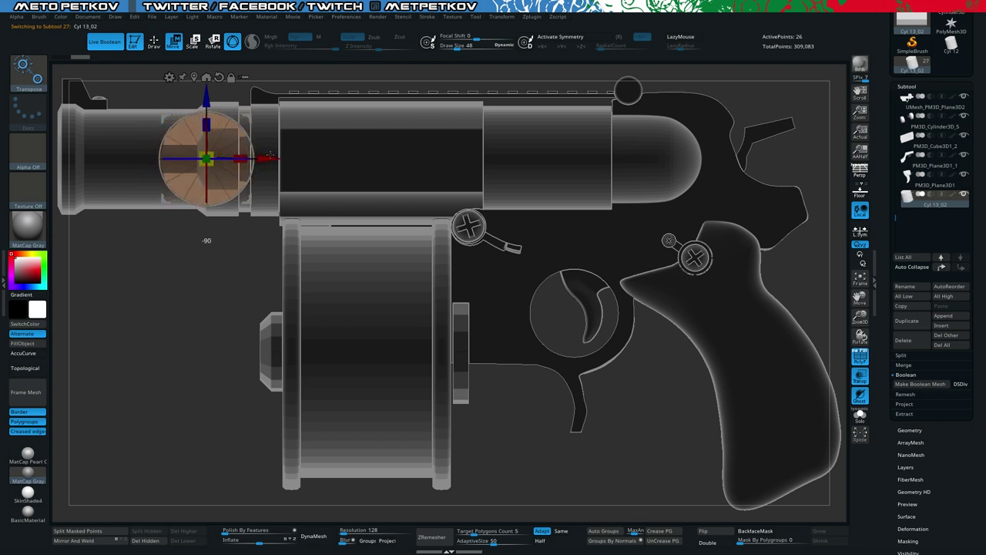
left_click_drag(178, 138, 618, 348)
right_click_drag(619, 369, 619, 461, "ctrl")
right_click_drag(587, 285, 567, 236, "alt")
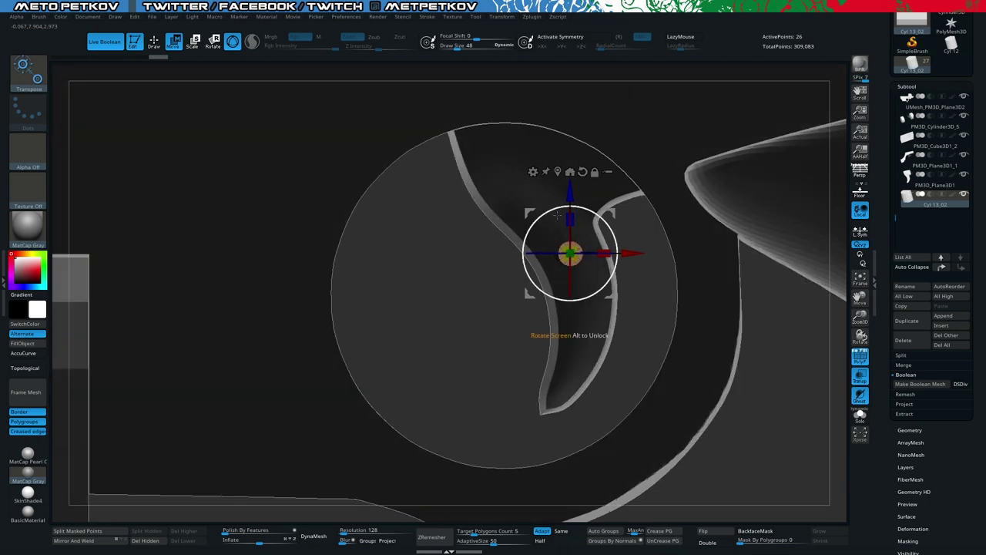
Step: Duplicate the small cylinder along the blade's curve to make a column of four cylinders
mouse_move(570, 253)
left_mouse_down()
mouse_move(551, 224)
mouse_move(578, 266)
mouse_move(585, 307)
left_mouse_up()
left_click_drag(543, 263, 540, 261, "ctrl")
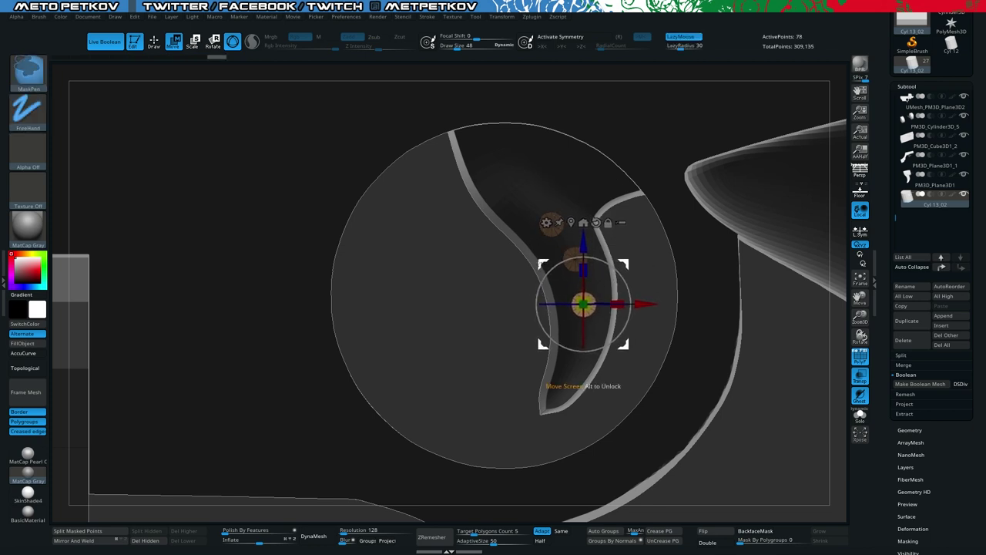
left_click_drag(583, 304, 578, 351, "ctrl")
left_click_drag(533, 309, 534, 309, "ctrl")
Step: Lengthen the four cylinders through the trigger's thickness from their common centre, and subtract them from the trigger with a live boolean
left_click_drag(463, 342, 544, 339, "shift")
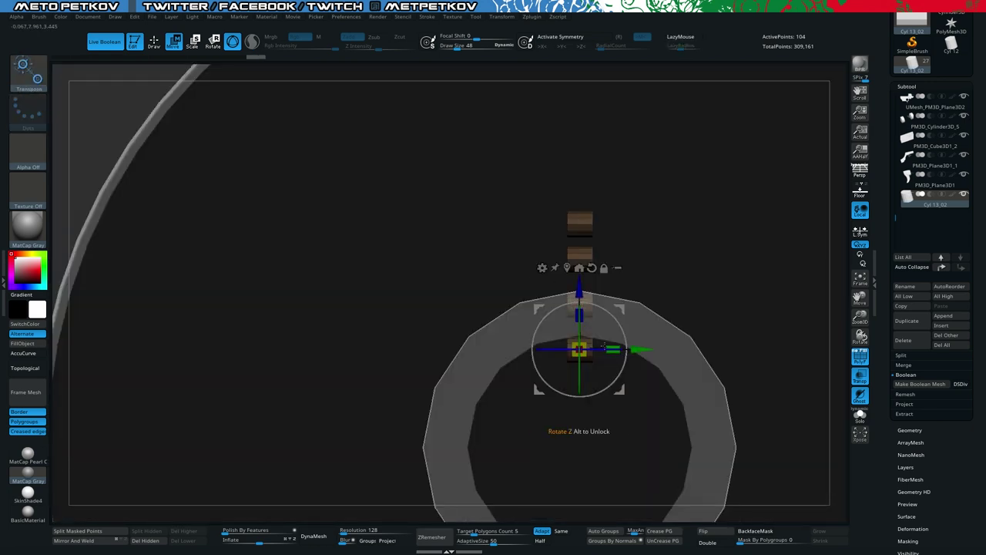
left_click(579, 267)
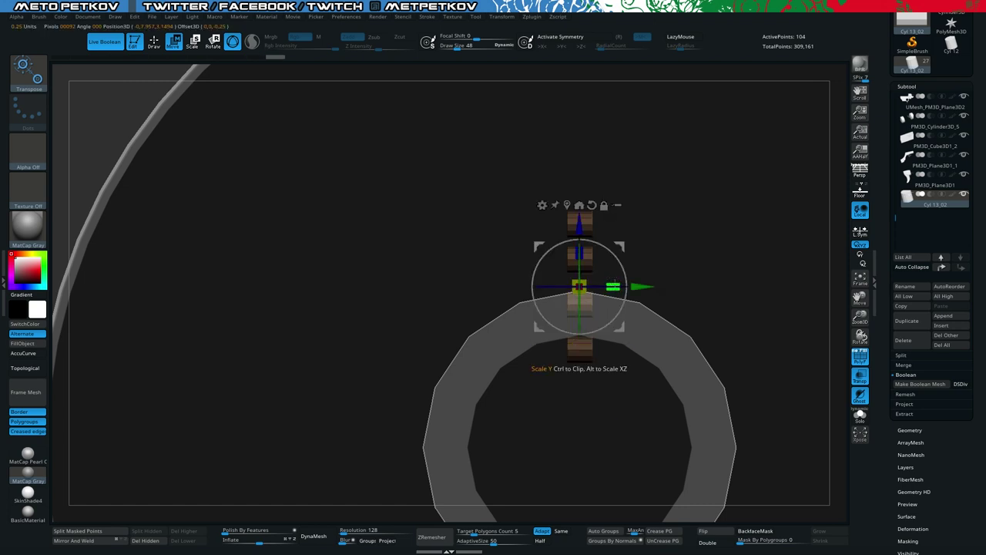
left_click_drag(614, 285, 832, 292)
left_click_drag(409, 228, 302, 219, "shift")
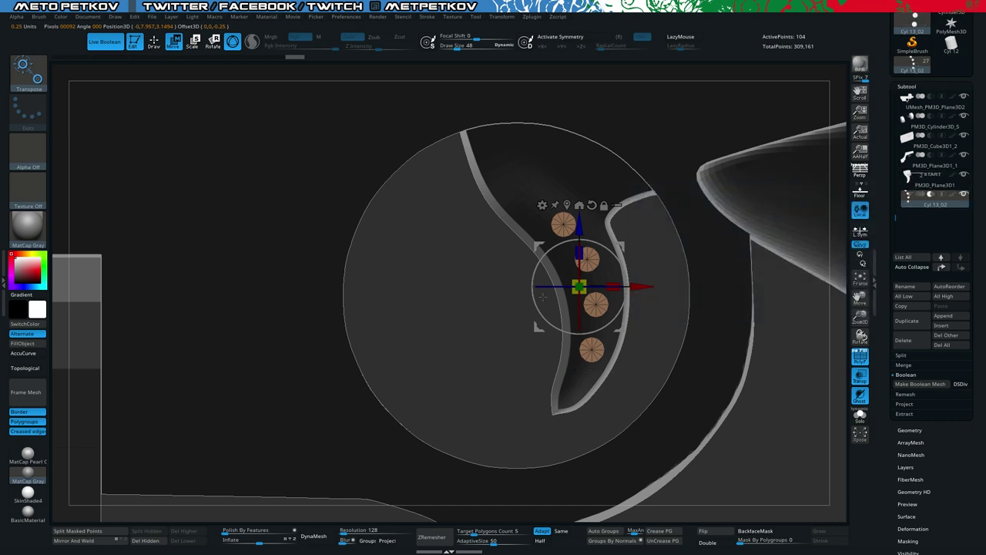
key("shift+t")
key("q")
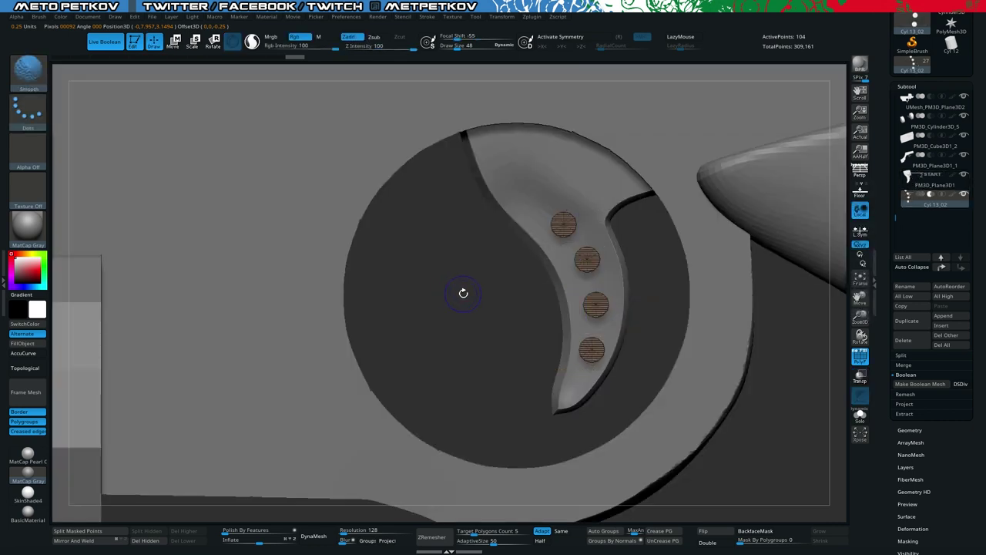
key("shift+f")
Step: Smooth the cylinders with dynamic subdivision, crease their edges by polygroup, and check them in isolation and as holes
key("w")
key("f")
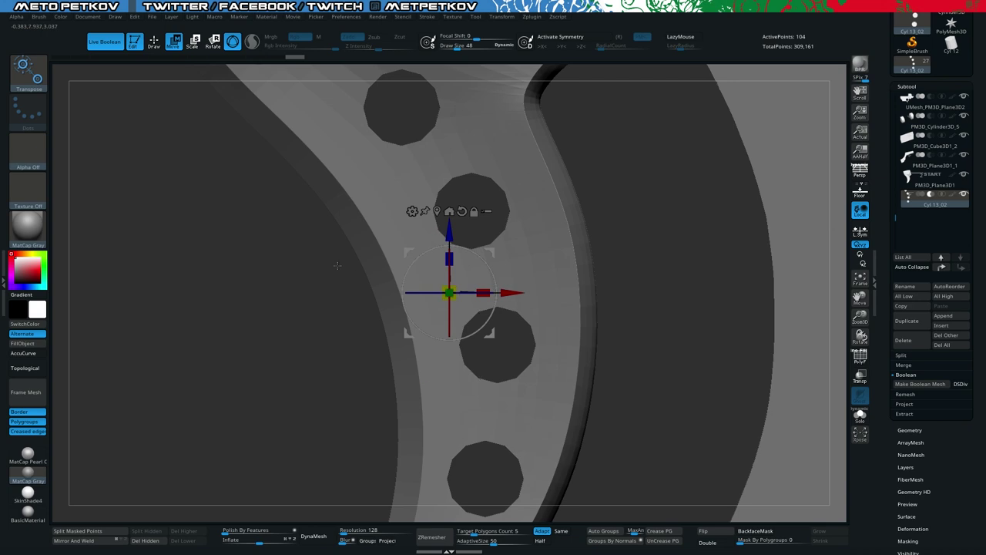
key("d")
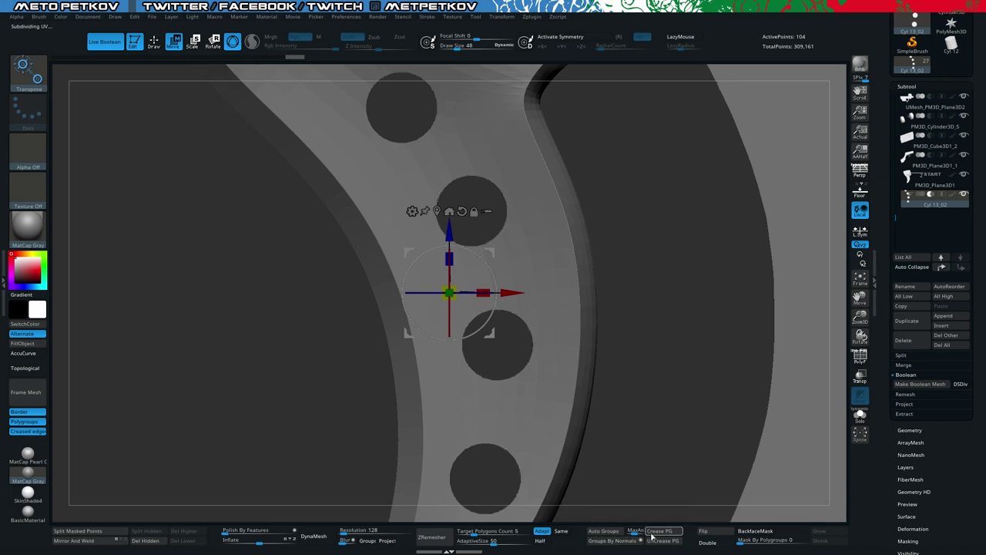
left_click(652, 535)
key("alt+s")
left_click_drag(207, 327, 289, 325)
key("shift+f")
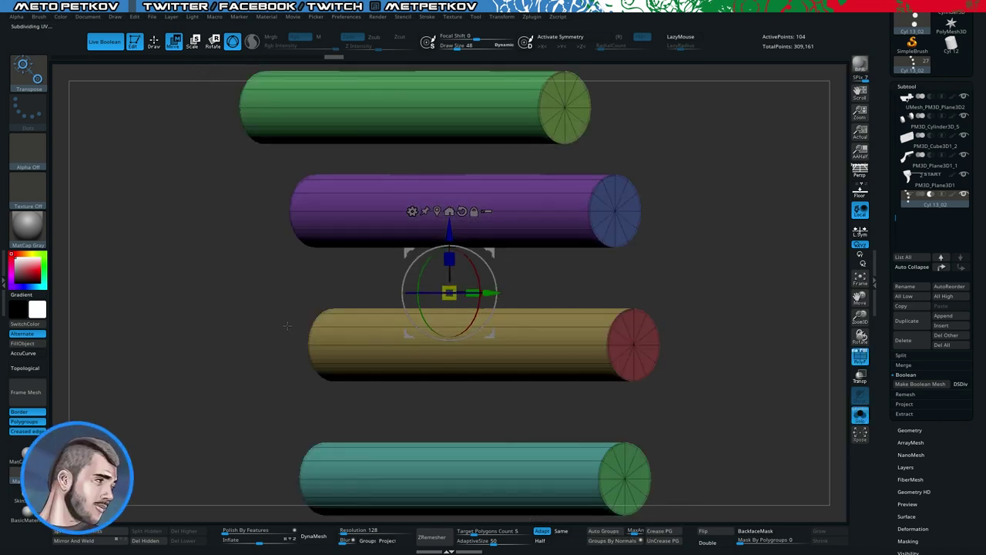
key("shift+f")
key("alt+s")
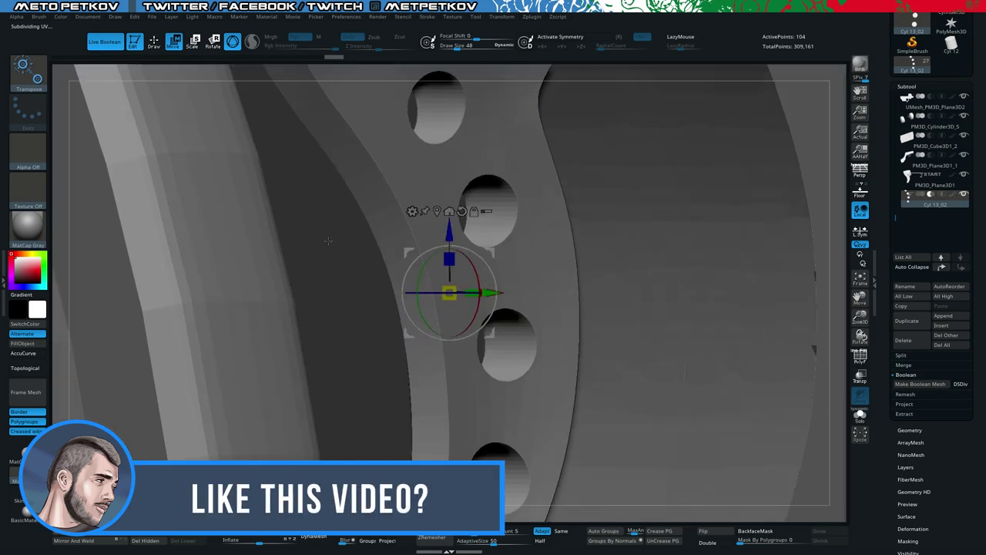
Step: Examine the size and placement of the four trigger holes, both against the whole gun and up close
scroll(345, 242, "down", 3)
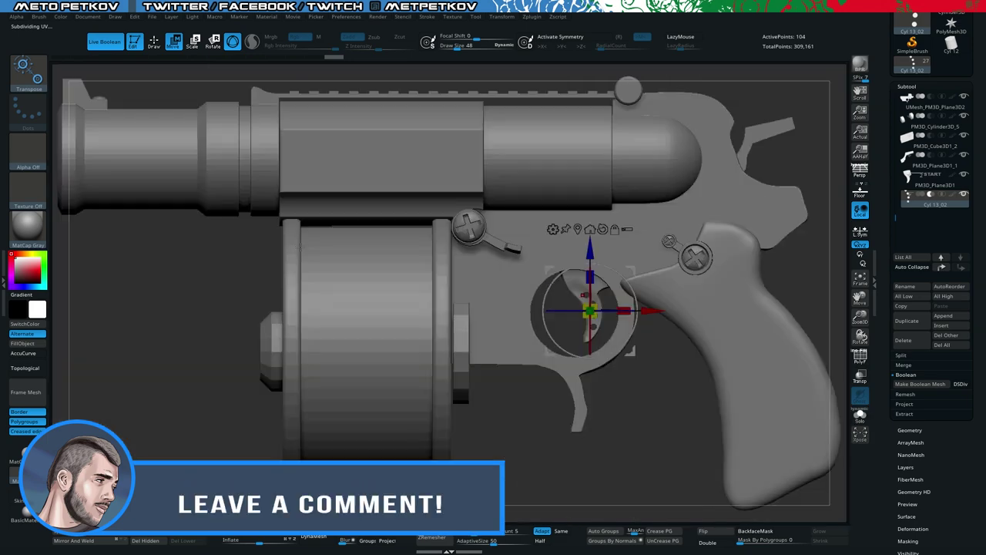
key("q")
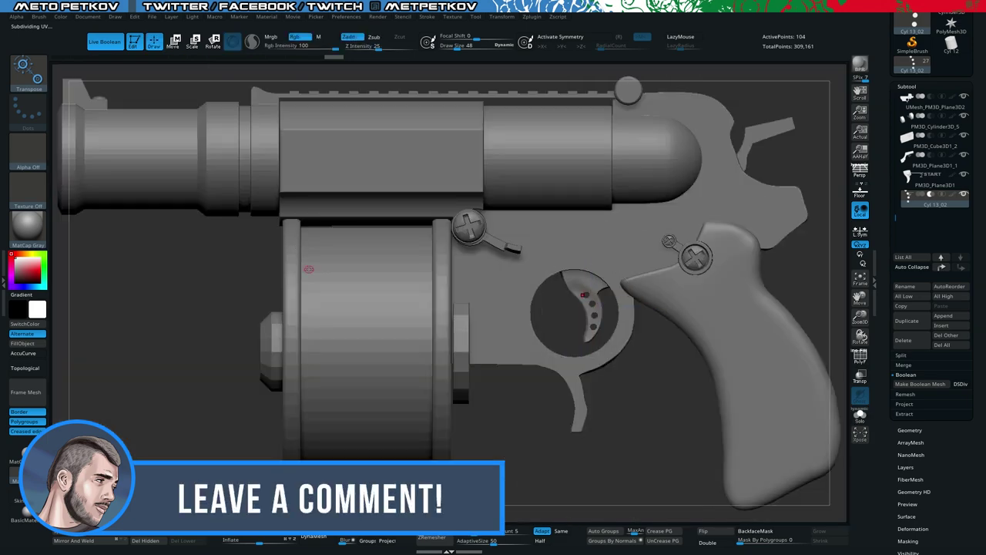
mouse_move(201, 265)
left_mouse_down()
mouse_move(210, 264)
mouse_move(186, 260)
left_mouse_up()
key("w")
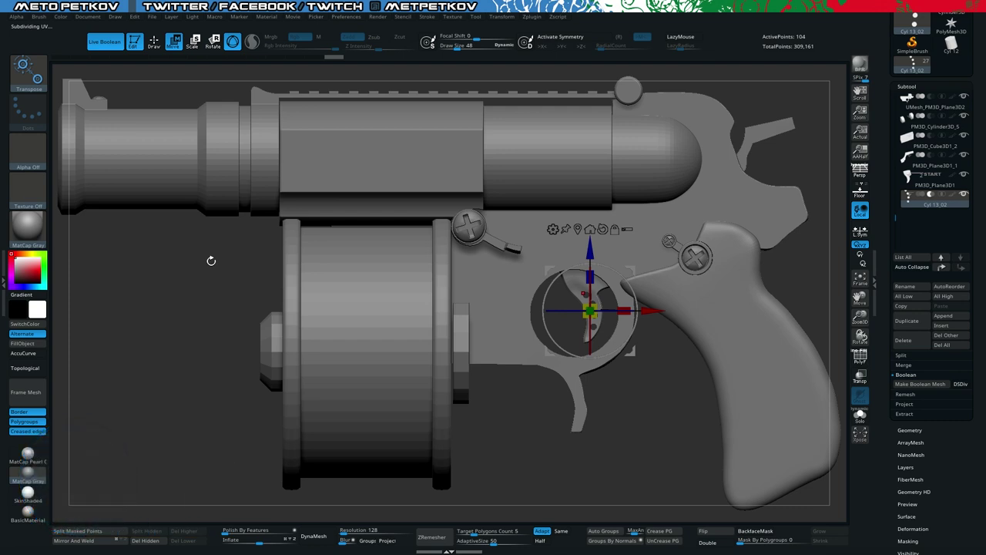
key("q")
left_click_drag(503, 432, 452, 373, "alt")
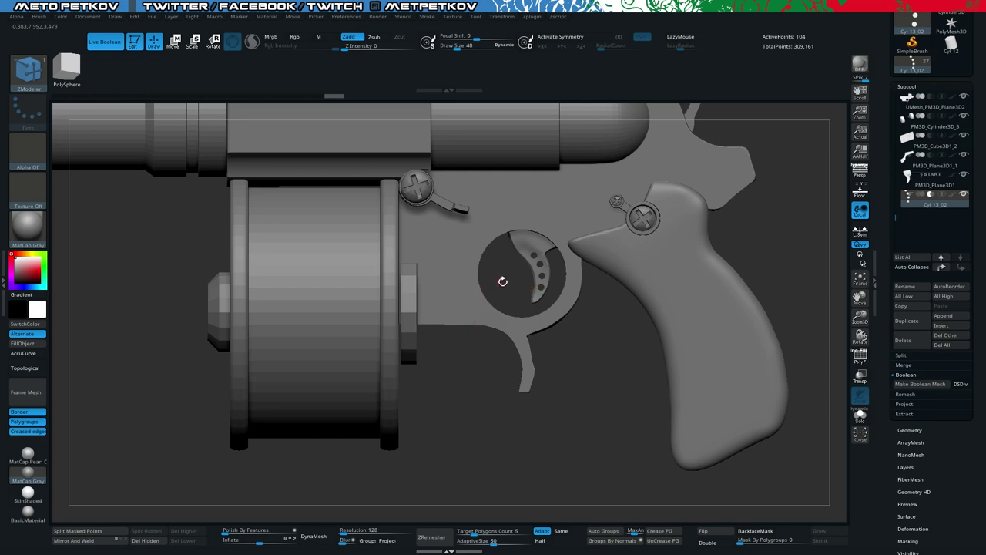
mouse_move(502, 283)
left_mouse_down()
mouse_move(543, 291)
mouse_move(503, 286)
left_mouse_up()
key("alt+s")
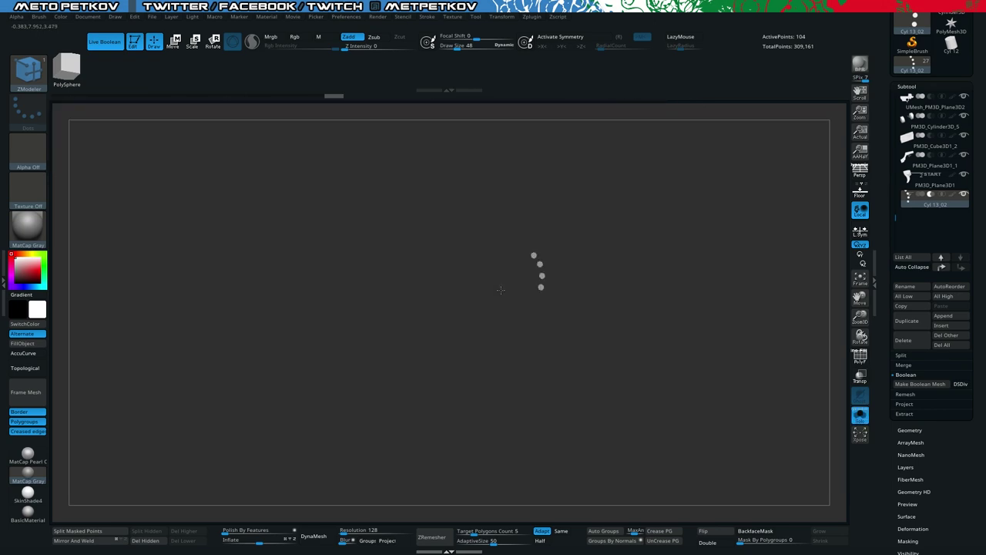
key("ctrl+shift+s")
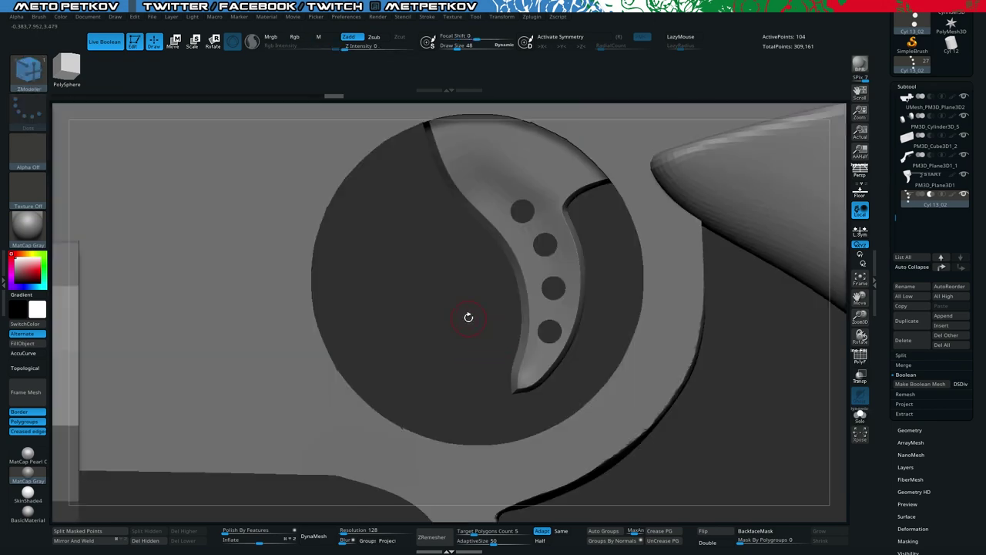
mouse_move(468, 316)
left_mouse_down()
mouse_move(478, 312)
mouse_move(455, 313)
mouse_move(550, 313)
mouse_move(587, 368)
mouse_move(506, 348)
mouse_move(466, 308)
mouse_move(609, 362)
mouse_move(605, 379)
left_mouse_up()
key("ctrl+shift+s")
key("ctrl+shift+s")
Step: Mask the three lower cylinders, then enlarge the topmost one and stretch it vertically into an oval cutout
key("w")
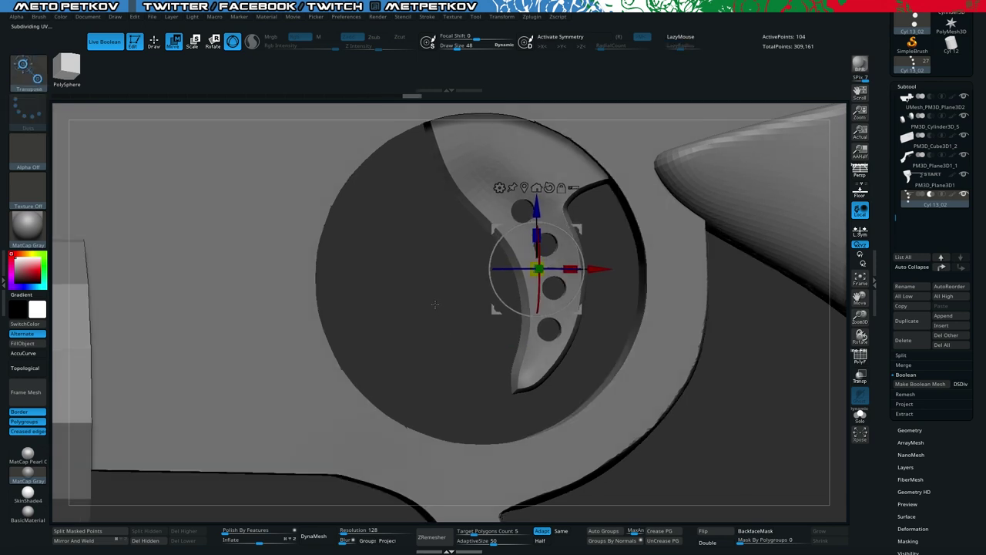
mouse_move(421, 225)
left_mouse_down("ctrl")
mouse_move(480, 167)
mouse_move(556, 137)
left_mouse_up("ctrl")
key("alt+s")
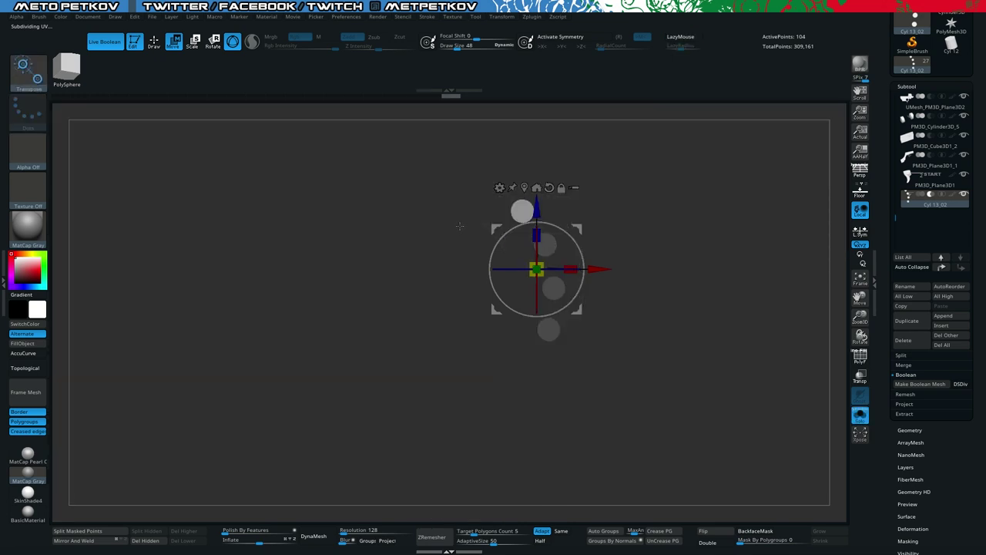
key("ctrl+shift+s")
left_click_drag(518, 207, 480, 164)
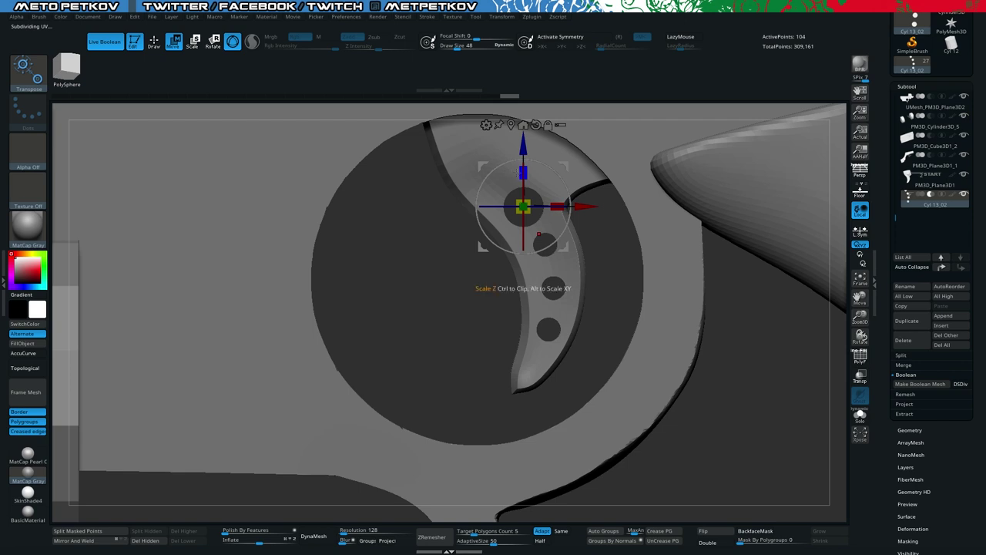
left_click_drag(521, 171, 519, 163)
left_click_drag(512, 117, 509, 110)
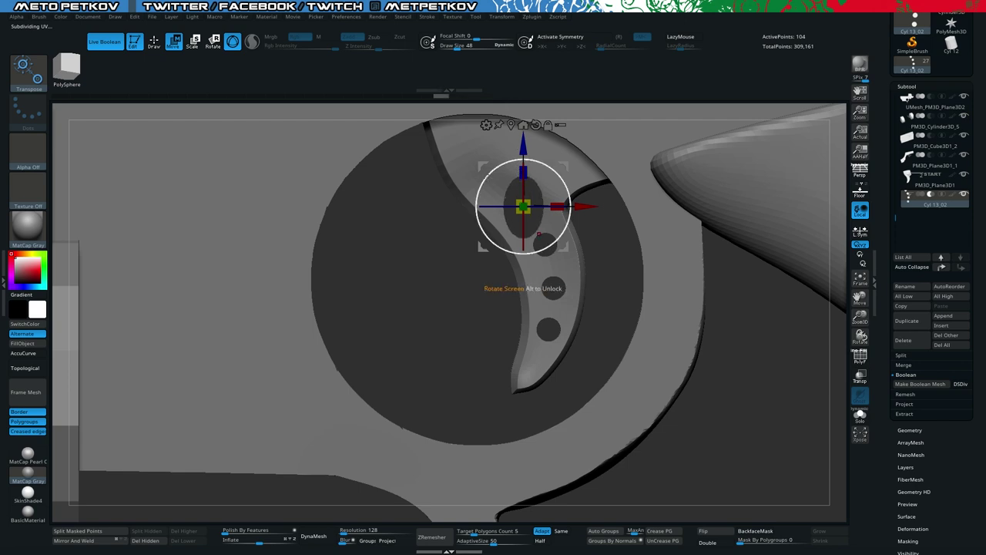
Step: Try tilting the oval cutout at the top of the trigger to follow the blade's slant
left_click_drag(487, 176, 459, 193)
left_click_drag(492, 149, 486, 138)
left_click_drag(467, 177, 421, 216)
left_click_drag(558, 235, 555, 237)
Step: Undo the tilt, stretch and enlargement of the topmost cylinder and return to drawing mode
key("ctrl+z")
key("ctrl+z")
key("ctrl+z")
key("ctrl+z")
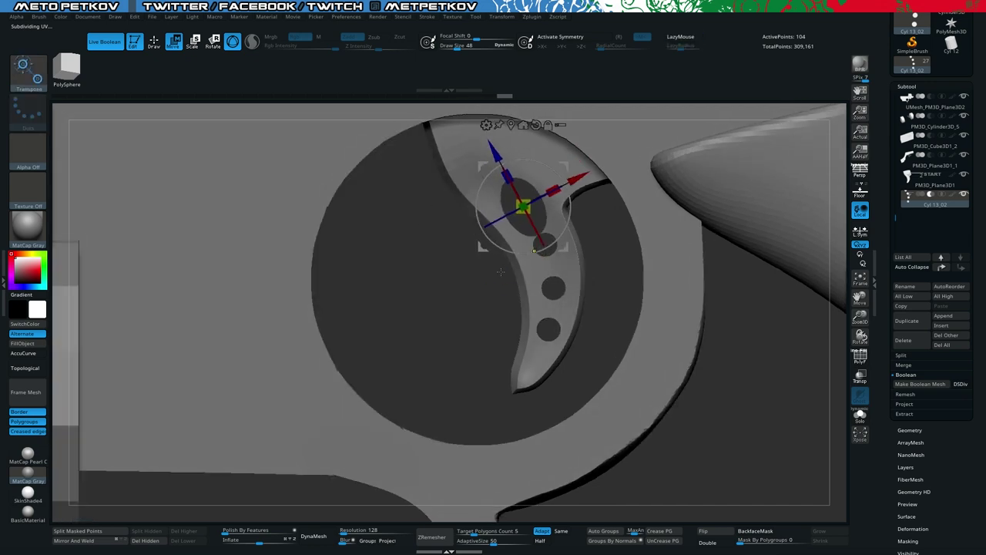
key("ctrl+z")
key("ctrl+z")
key("ctrl+z")
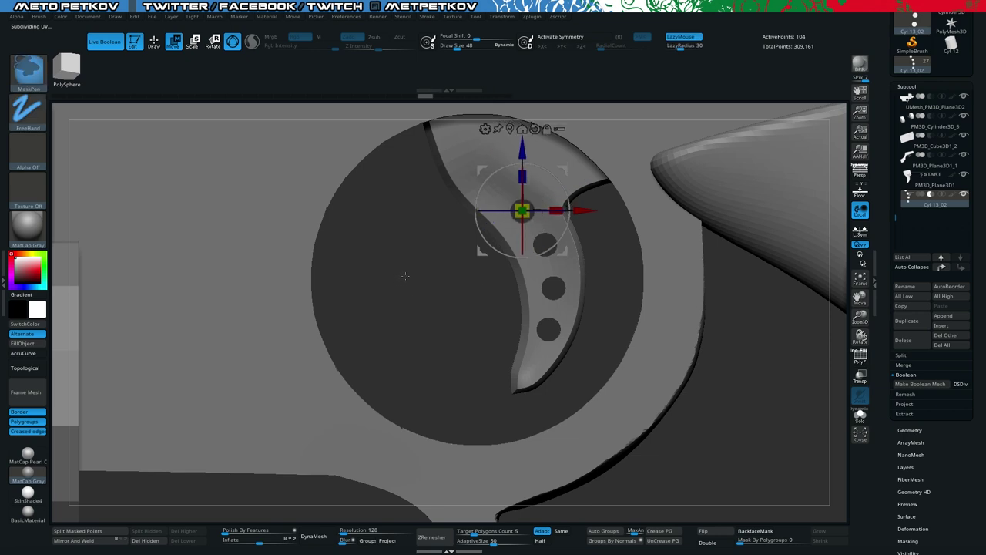
key("q")
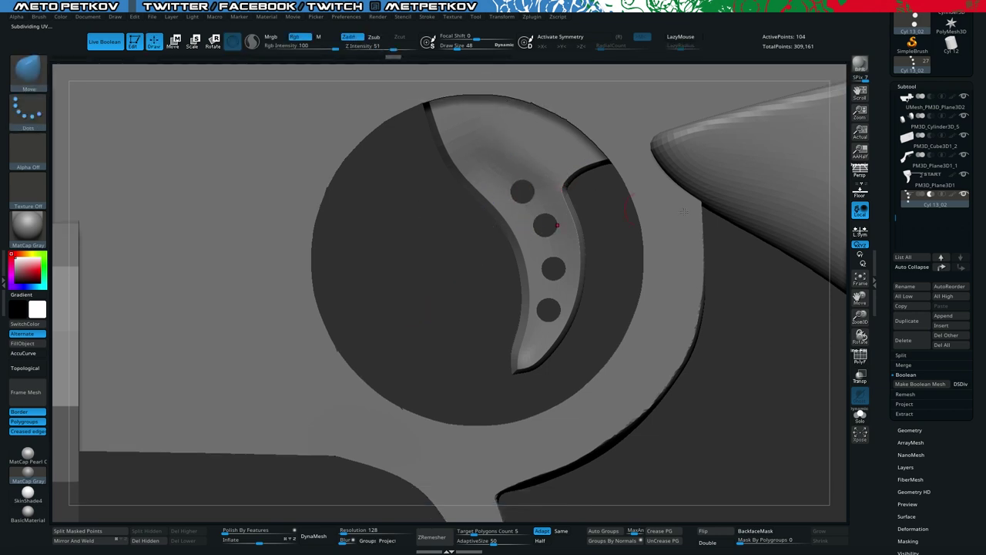
Step: Hide every subtool except the trigger and its four cylinders, checking the cylinders alone
key("shift")
left_click(963, 196)
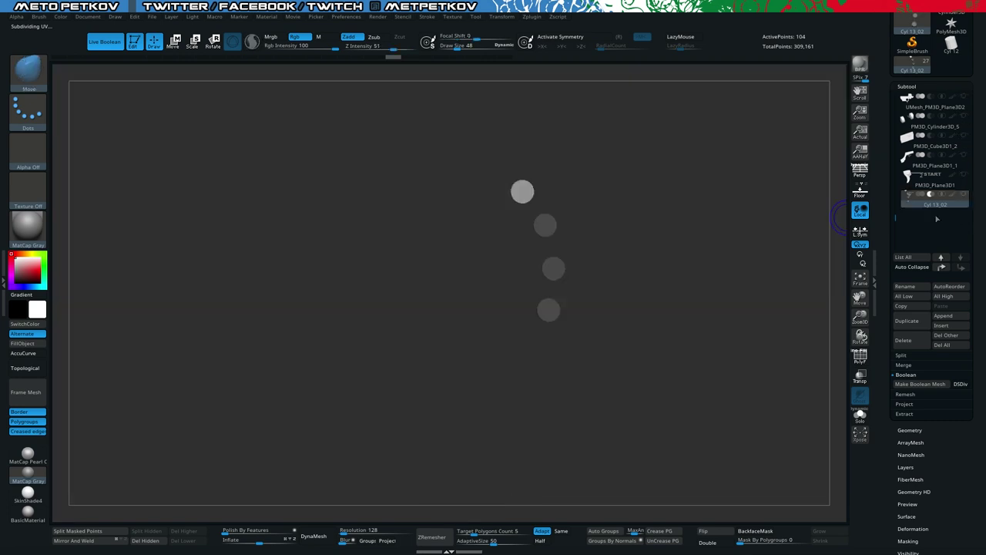
left_click(963, 176)
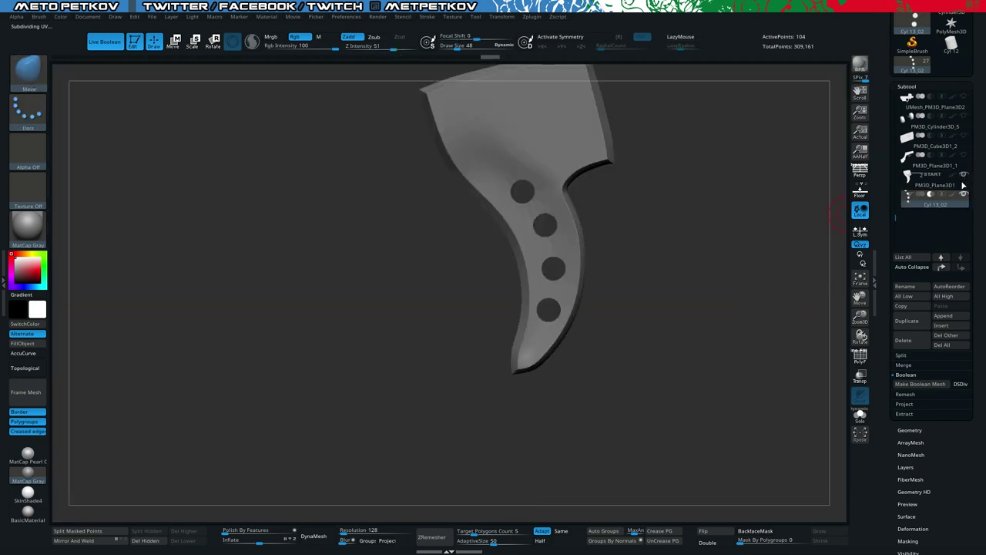
left_click_drag(395, 256, 590, 261)
left_click(963, 198)
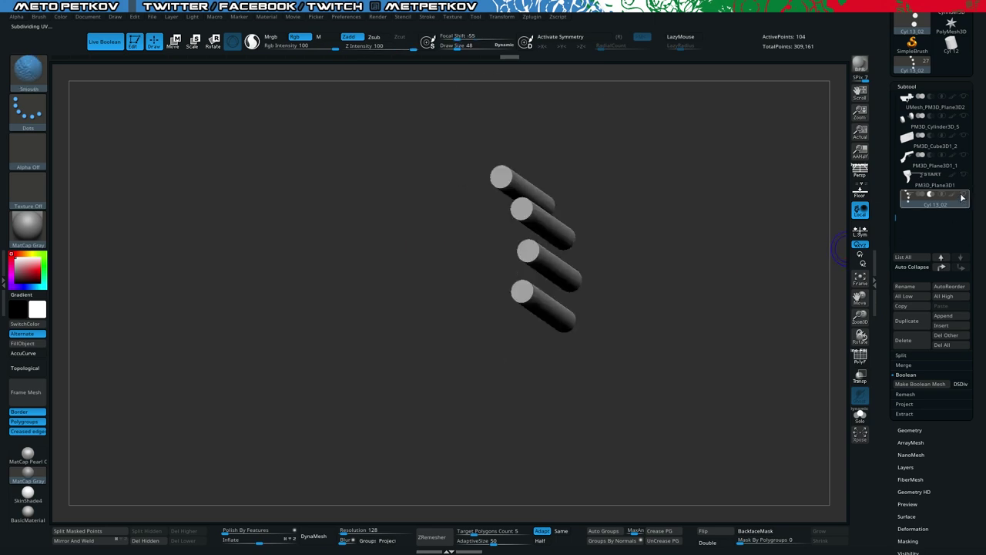
left_click_drag(660, 274, 668, 286, "shift")
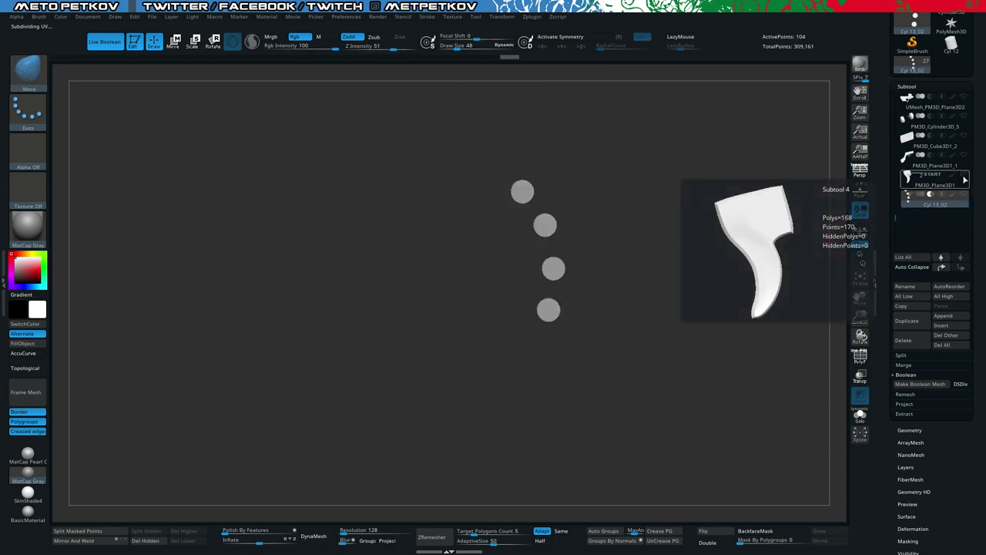
left_click(963, 180)
Step: Inspect the four holes from an angle and enable DSDiv for the boolean mesh
left_click_drag(426, 335, 694, 343)
left_click_drag(687, 297, 842, 334)
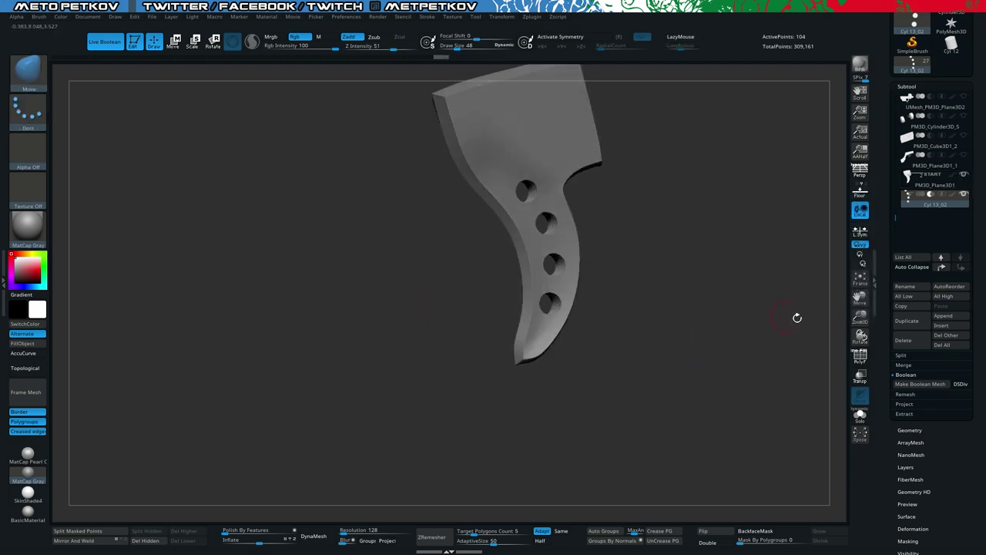
left_click(961, 385)
left_click_drag(748, 363, 847, 378)
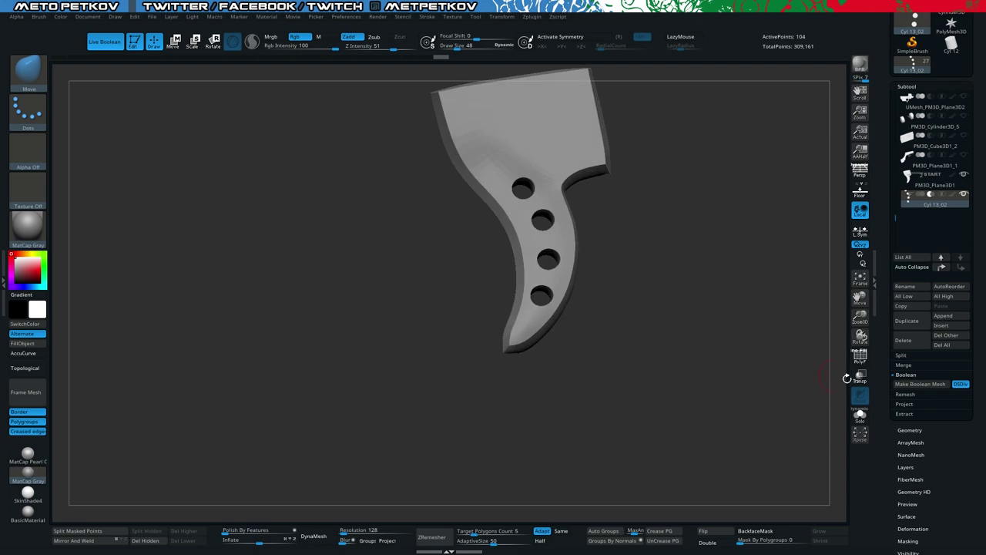
Step: Set the cylinders' smooth dynamic subdivision level to 4 and their crease level to 3
left_click(907, 375)
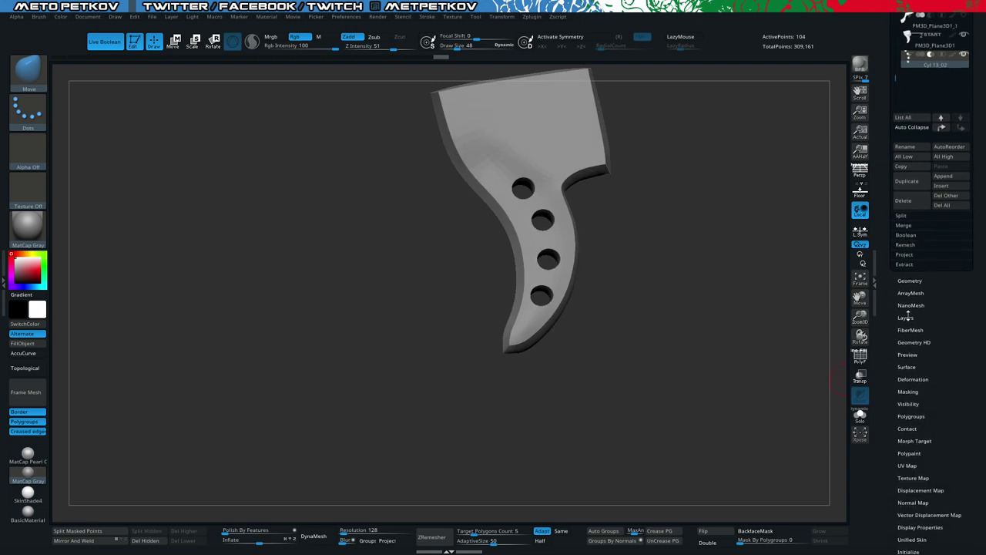
left_click(903, 286)
left_click_drag(730, 248, 744, 271)
left_click_drag(744, 271, 755, 341, "alt")
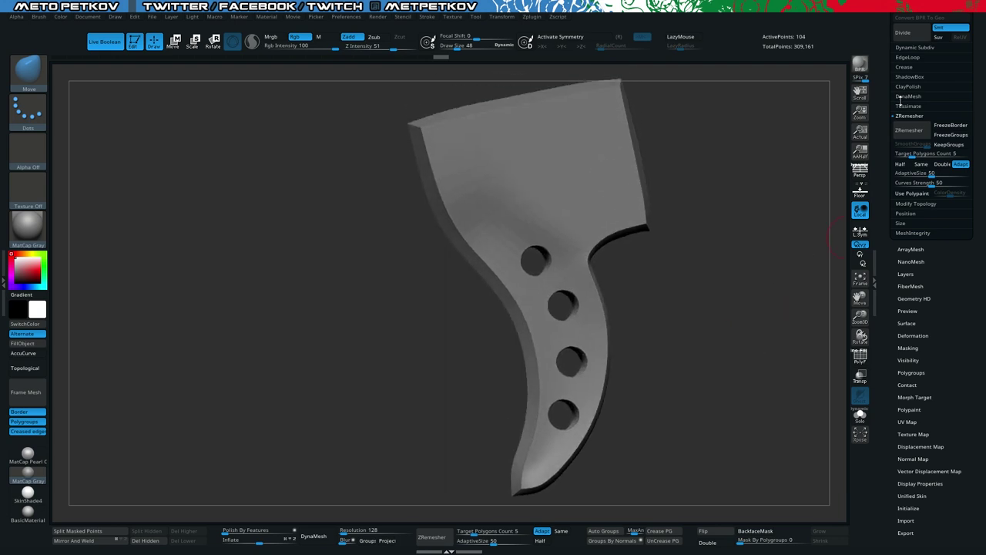
left_click(901, 47)
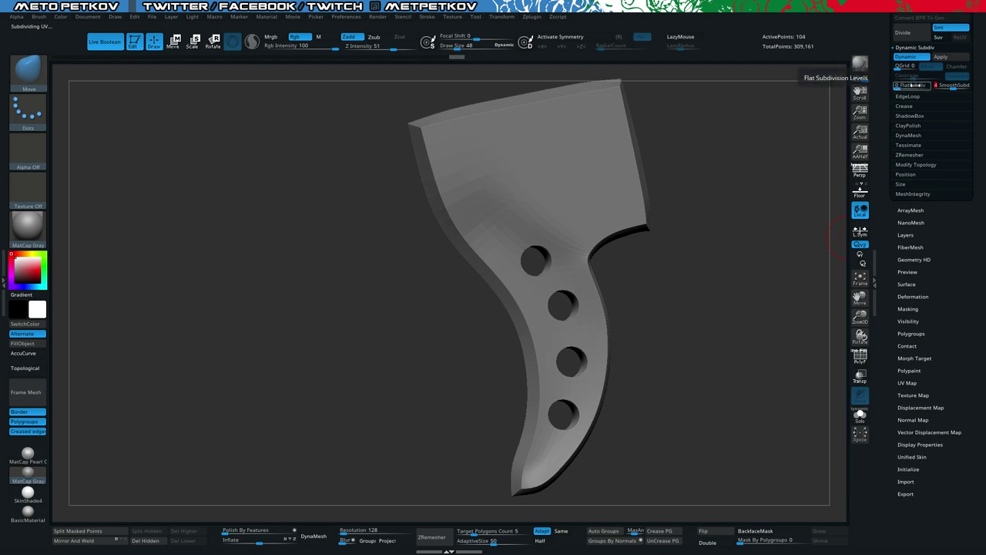
left_click(904, 106)
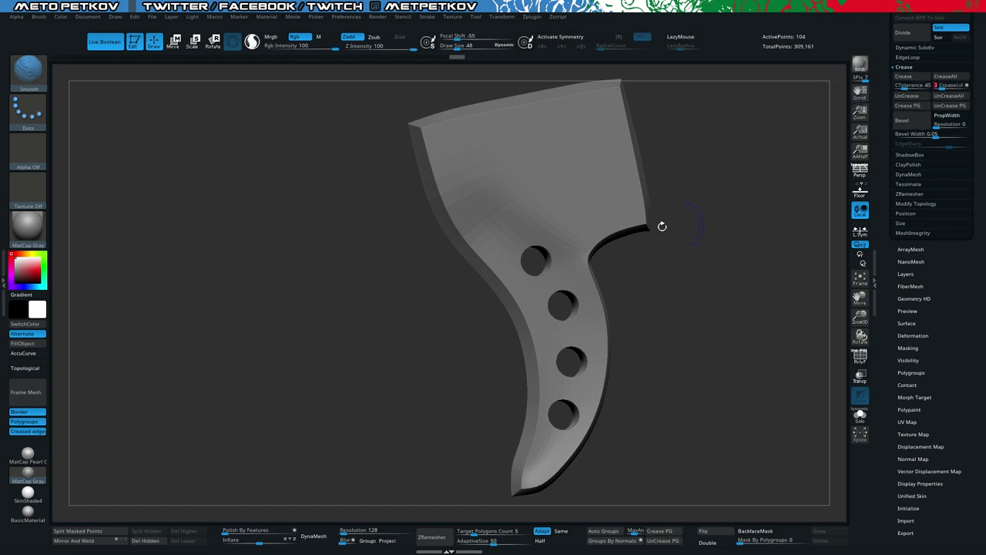
mouse_move(288, 279)
left_mouse_down("shift")
mouse_move(324, 284)
mouse_move(306, 280)
left_mouse_up("shift")
Step: Select the trigger subtool and compare its shape with dynamic subdivision off and on
left_click_drag(880, 34, 888, 100)
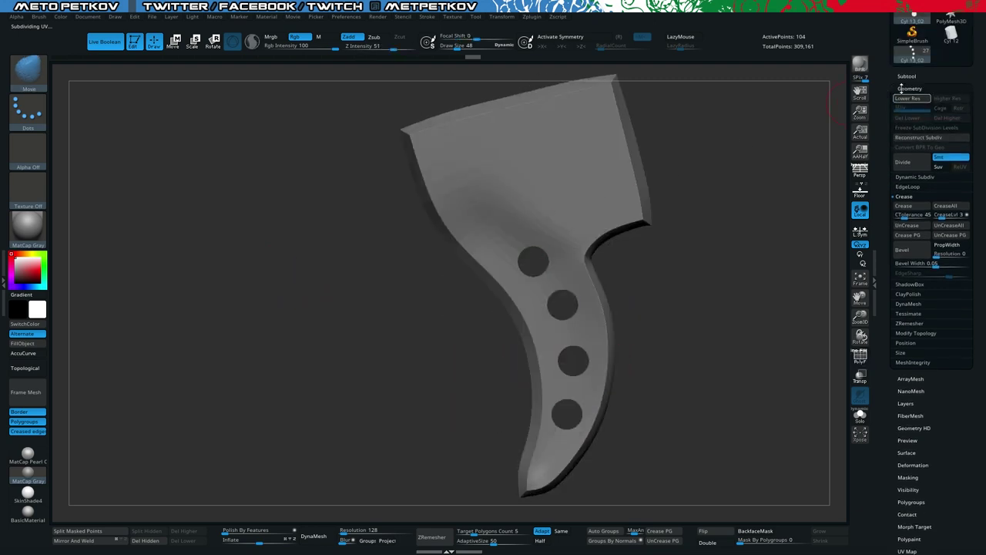
left_click(907, 77)
left_click(937, 167)
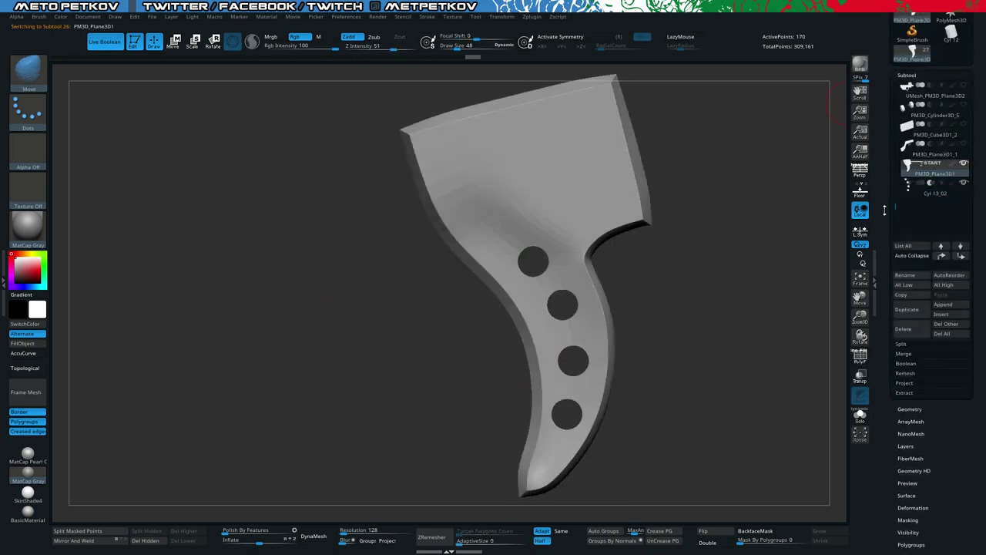
left_click_drag(893, 185, 890, 170)
scroll(906, 198, "down", 8)
left_click(909, 175)
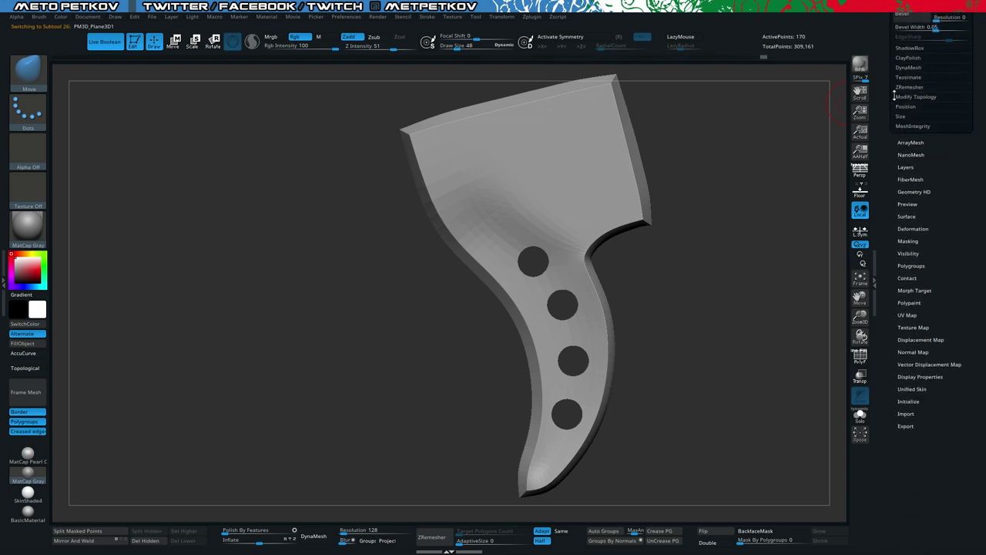
left_click(899, 70)
left_click(916, 52)
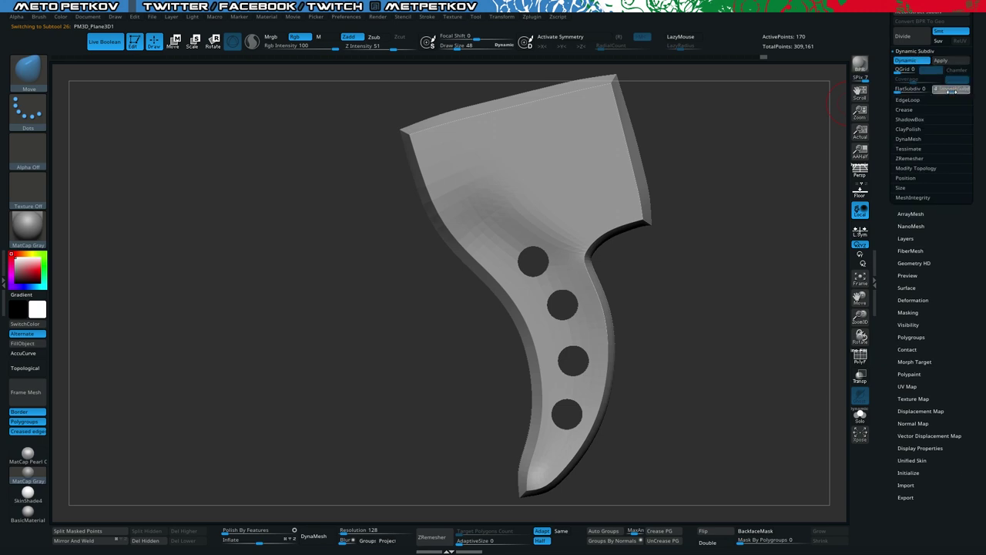
key("shift+d")
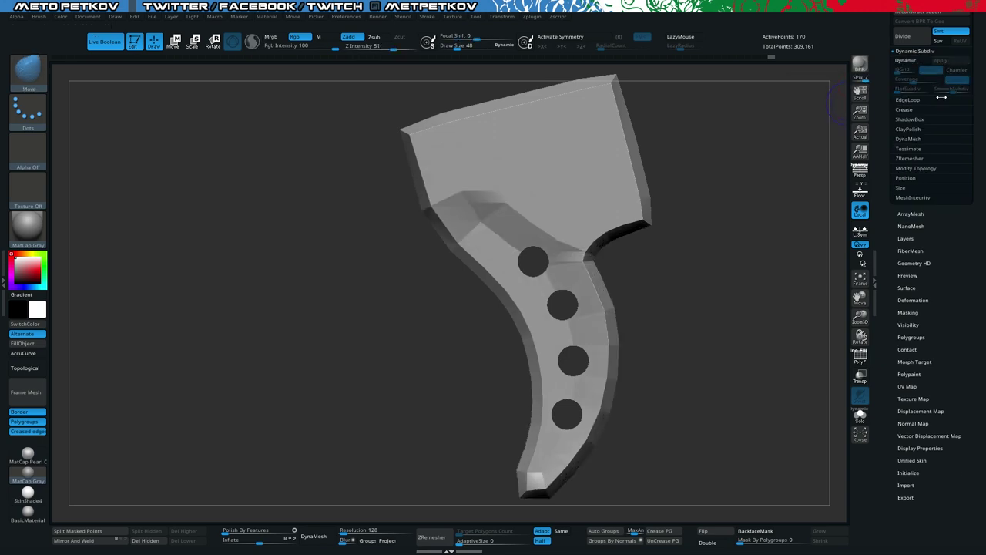
key("d")
Step: Set the trigger's crease level to 3 to soften its edges
left_click(903, 110)
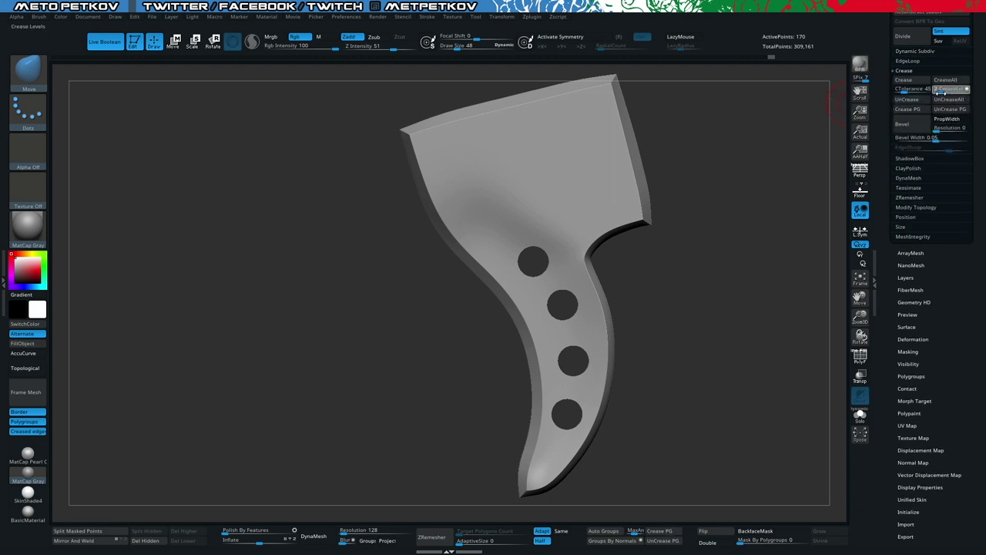
left_click_drag(940, 93, 939, 93)
mouse_move(306, 288)
left_mouse_down()
mouse_move(319, 305)
mouse_move(308, 311)
mouse_move(318, 334)
mouse_move(305, 337)
mouse_move(284, 318)
mouse_move(313, 301)
mouse_move(313, 313)
mouse_move(307, 293)
left_mouse_up()
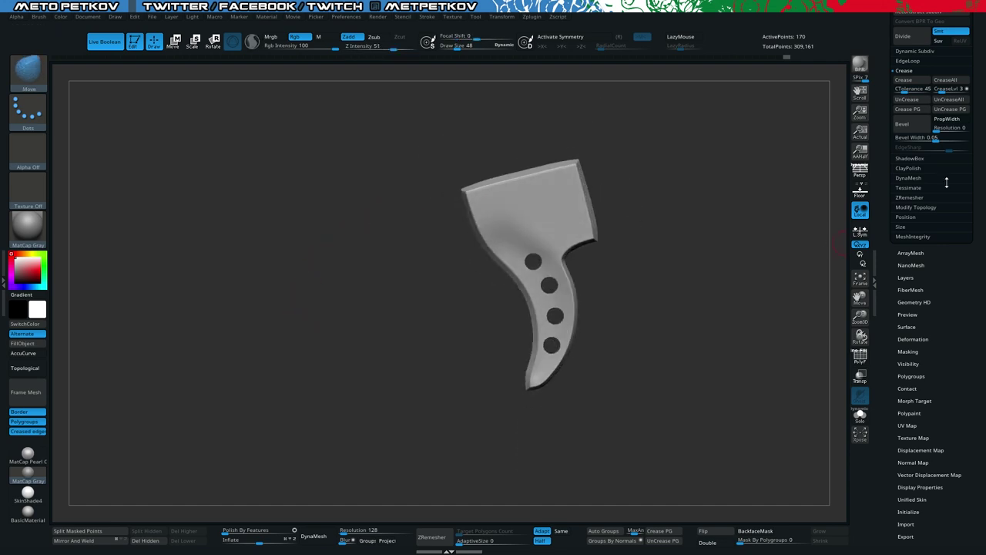
Step: Generate a boolean mesh from the trigger and its subtracted cylinders
left_click_drag(879, 23, 881, 105)
left_click(906, 34)
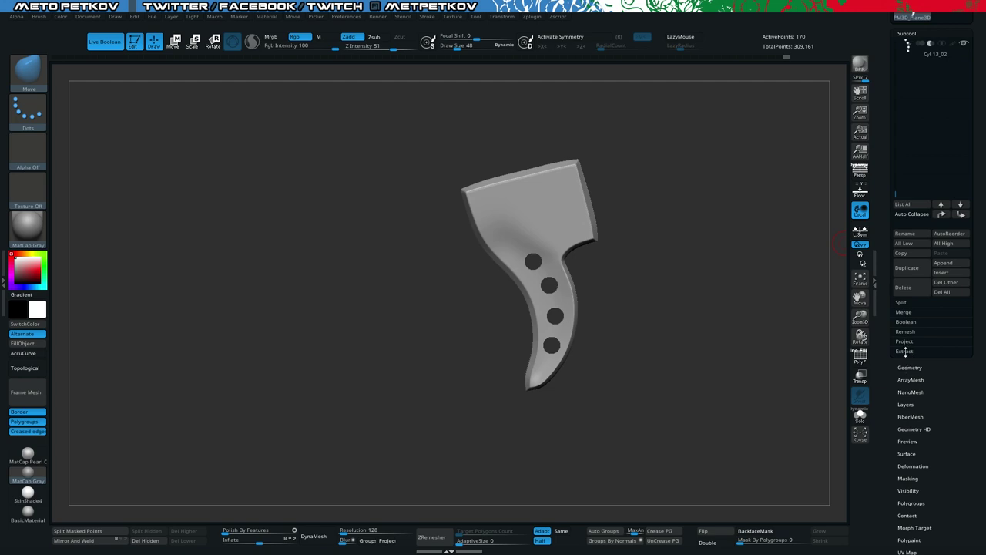
left_click(905, 321)
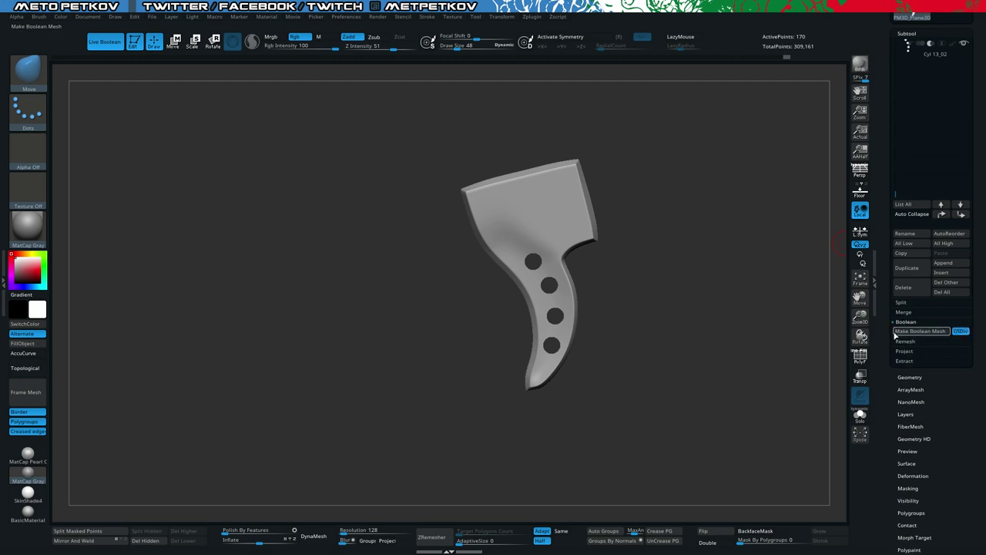
left_click_drag(886, 287, 887, 353)
left_click_drag(895, 261, 895, 236)
scroll(893, 235, "up", 3)
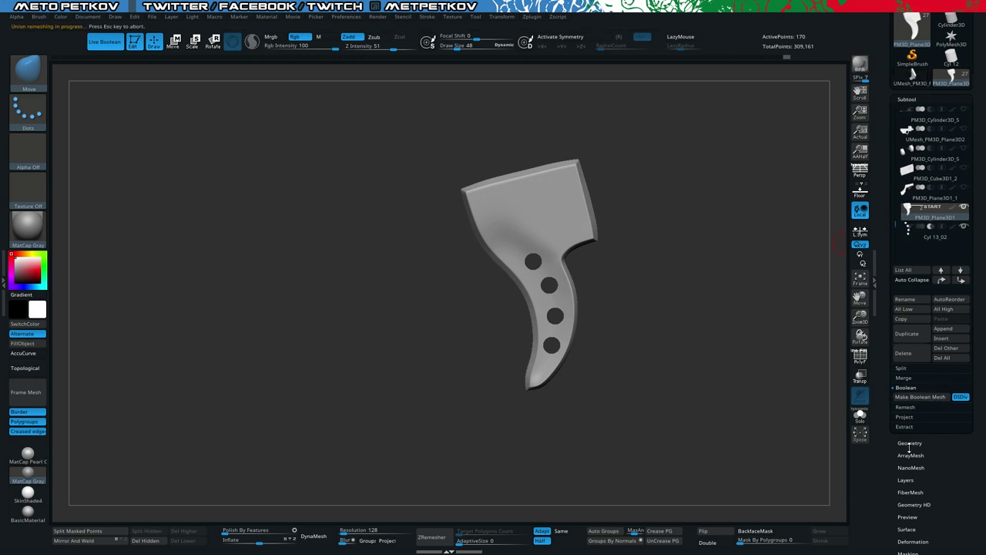
Step: Load the generated UMesh trigger and inspect its wireframe and polygroups
left_click(913, 78)
left_click_drag(743, 302, 349, 282)
key("shift+f")
key("f")
mouse_move(317, 221)
left_mouse_down()
mouse_move(377, 222)
mouse_move(321, 222)
mouse_move(335, 220)
left_mouse_up()
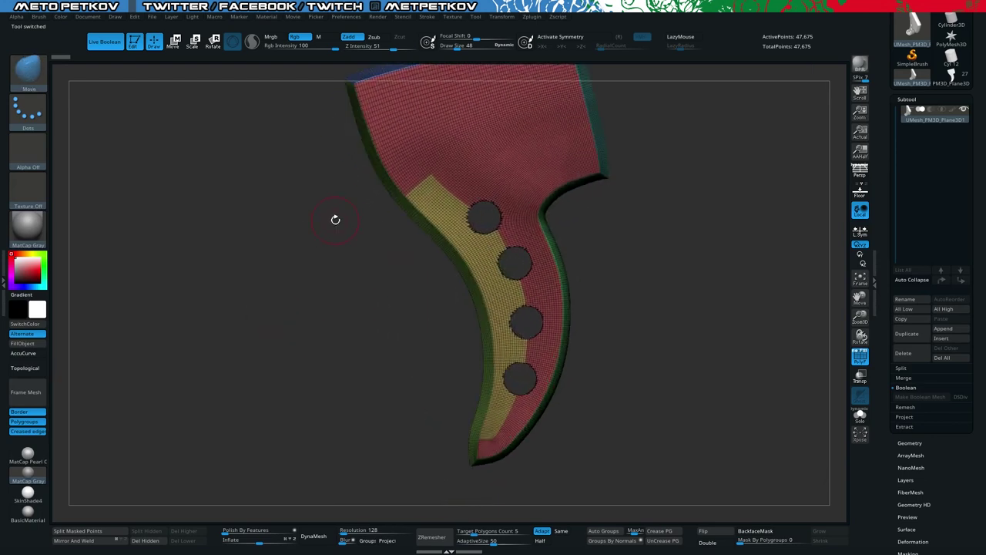
Step: Return to the gun tool, examine the original trigger's topology in isolation, and show all subtools again
left_click(951, 77)
key("alt+s")
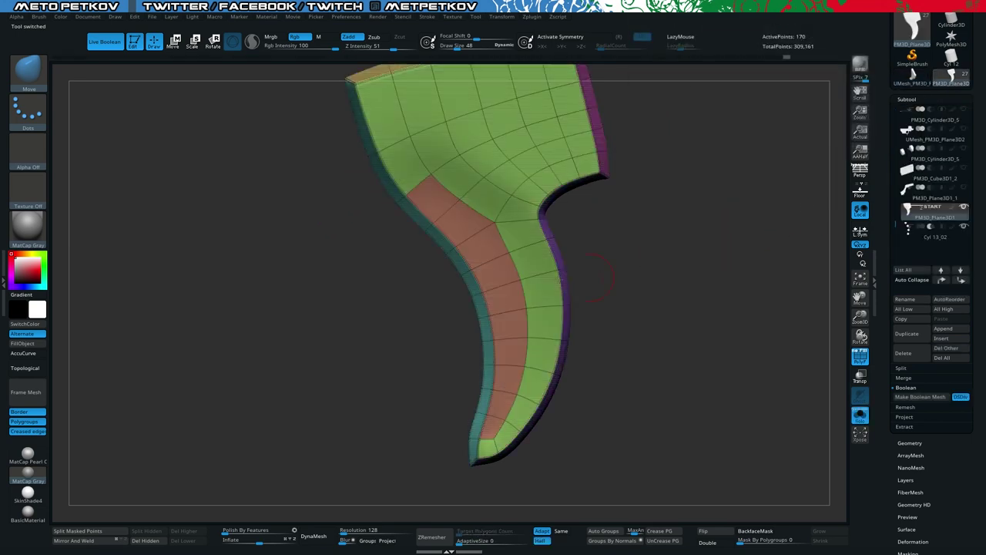
left_click_drag(274, 315, 249, 274)
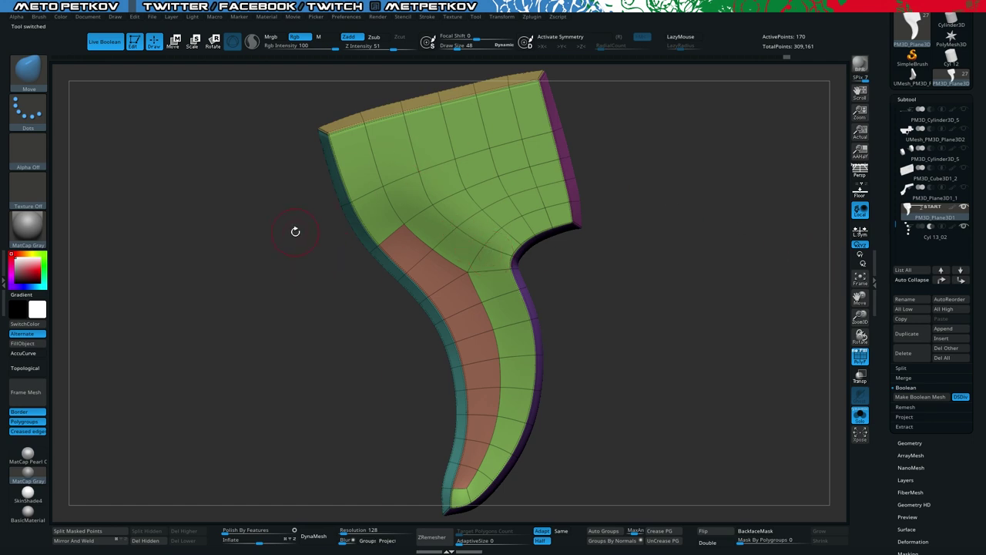
key("ctrl+shift+s")
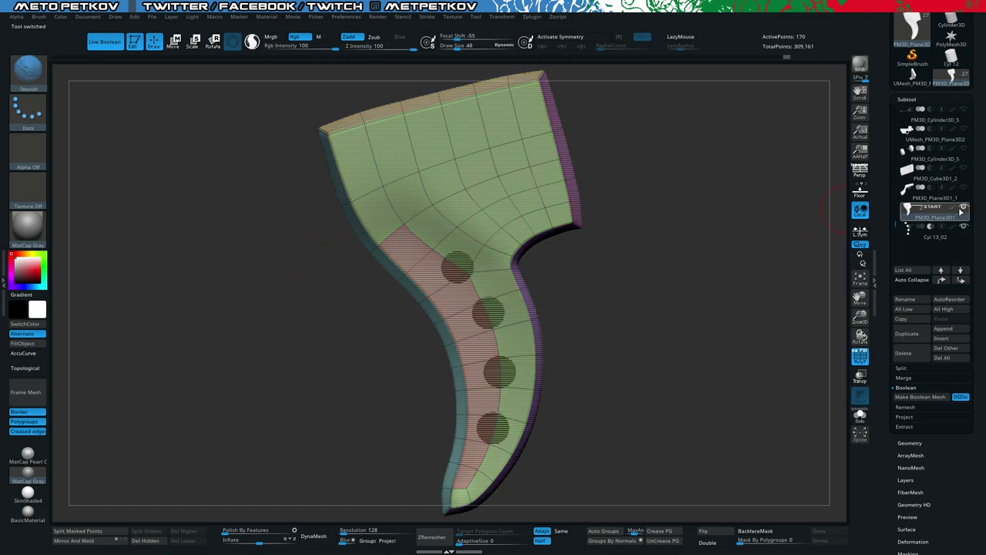
left_click(965, 208)
left_click(964, 208)
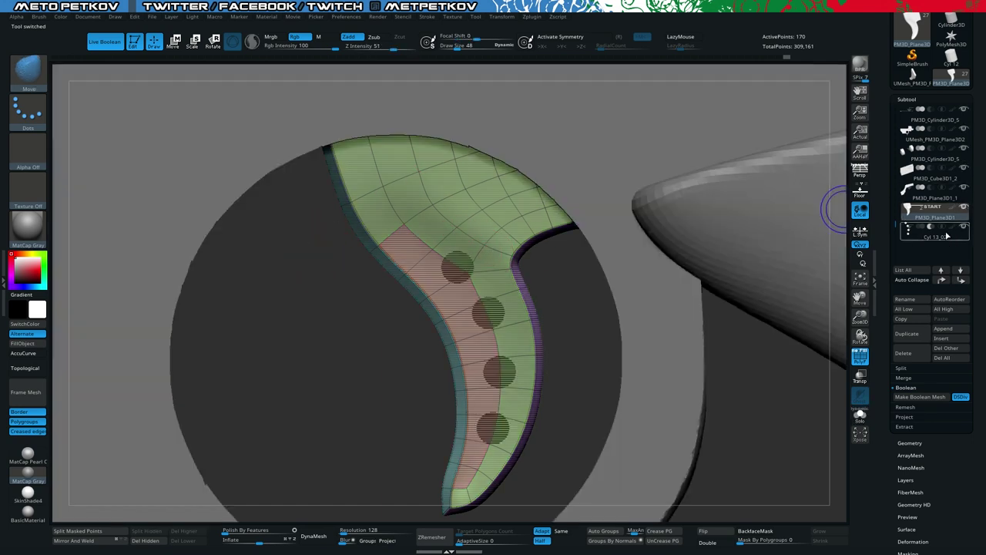
Step: Delete the original trigger and cylinder subtools, and insert the UMesh boolean trigger into the gun
left_click(907, 357)
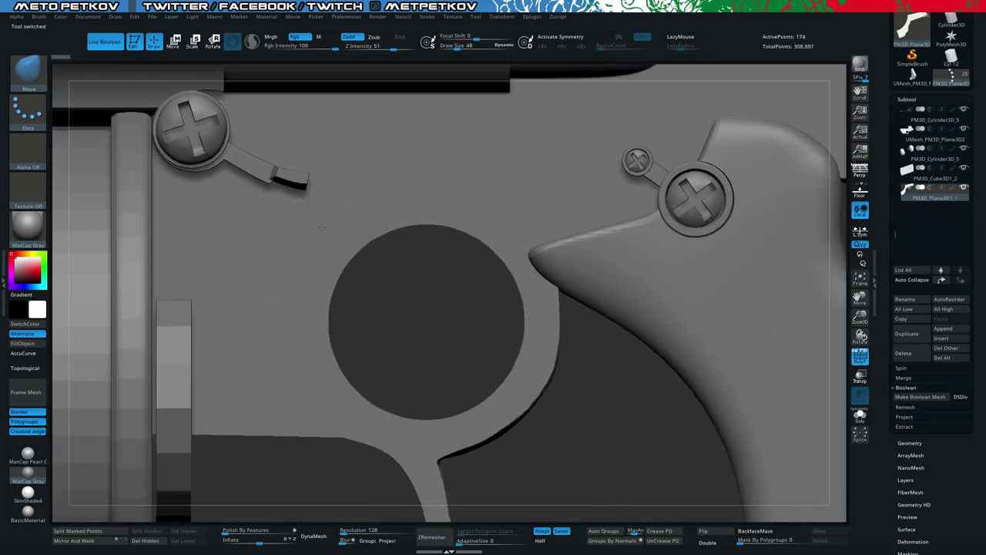
right_click_drag(323, 228, 517, 337, "ctrl")
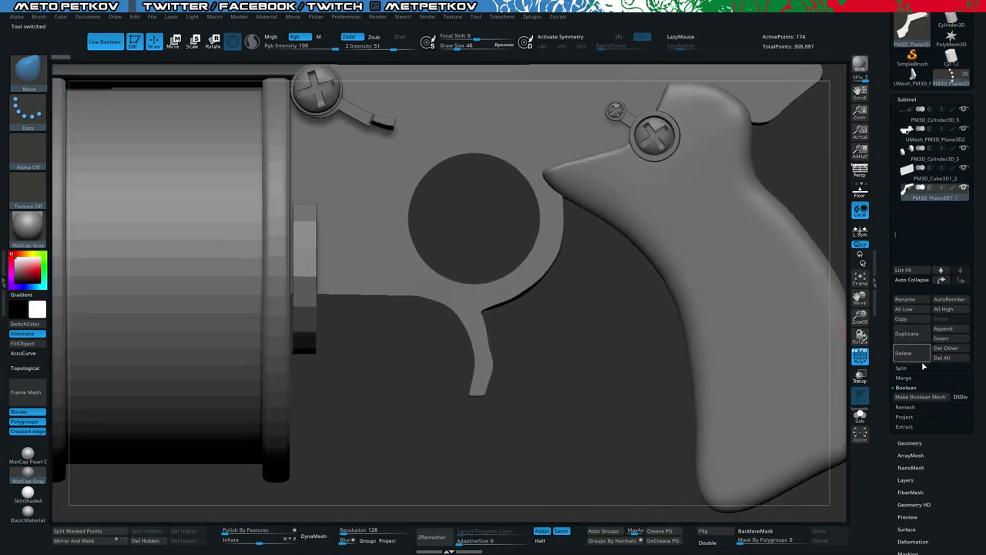
left_click(943, 338)
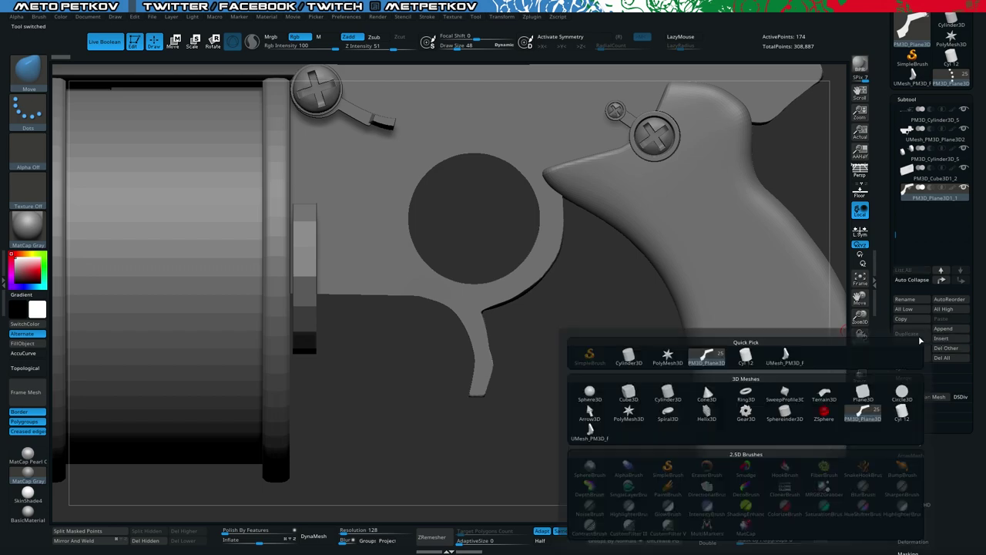
left_click(782, 356)
Step: Examine the perforated trigger in its guard and the whole gun from the side and at an angle
right_click_drag(548, 412, 431, 347, "alt")
right_click_drag(421, 246, 599, 436)
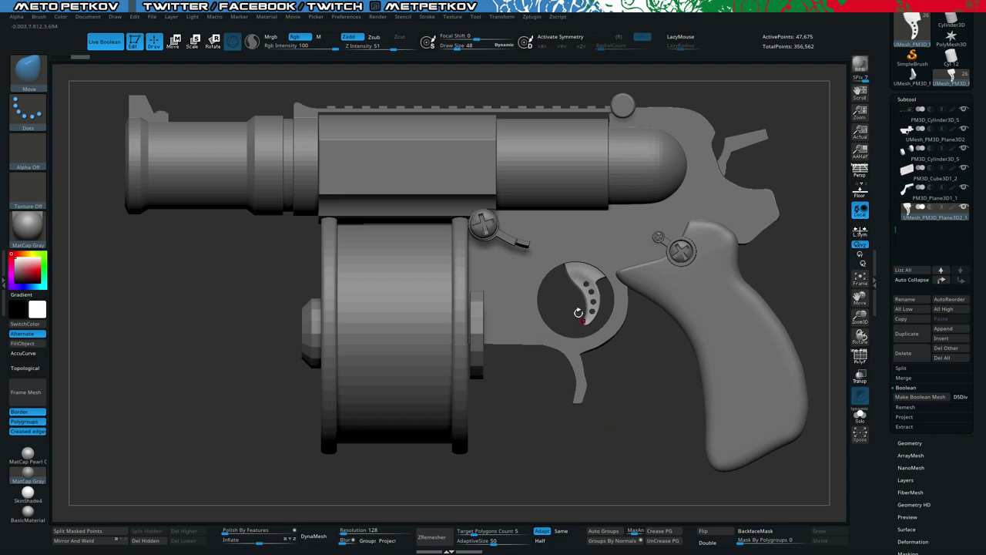
left_click_drag(559, 311, 553, 281)
right_click_drag(554, 283, 570, 298, "shift")
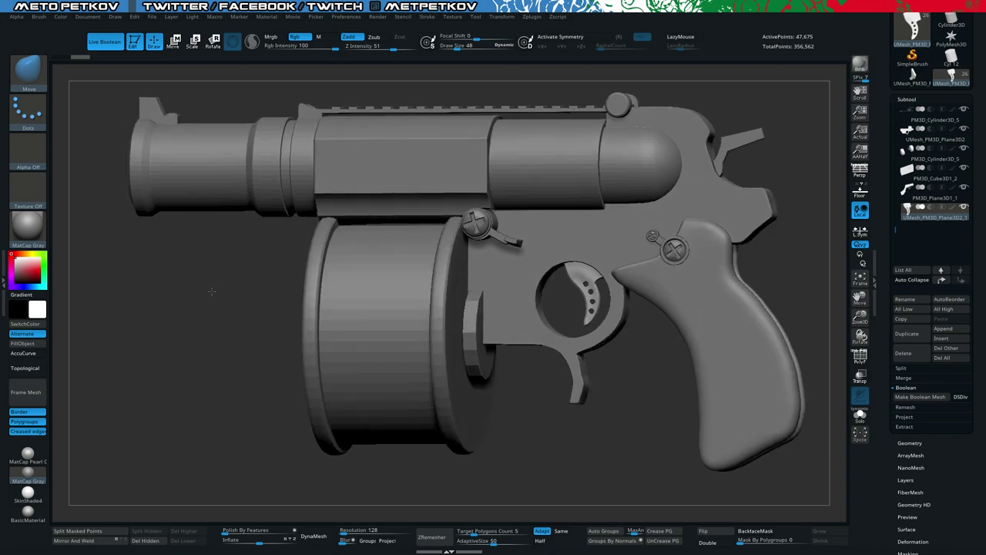
left_click_drag(235, 303, 213, 286, "alt")
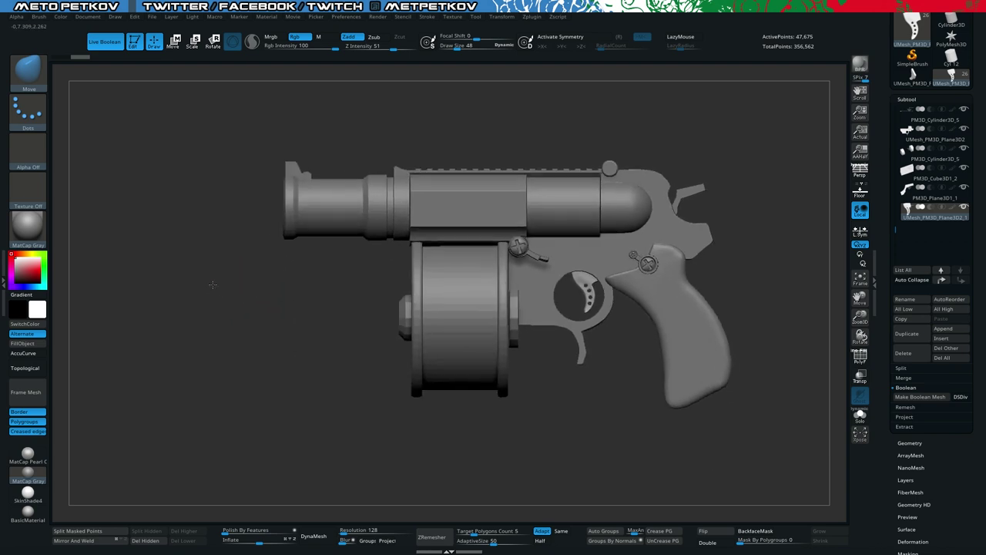
mouse_move(288, 344)
left_mouse_down("alt")
mouse_move(259, 313)
mouse_move(277, 331)
left_mouse_up("alt")
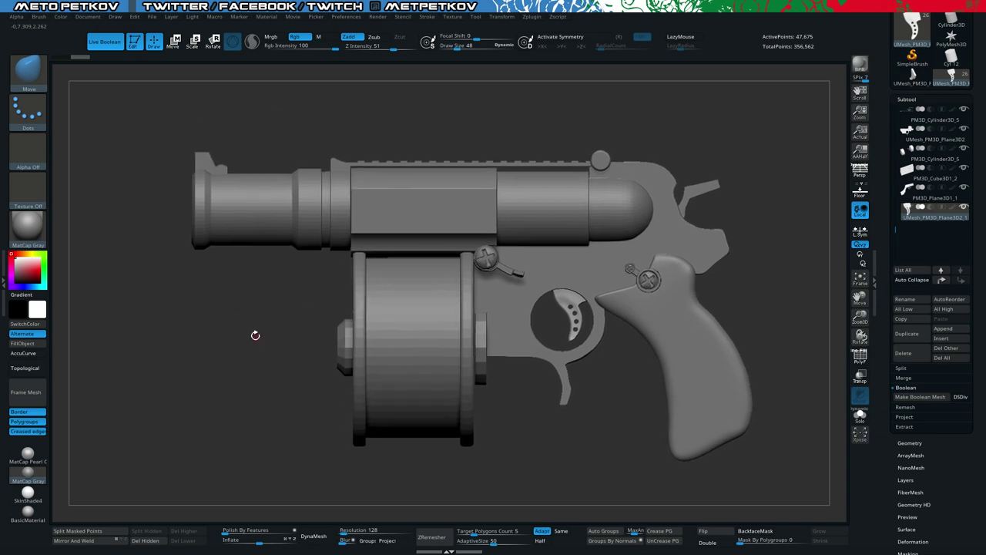